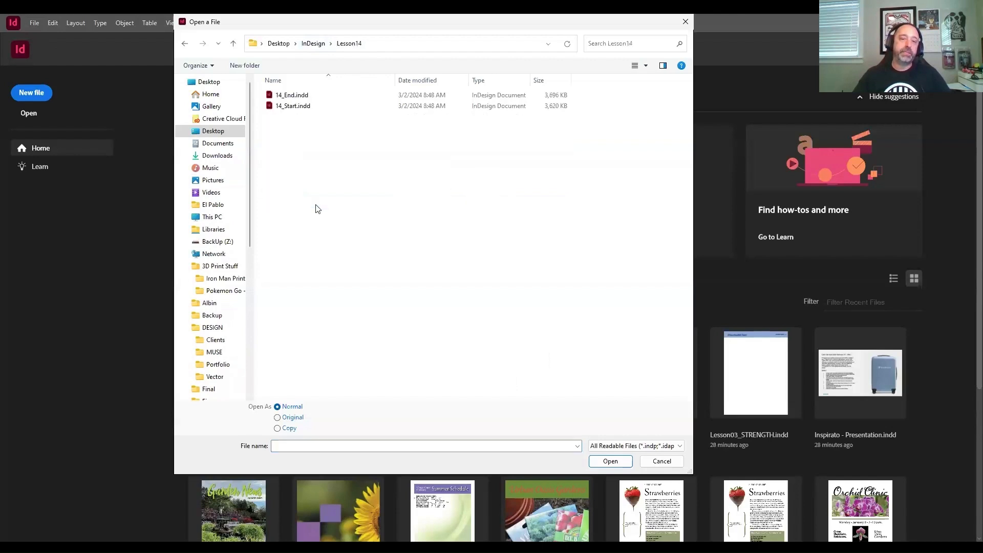
- Open the document 14_Start.indd from the Lesson14 folder
click(306, 106)
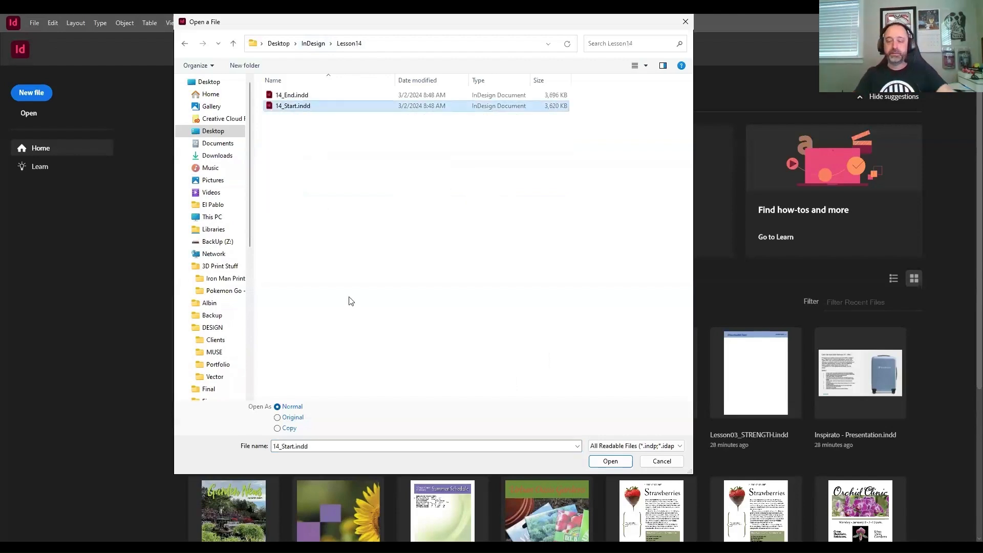
key(Return)
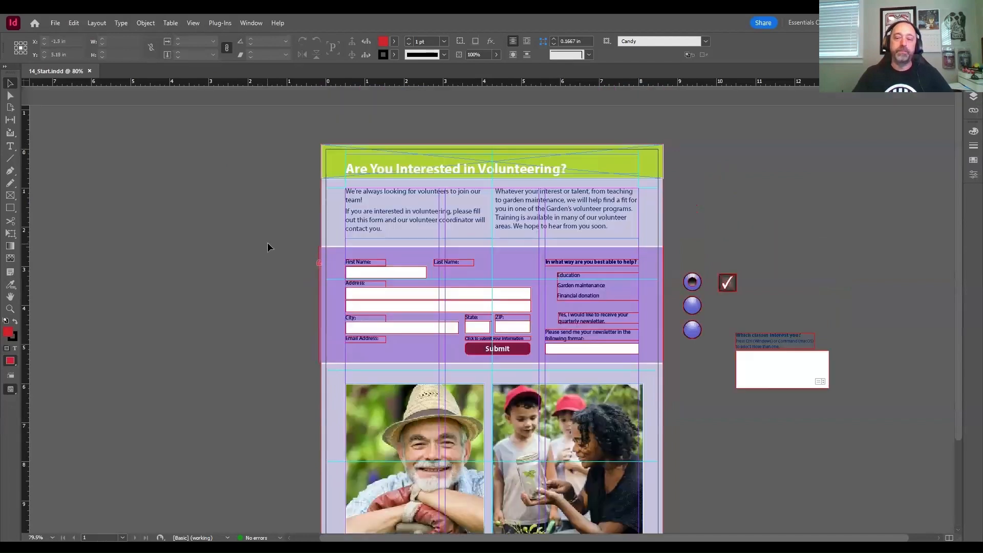
scroll(266, 238, down, 3)
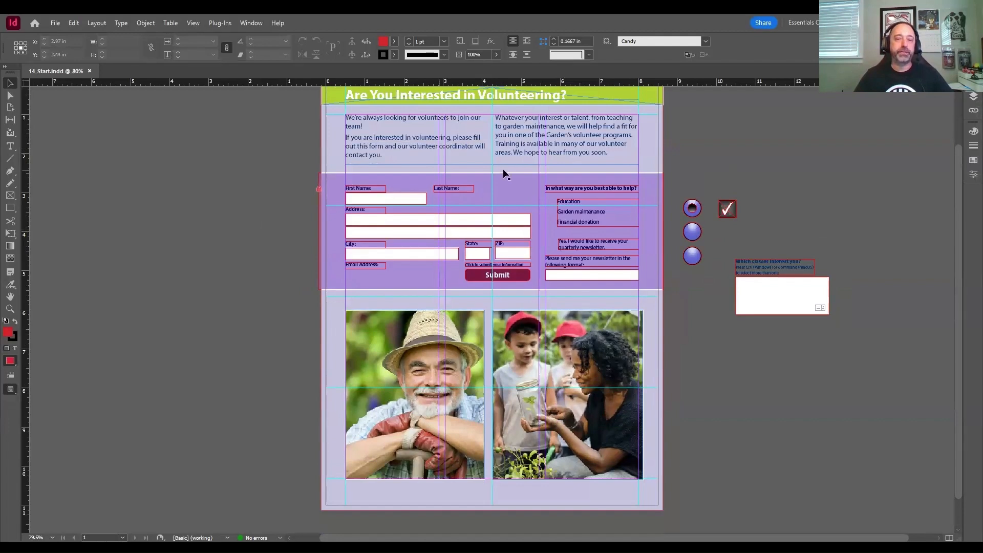
key(z)
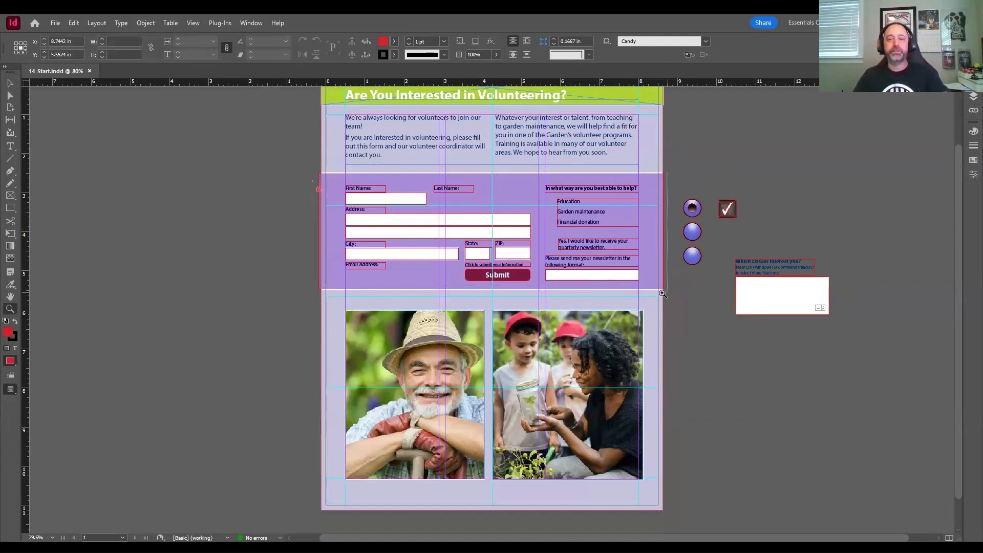
drag(663, 293, 663, 293)
click(12, 84)
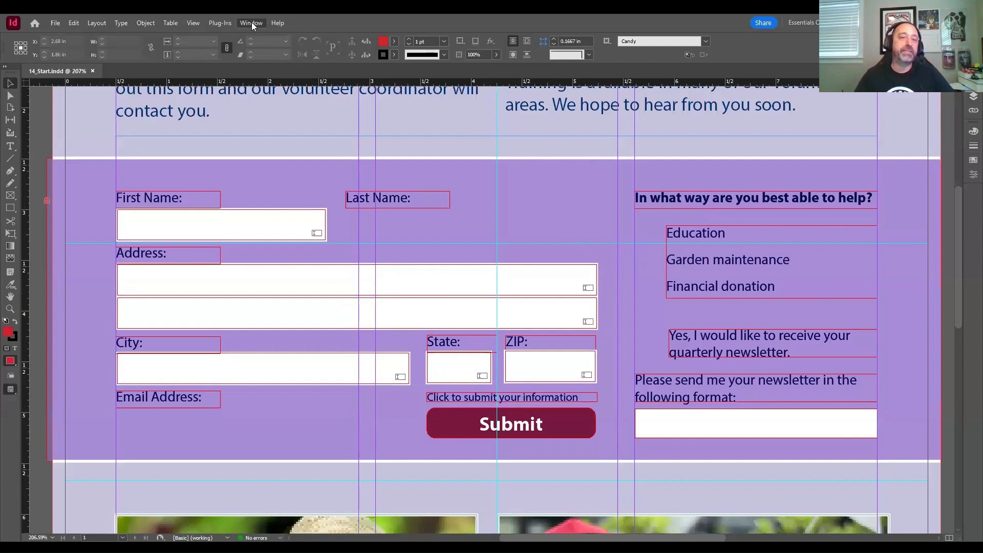
- Switch to the Interactive for PDF workspace and dock the floating Sample Buttons And Forms collection beside the existing panels
mouse_move(261, 46)
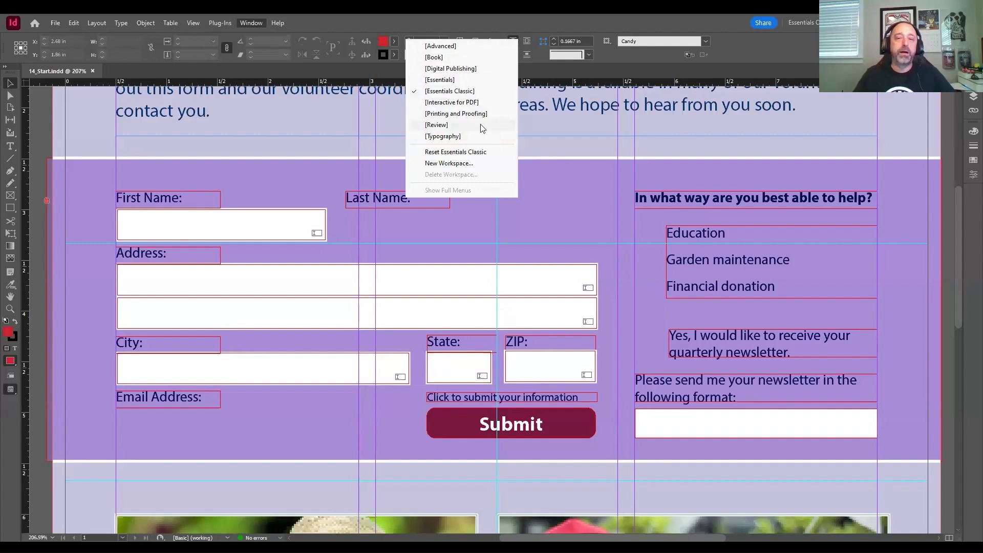
click(473, 91)
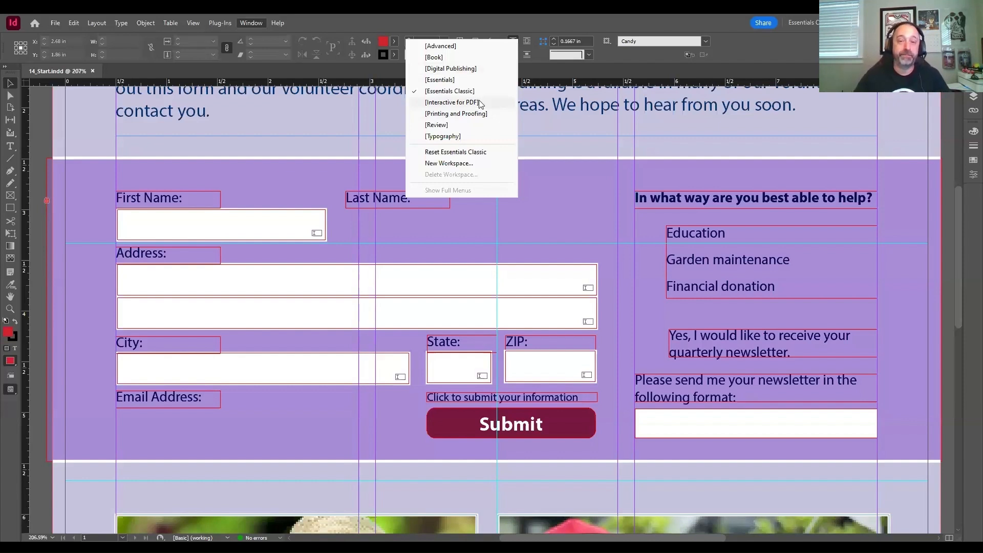
click(451, 102)
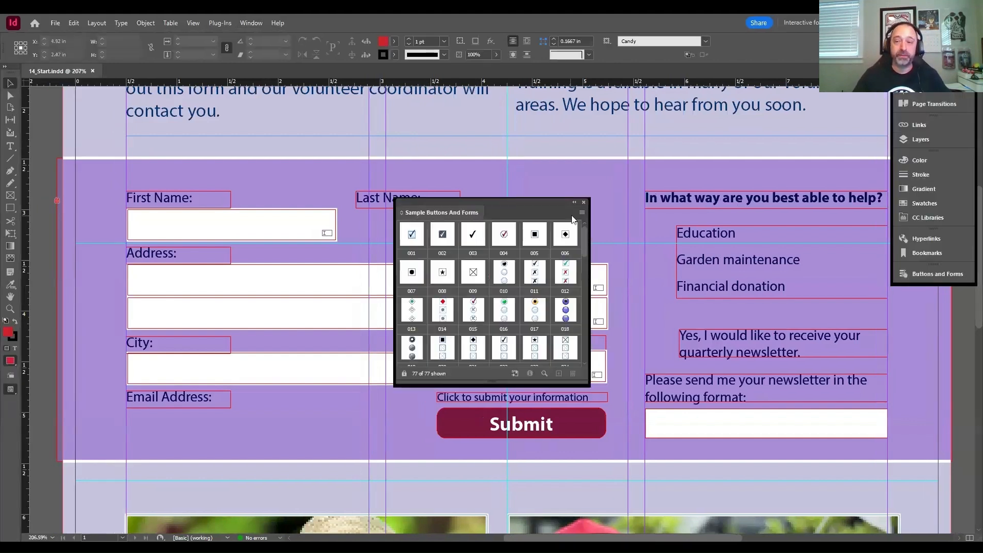
drag(549, 202, 754, 107)
drag(659, 119, 894, 97)
click(888, 75)
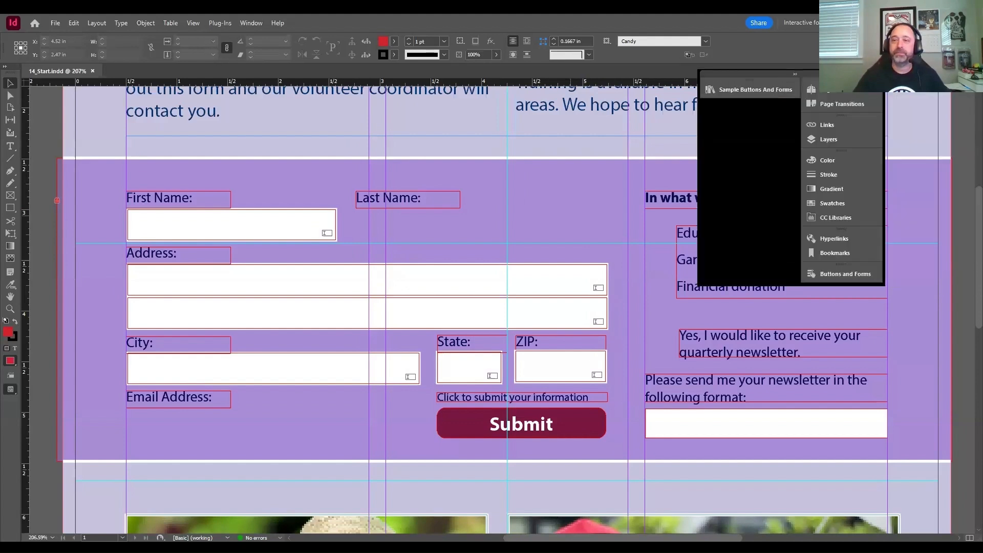
drag(772, 70, 873, 63)
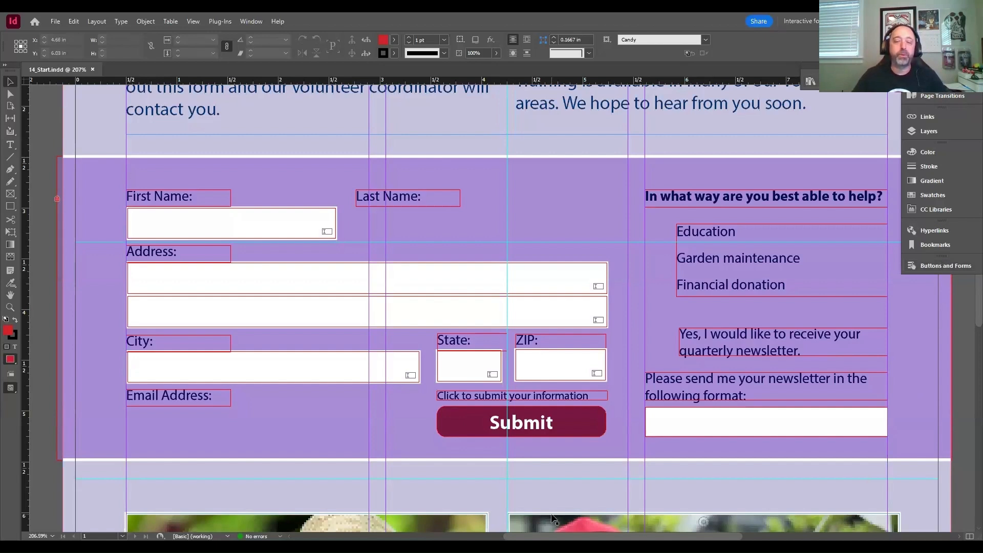
- Try to draw a text frame below the Last Name label
scroll(564, 538, right, 2)
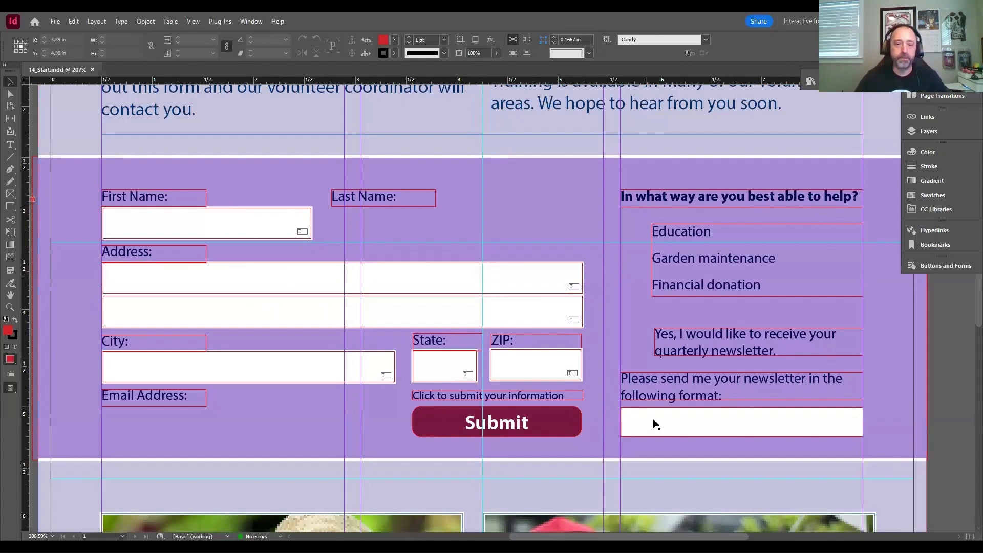
click(698, 432)
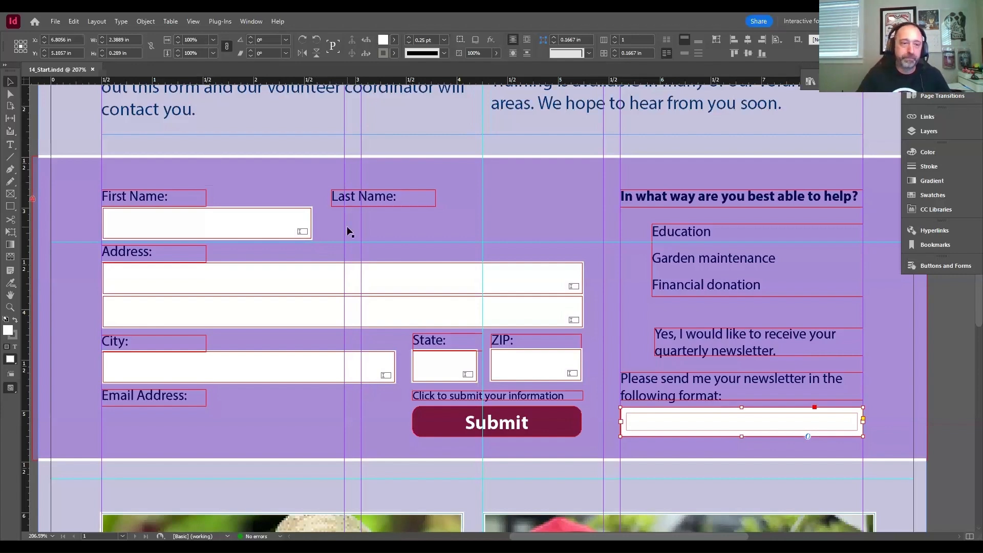
click(17, 145)
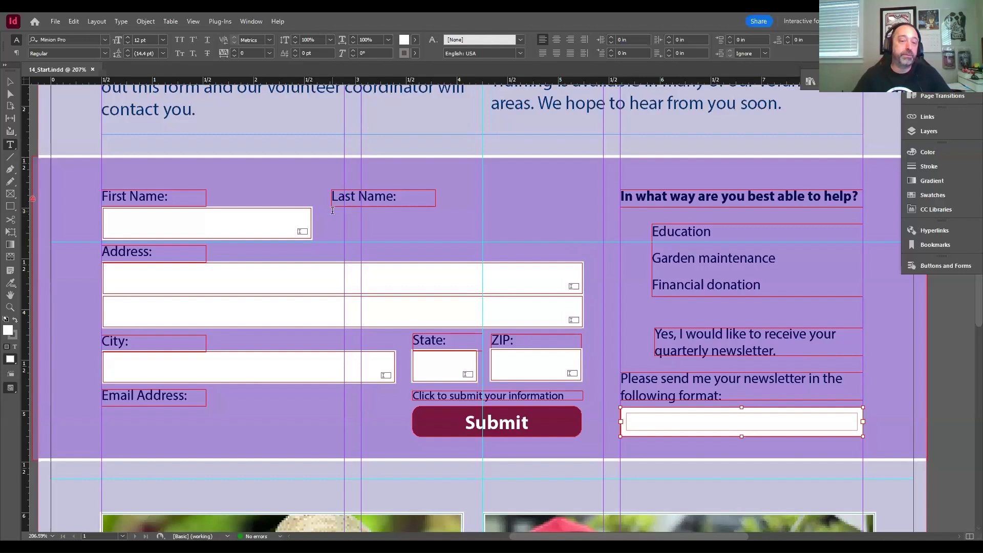
drag(332, 211, 344, 218)
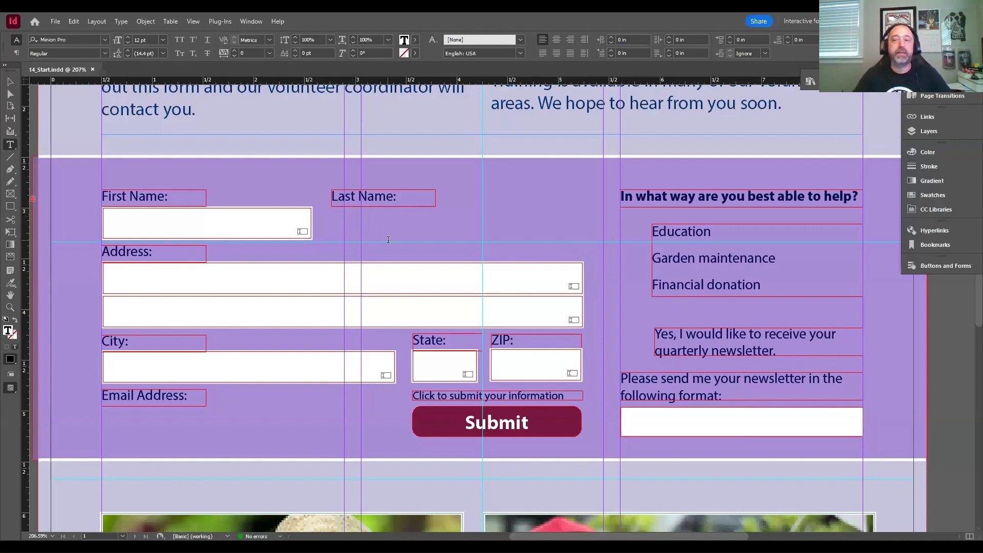
- Display the document's layers and shift the large background frame on Layer 1 slightly left to X 4.085 in
click(928, 130)
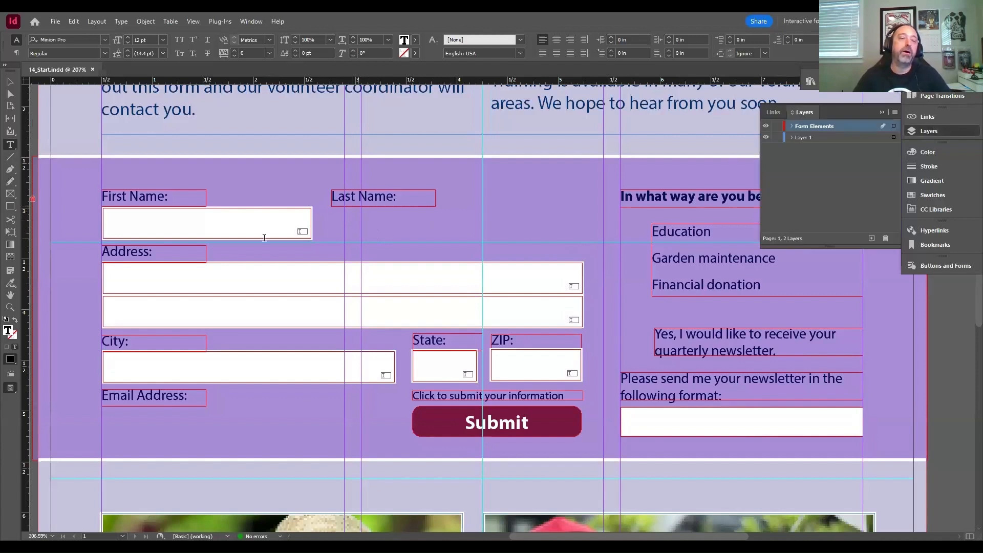
drag(573, 538, 547, 539)
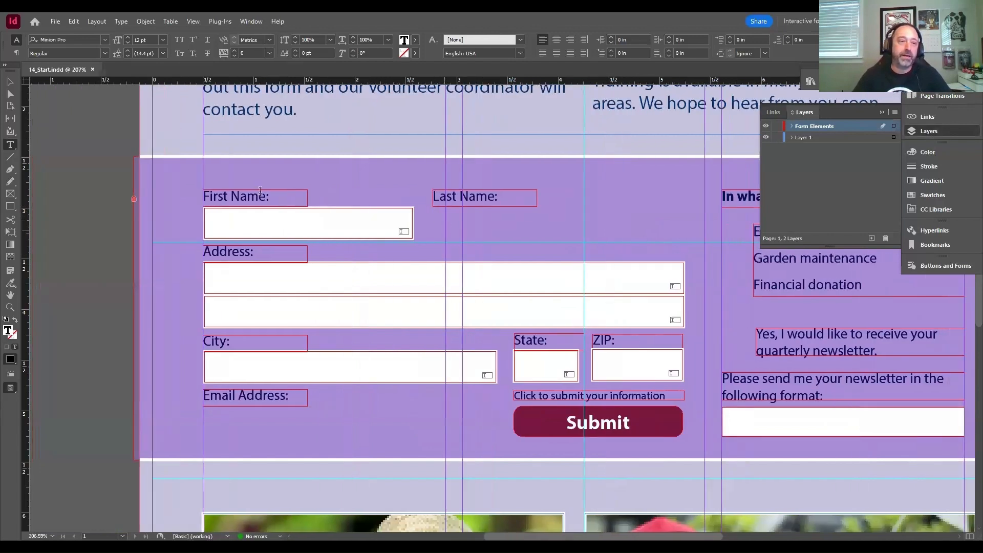
click(10, 81)
click(471, 224)
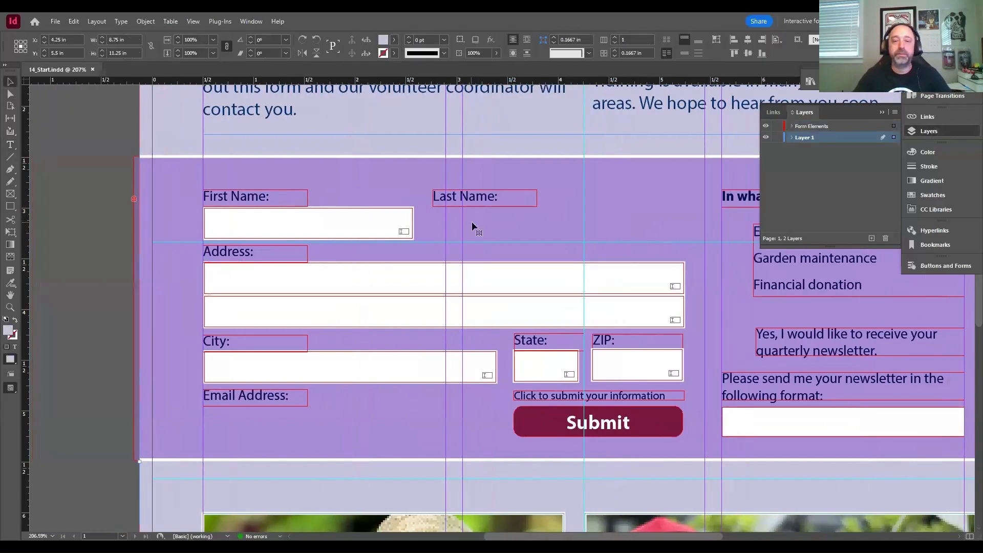
drag(547, 223, 530, 222)
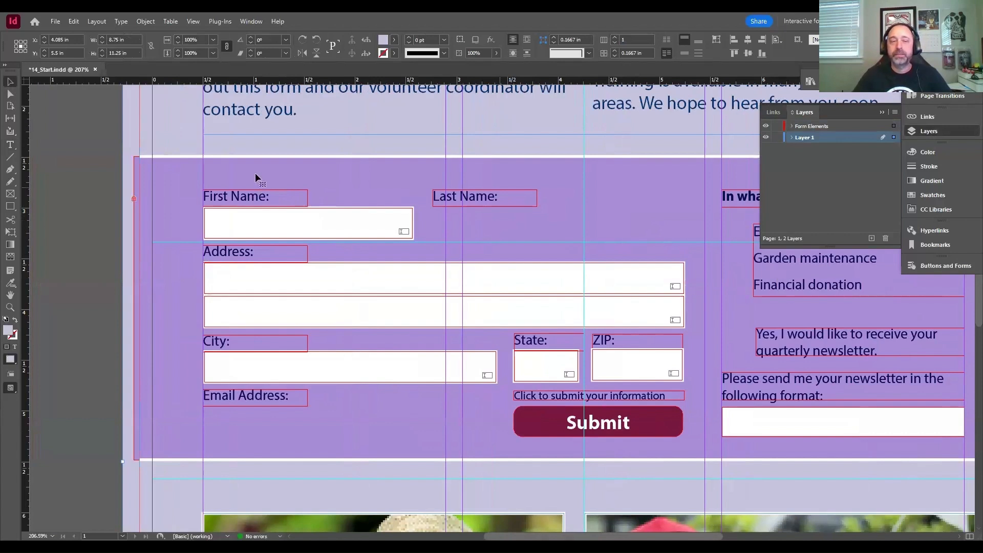
- Try again to draw a text frame with the Type tool, making Form Elements the active layer
key(t)
drag(63, 140, 112, 190)
key(ctrl+z)
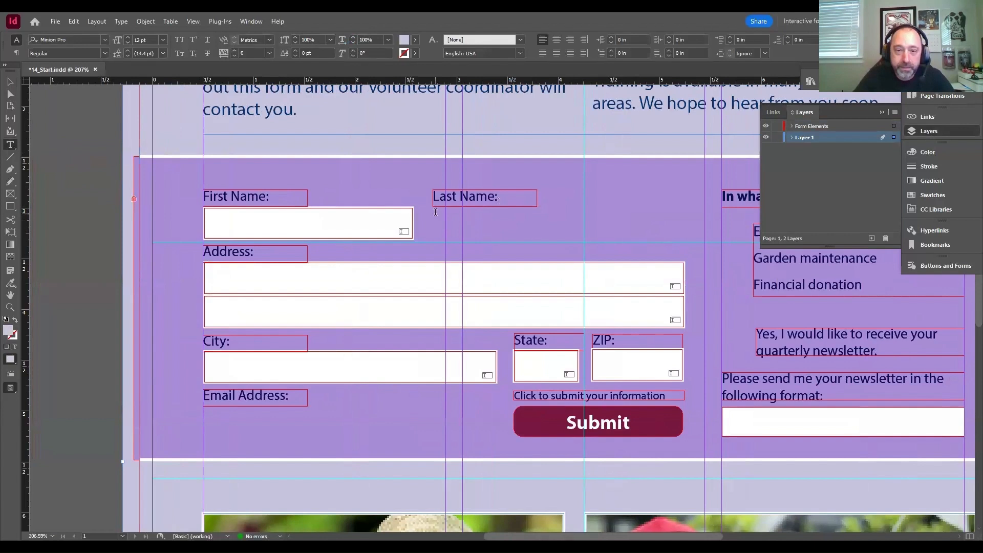
click(434, 208)
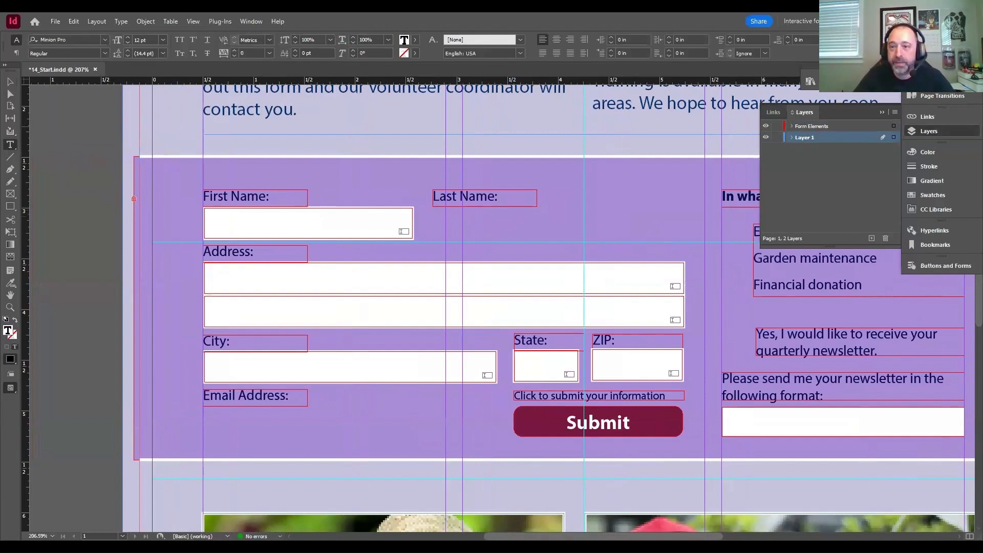
click(814, 126)
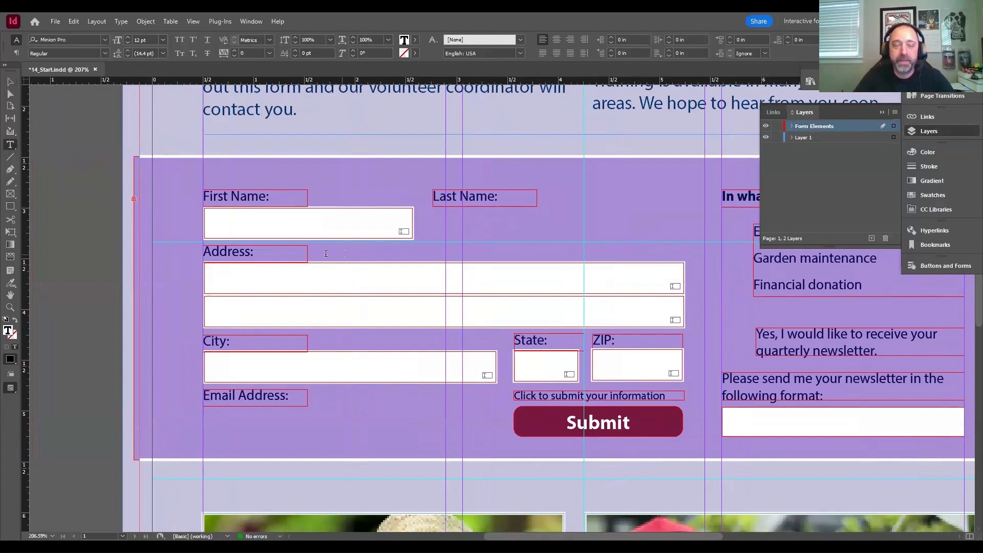
click(10, 82)
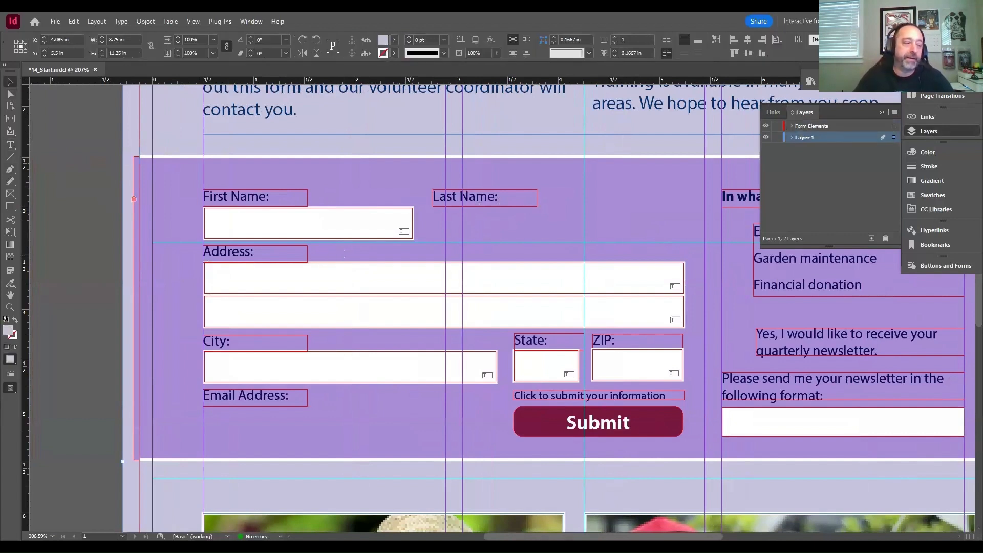
- Examine the objects contained in the Form Elements layer
click(460, 327)
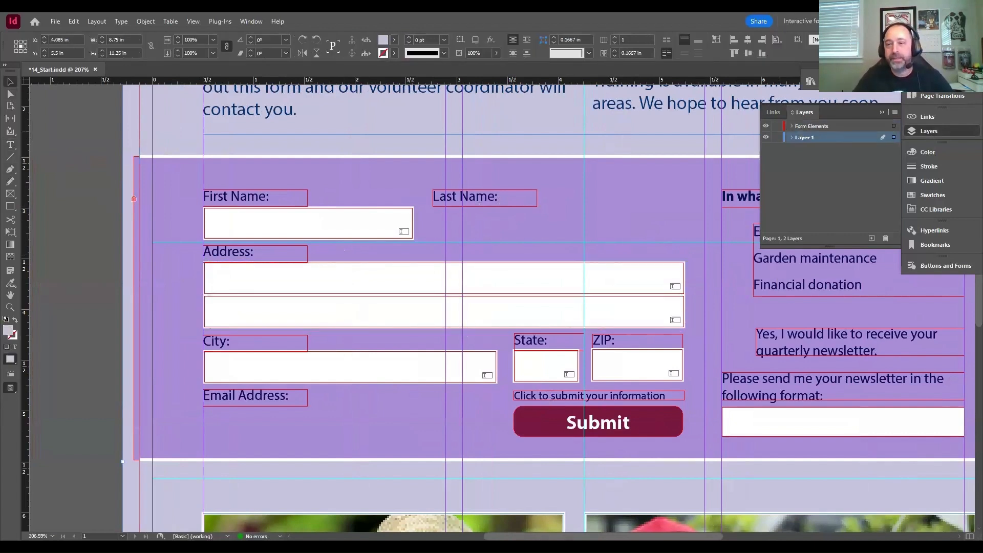
click(792, 137)
click(791, 126)
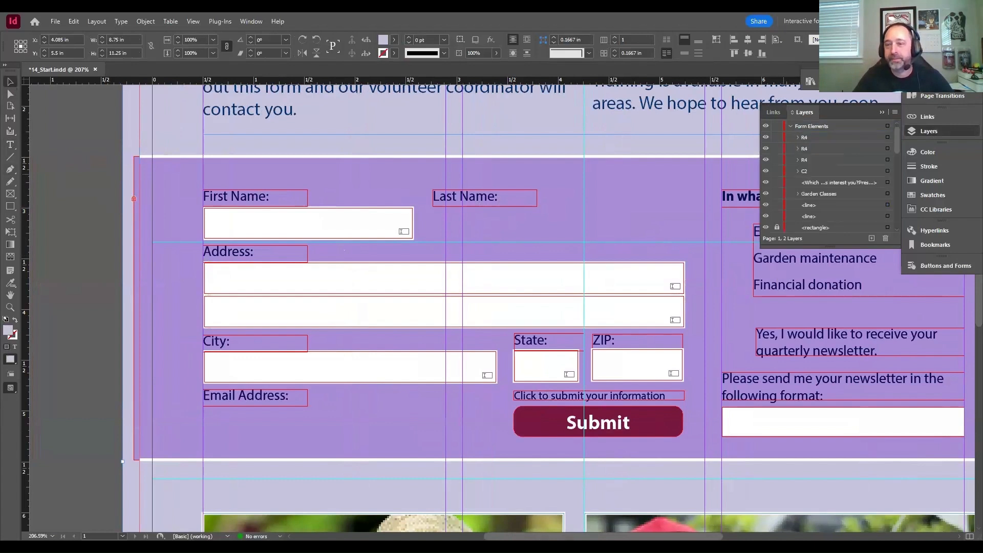
scroll(830, 195, down, 1)
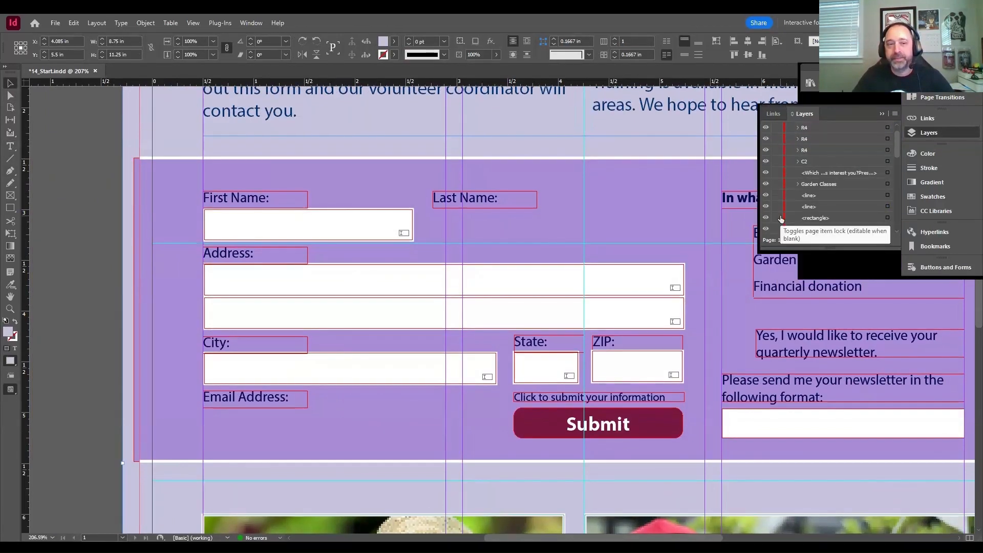
click(796, 112)
- Duplicate the First Name text field and place the copy directly below the Last Name label, level with the original
click(368, 232)
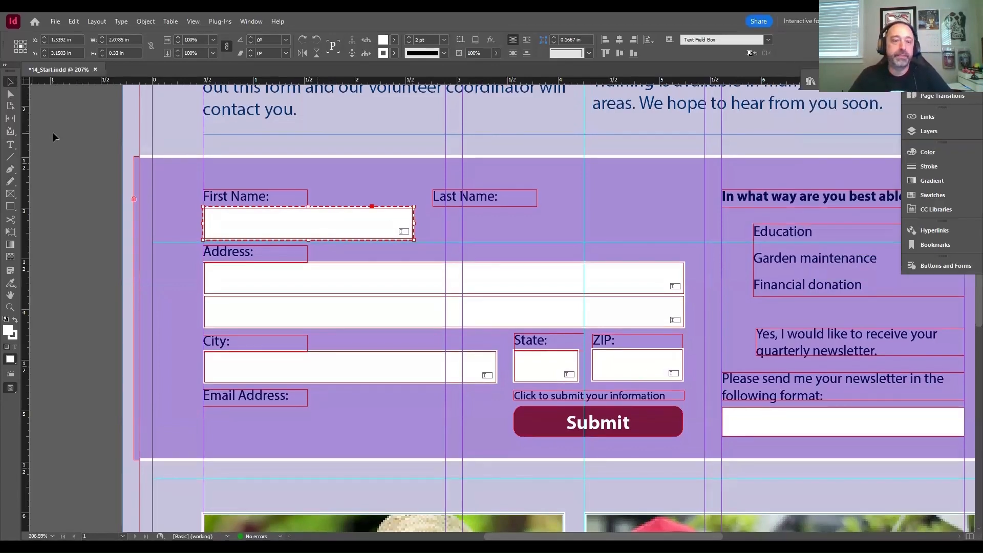
click(54, 132)
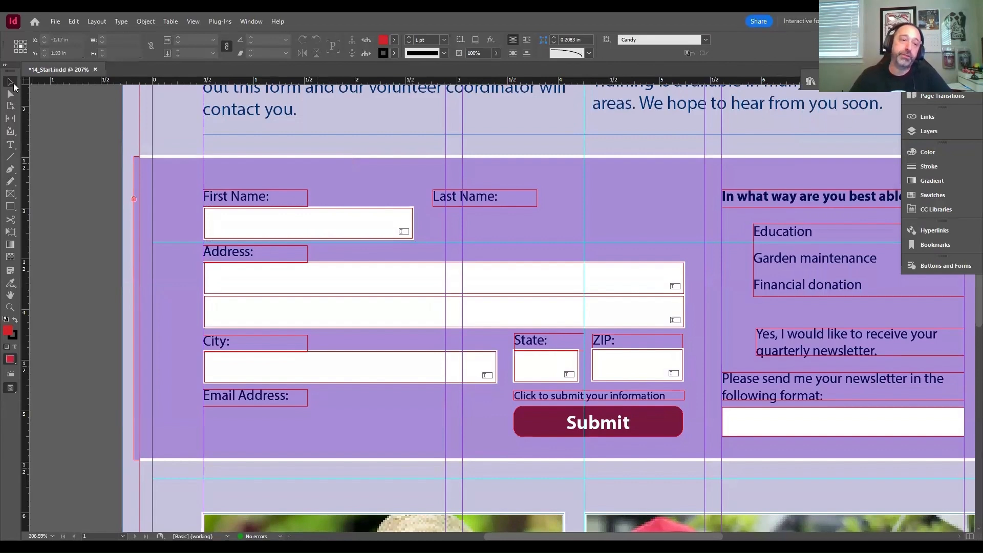
click(335, 230)
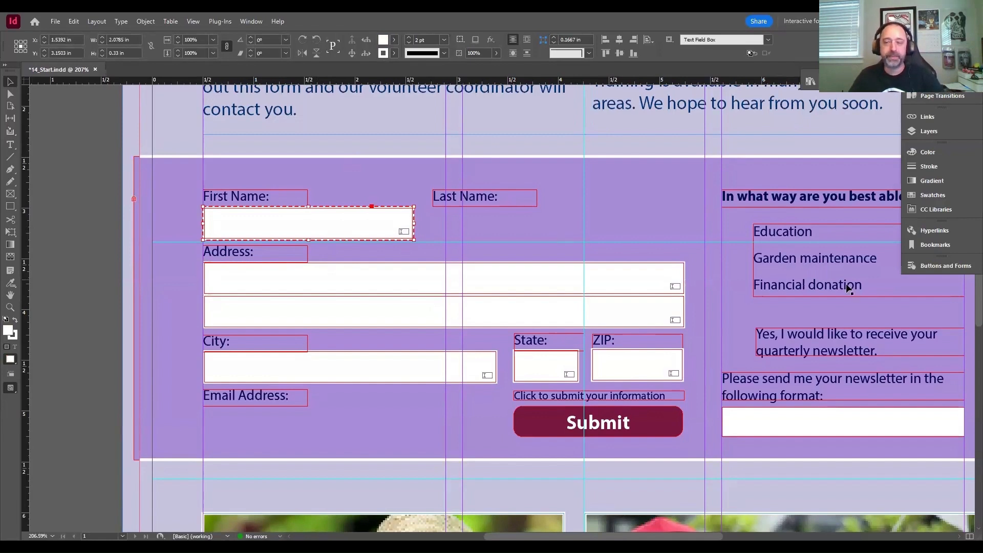
click(930, 266)
click(930, 266)
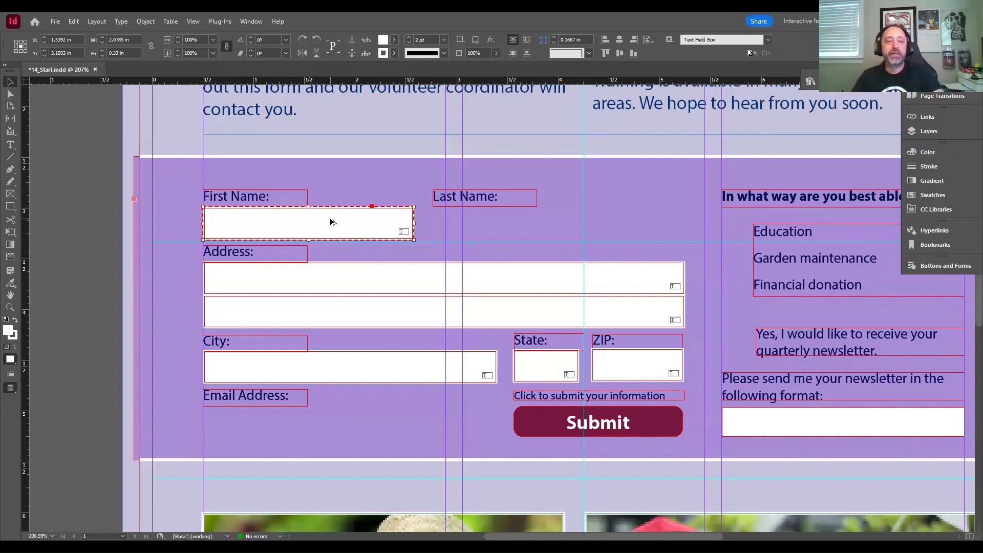
drag(331, 222, 560, 233)
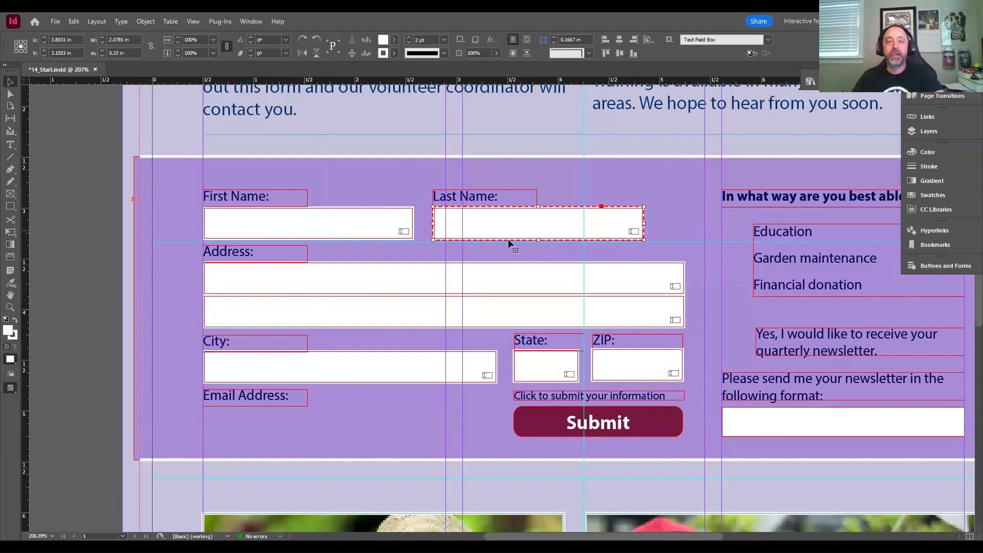
key(ctrl+z)
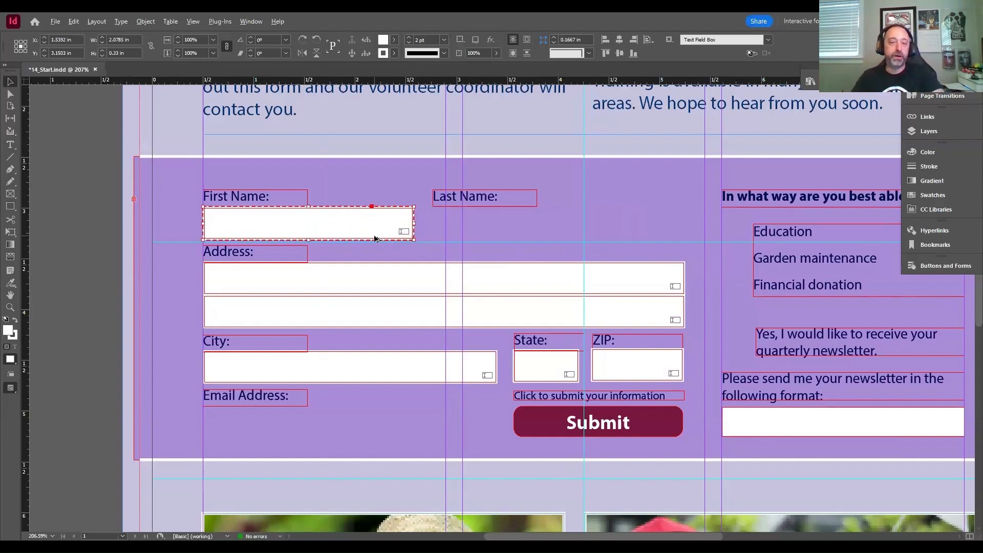
drag(309, 226, 539, 238)
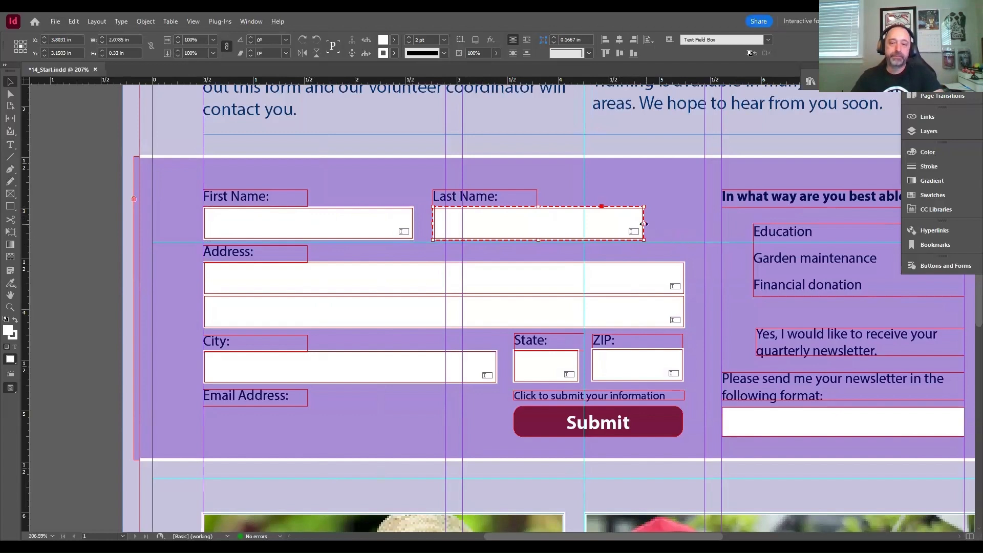
- Widen the Last Name field to about 2.47 in so its right edge lines up with the address fields
drag(644, 223, 685, 224)
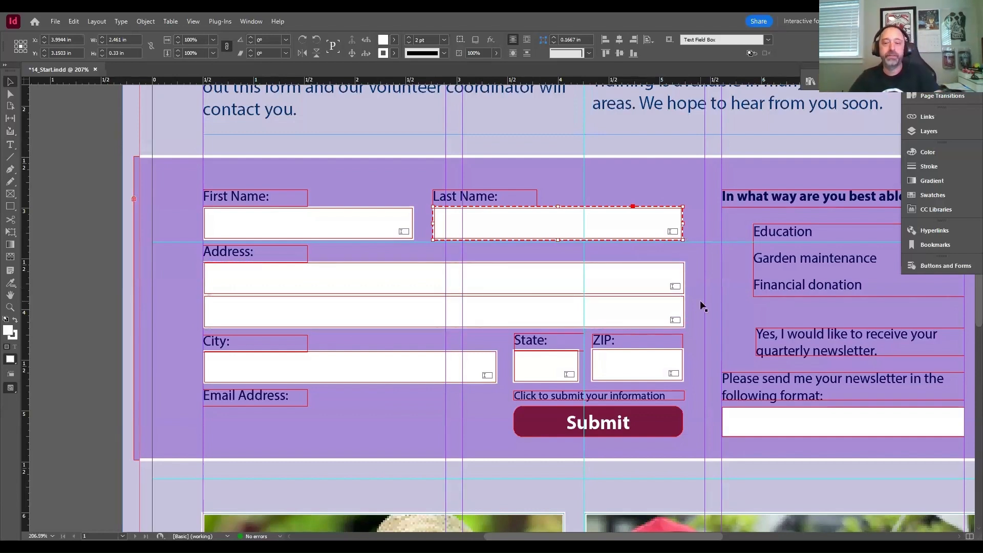
key(ctrl+z)
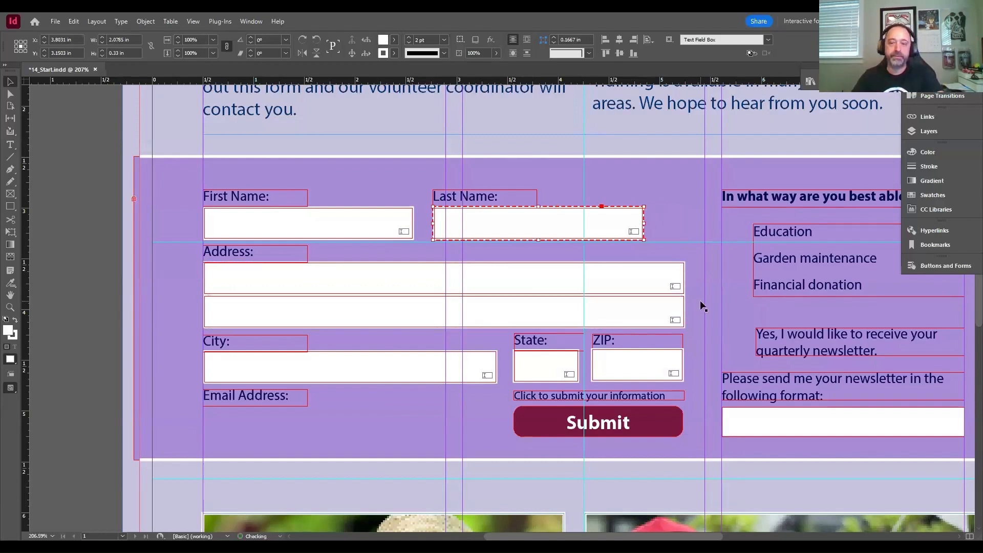
drag(644, 223, 684, 222)
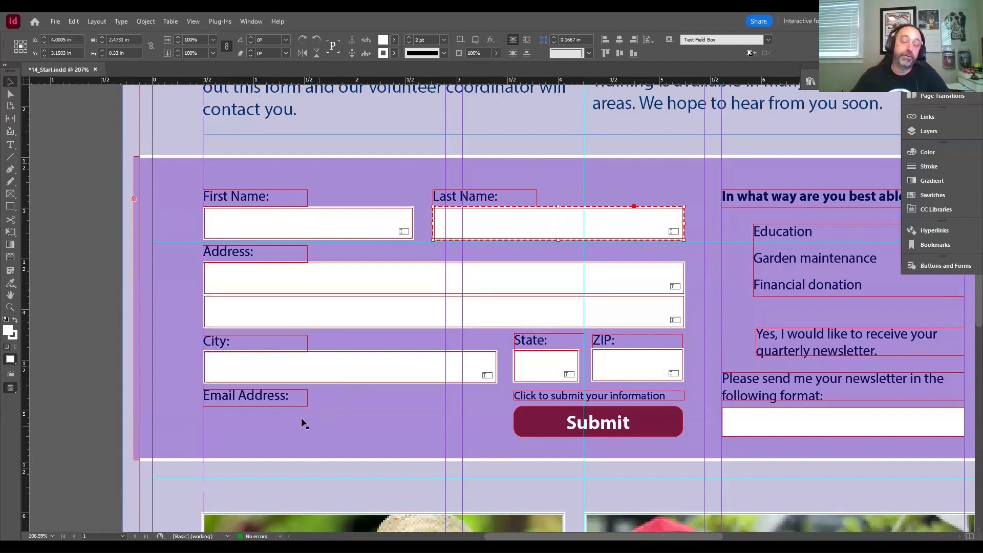
- Try placing a duplicate of the City text field directly below the Email Address label
click(306, 369)
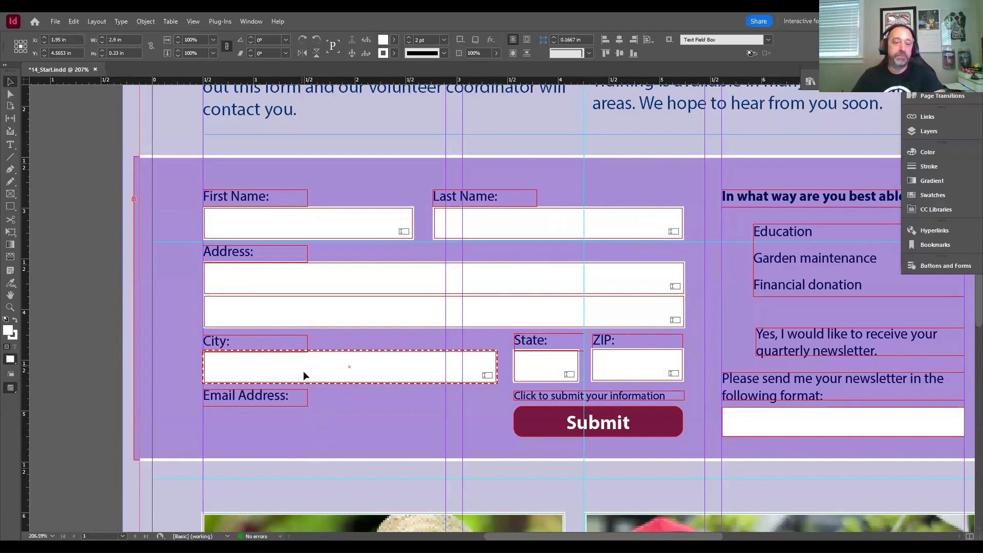
drag(303, 373, 310, 422)
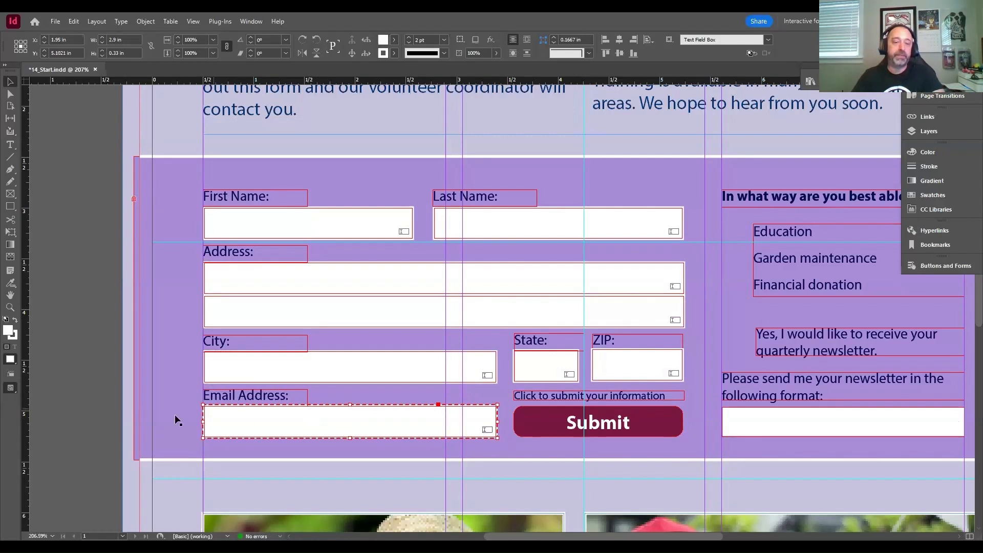
key(Down)
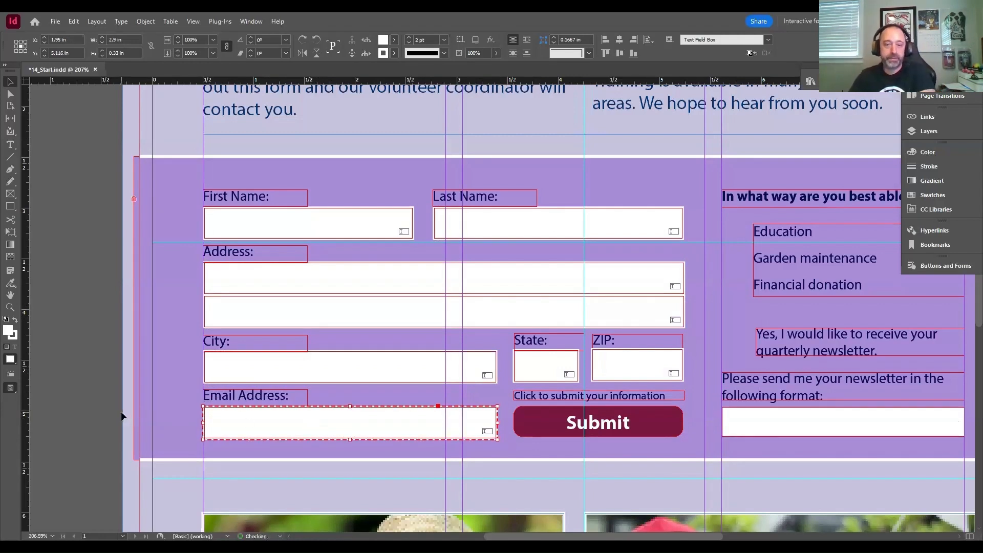
click(72, 392)
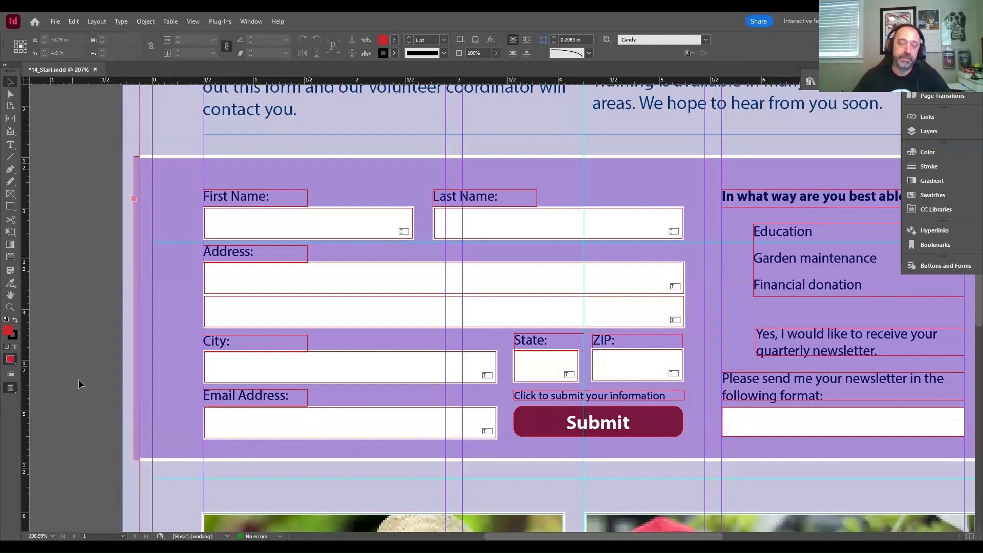
key(ctrl+z)
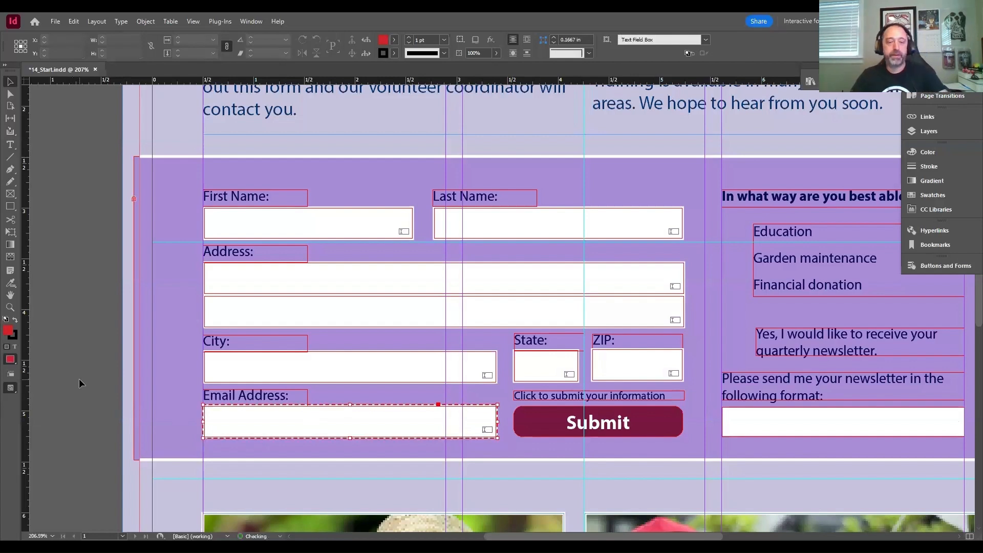
key(ctrl+z)
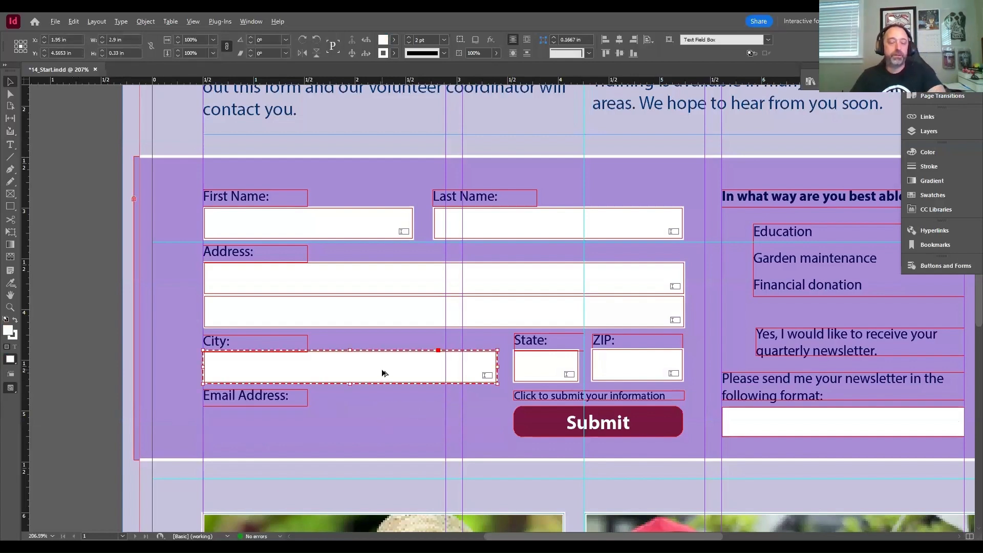
- Duplicate the City text field straight down to just below the Email Address label and deselect everything
drag(384, 373, 385, 429)
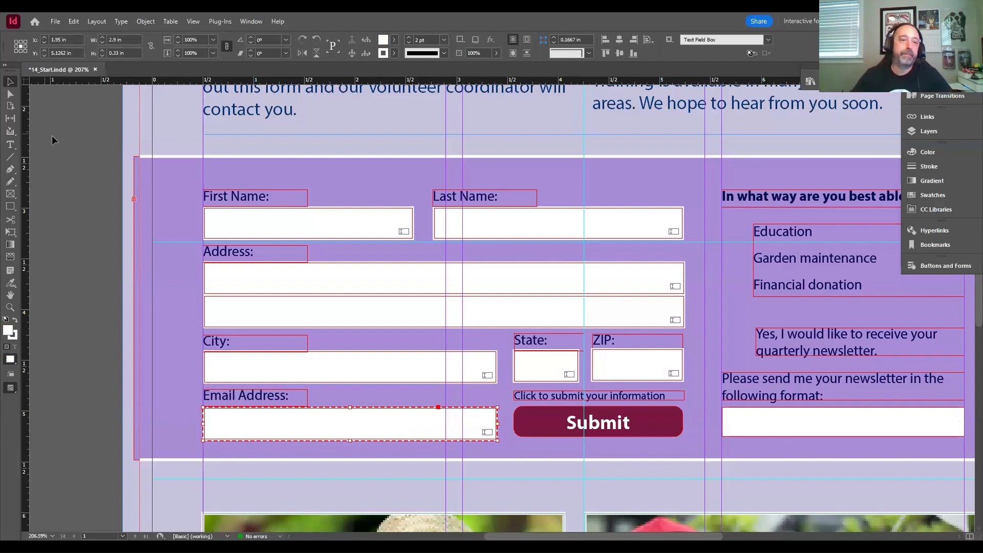
click(75, 21)
click(106, 197)
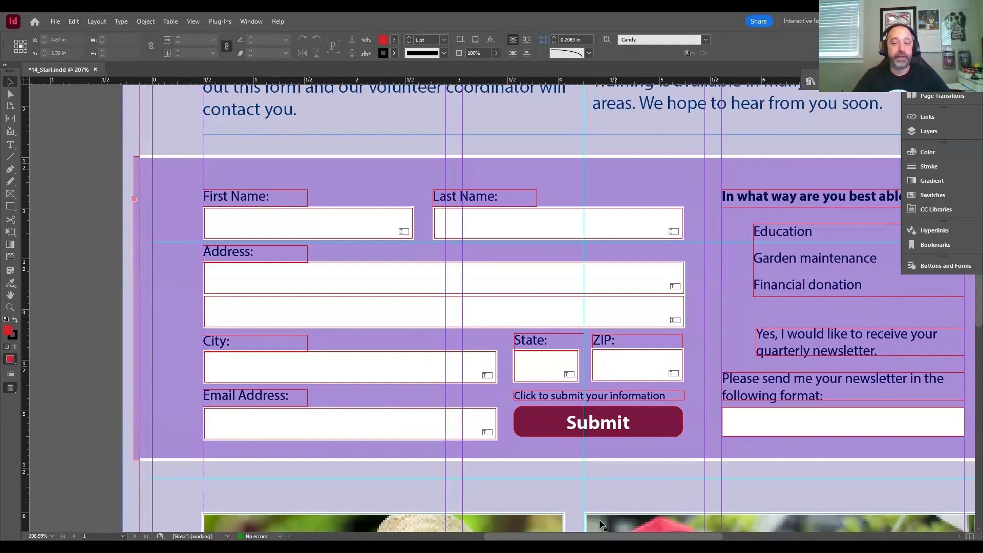
- Open the button and form settings of the First Name text field to examine its PDF options
drag(603, 536, 639, 537)
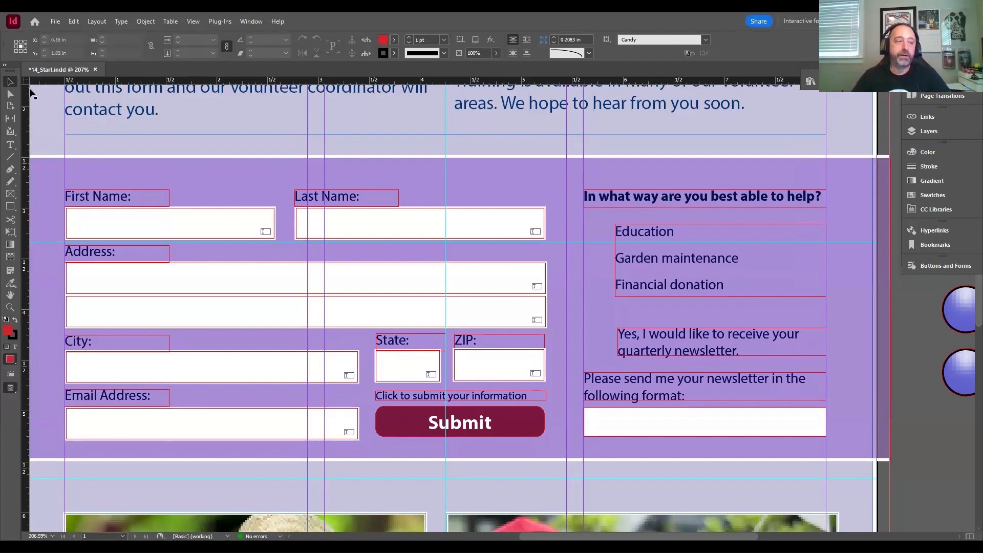
click(171, 230)
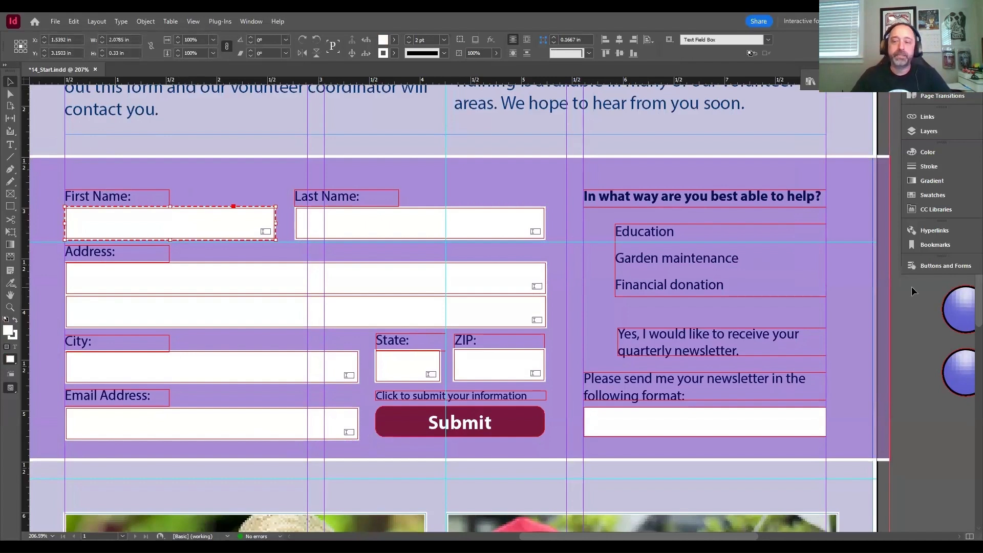
click(932, 266)
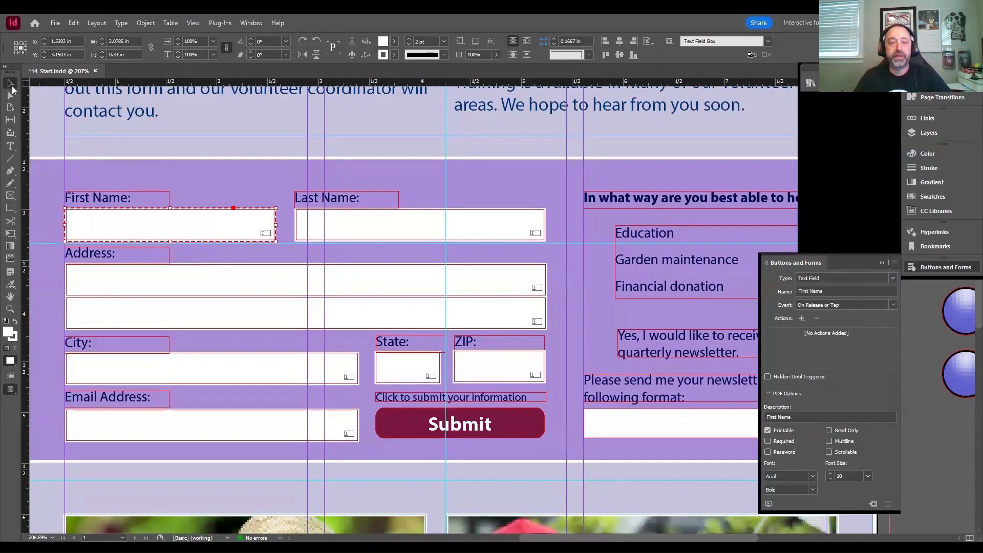
- Name the text field under the Last Name label "Last Name" and set its description to "Last Name"
click(369, 231)
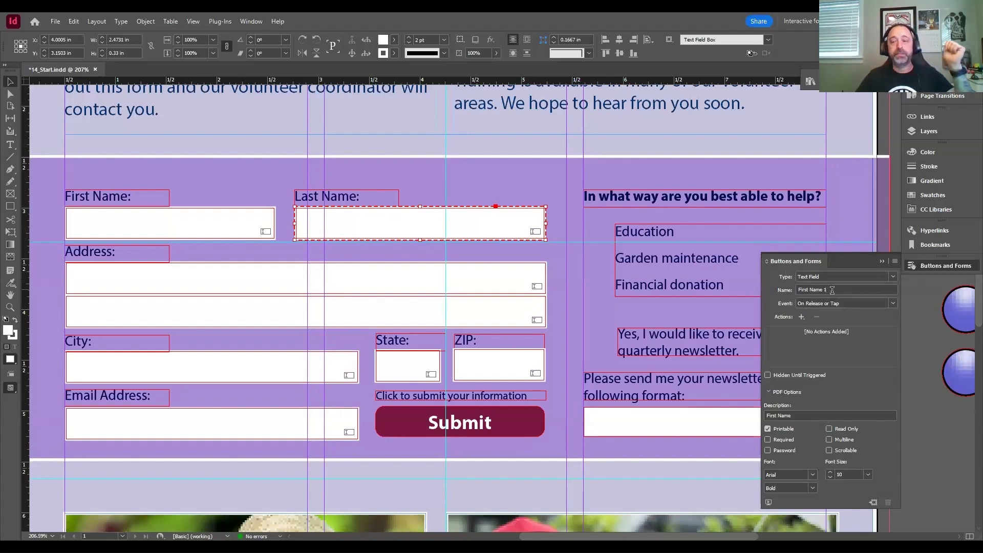
drag(830, 289, 775, 290)
text(Last Nam)
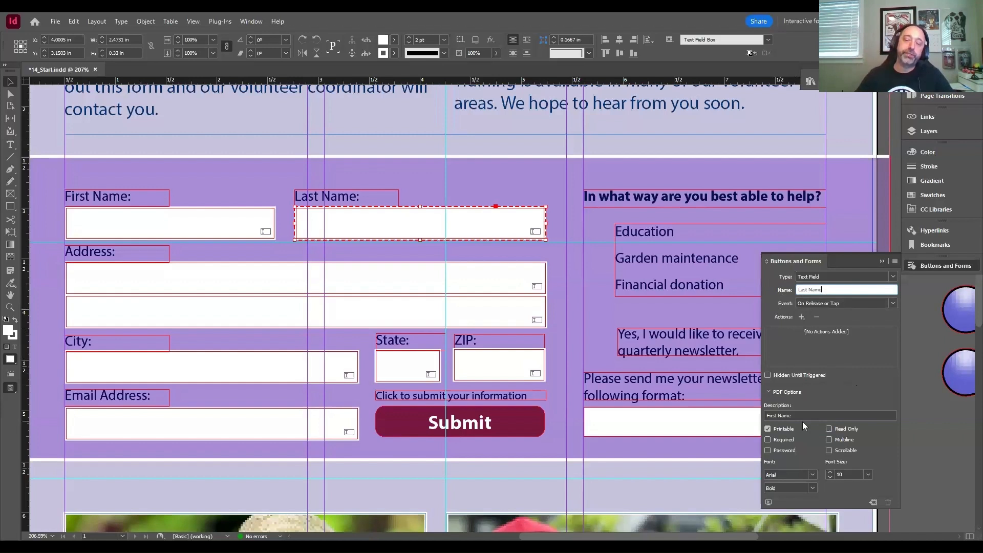
drag(779, 416, 757, 419)
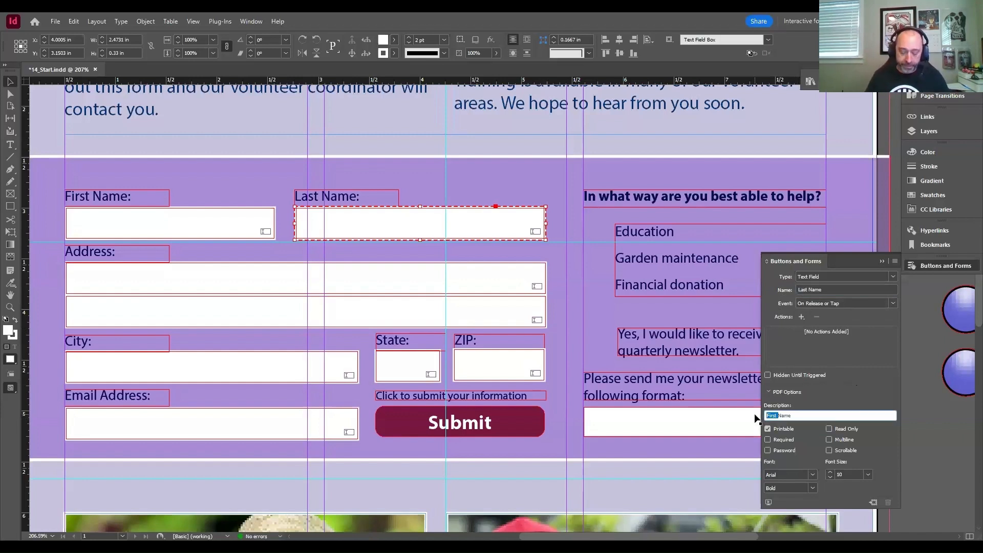
text(Last)
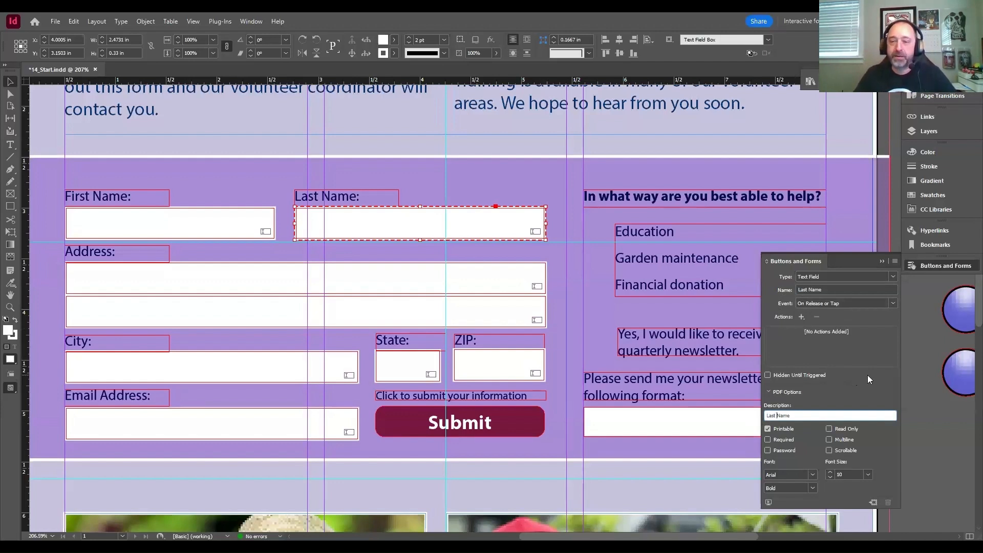
- Name the text field under the Email Address label "Email" and set its description to "Email"
click(172, 438)
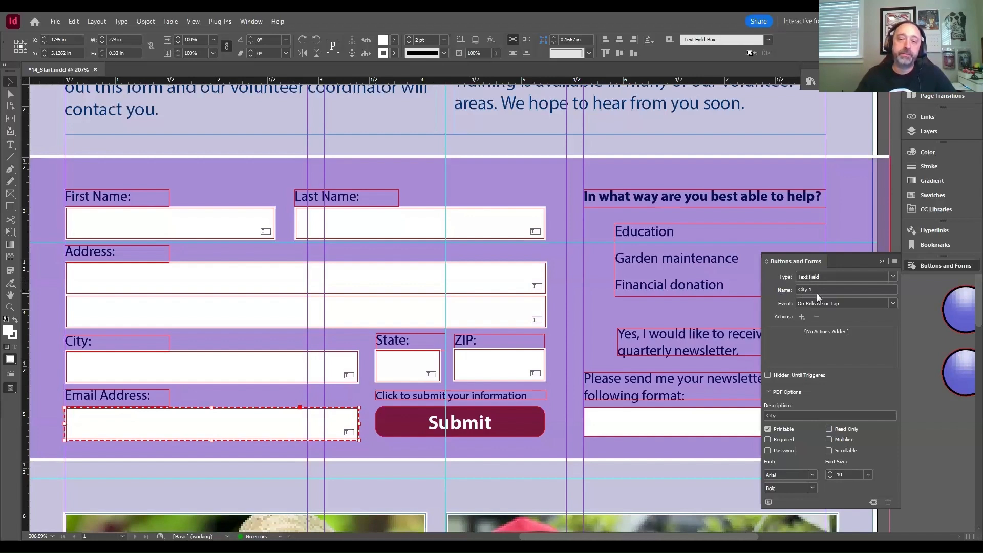
drag(816, 291, 776, 291)
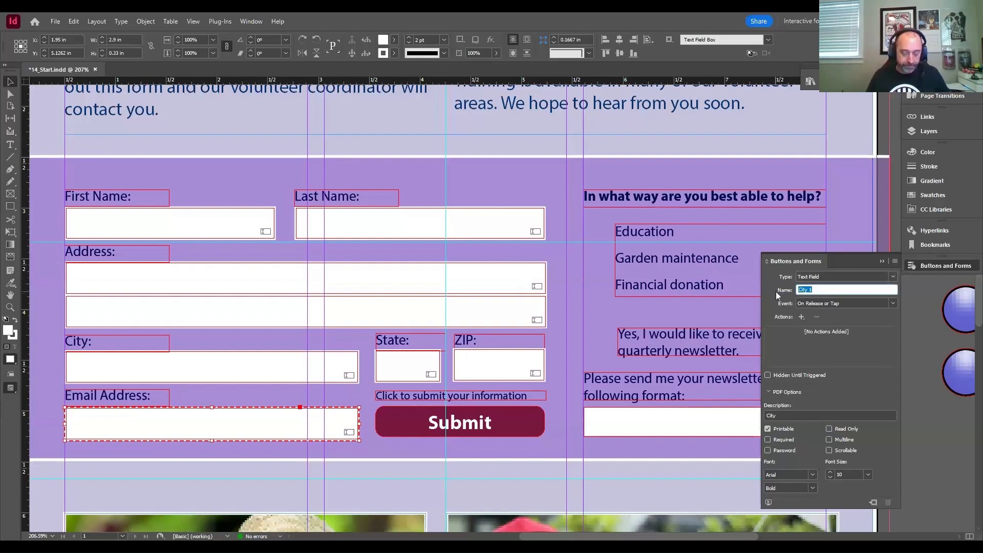
text(Email)
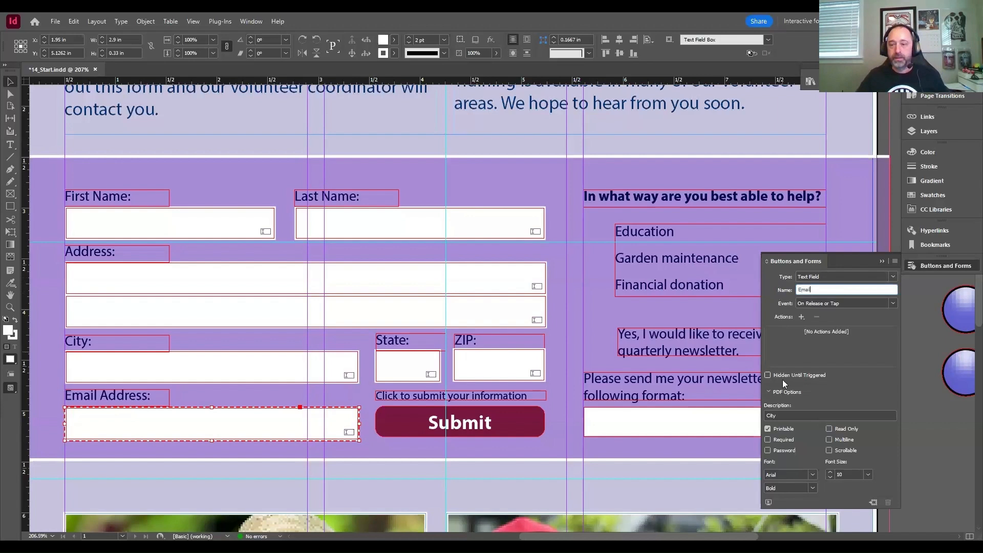
click(783, 417)
drag(782, 417, 749, 415)
text(Email)
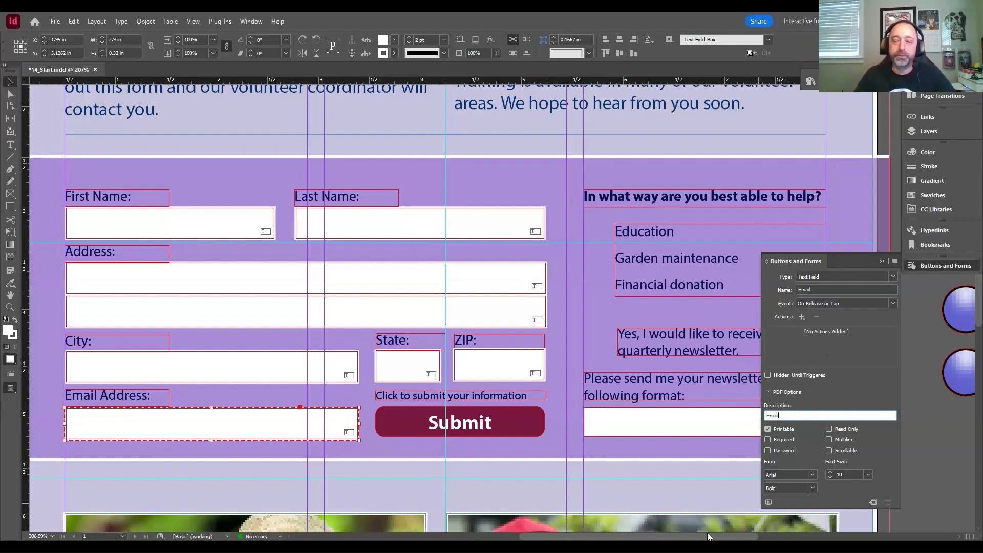
- Examine the help and newsletter part of the form and the radio buttons, check box and list on the pasteboard
drag(681, 538, 740, 537)
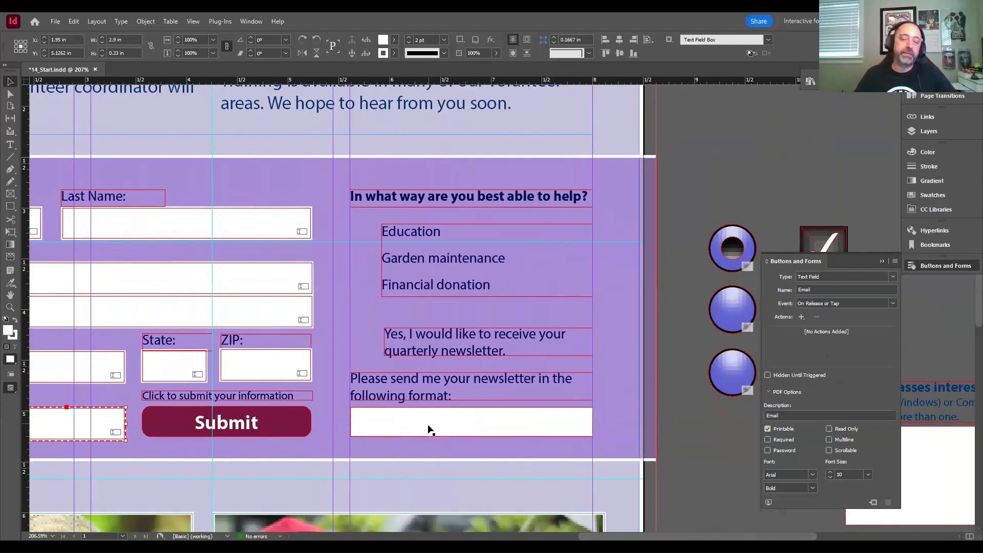
click(447, 538)
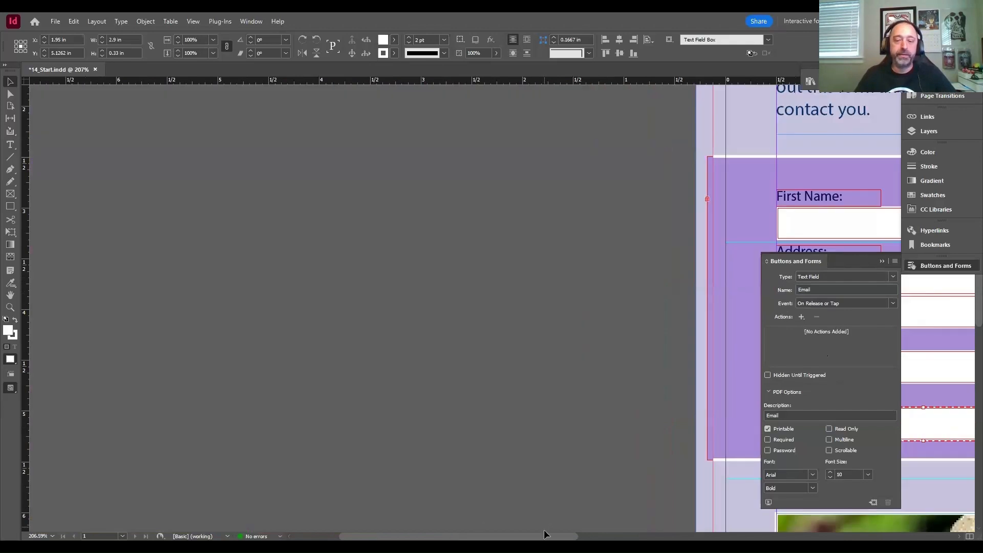
drag(544, 530, 783, 529)
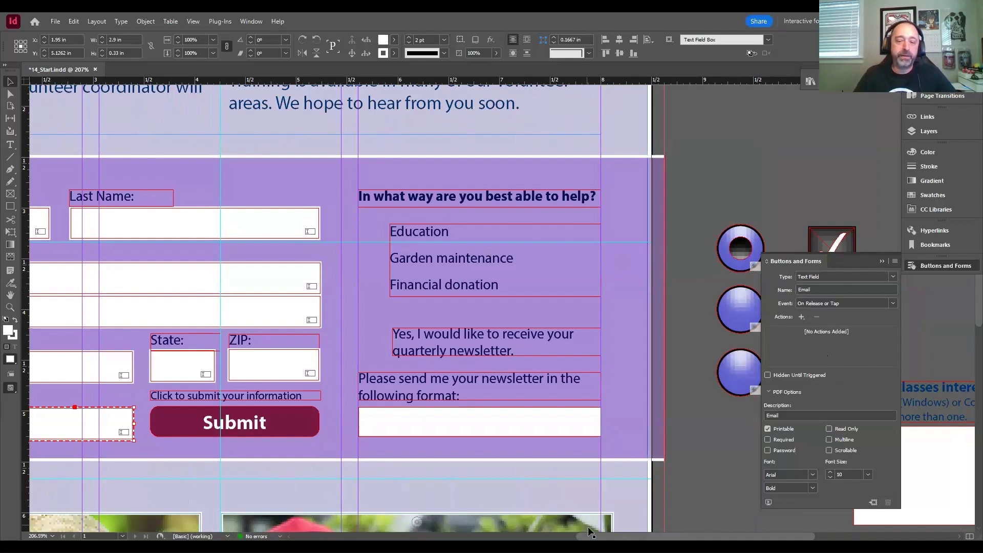
drag(590, 537, 604, 537)
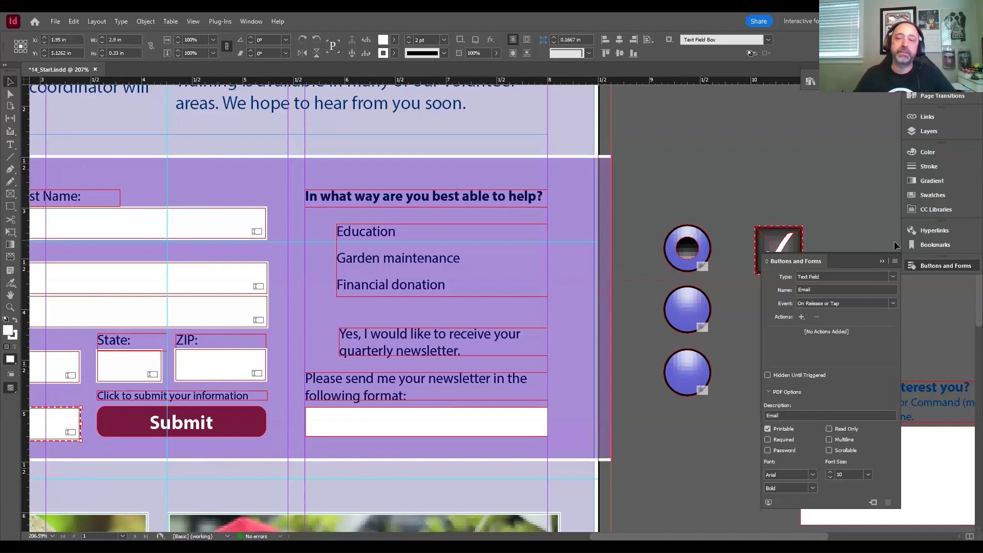
scroll(700, 234, right, 2)
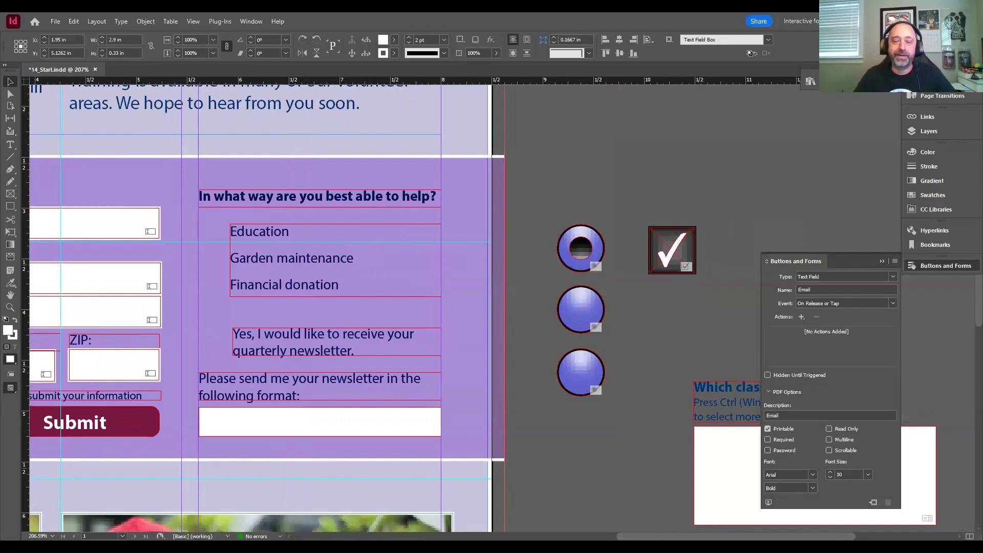
scroll(483, 305, right, 3)
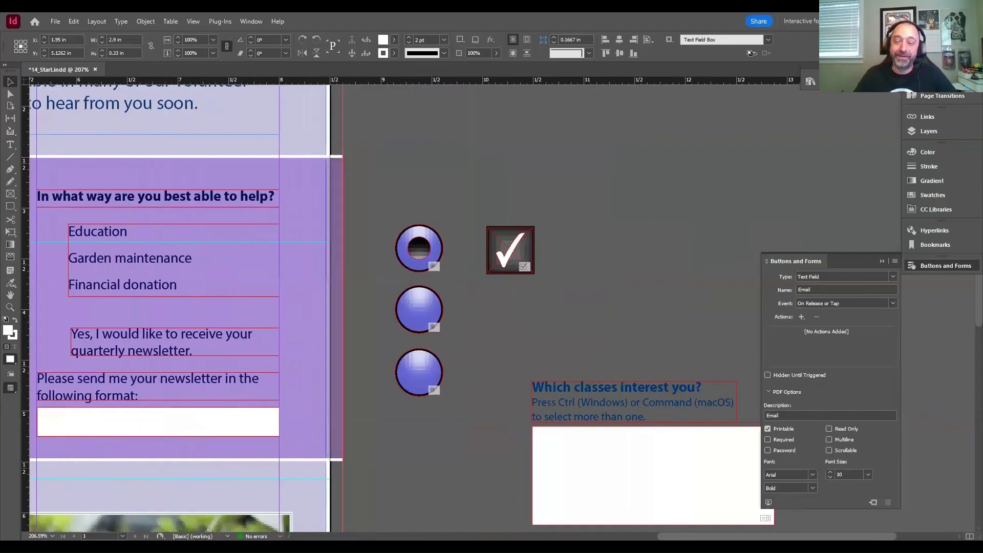
scroll(483, 305, left, 2)
scroll(483, 304, right, 2)
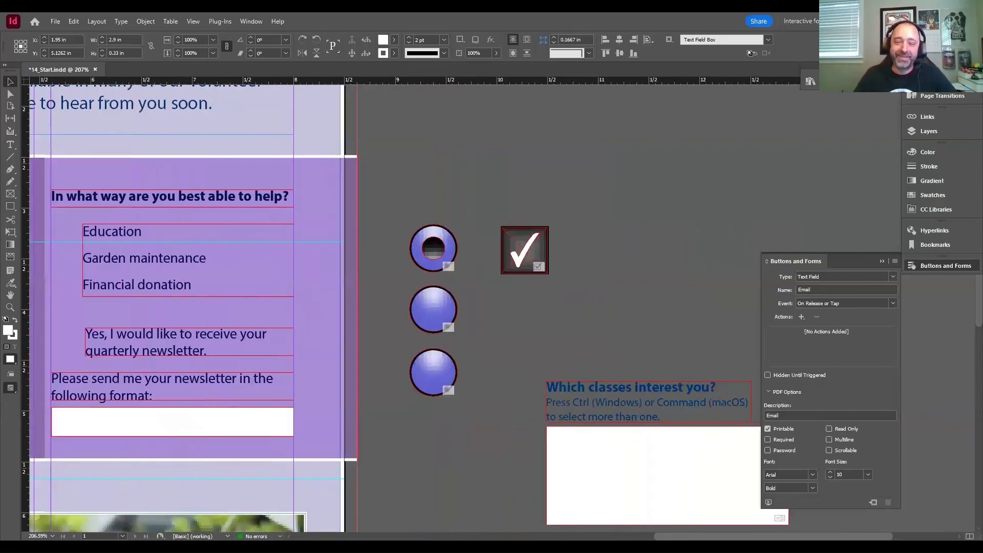
scroll(612, 533, left, 6)
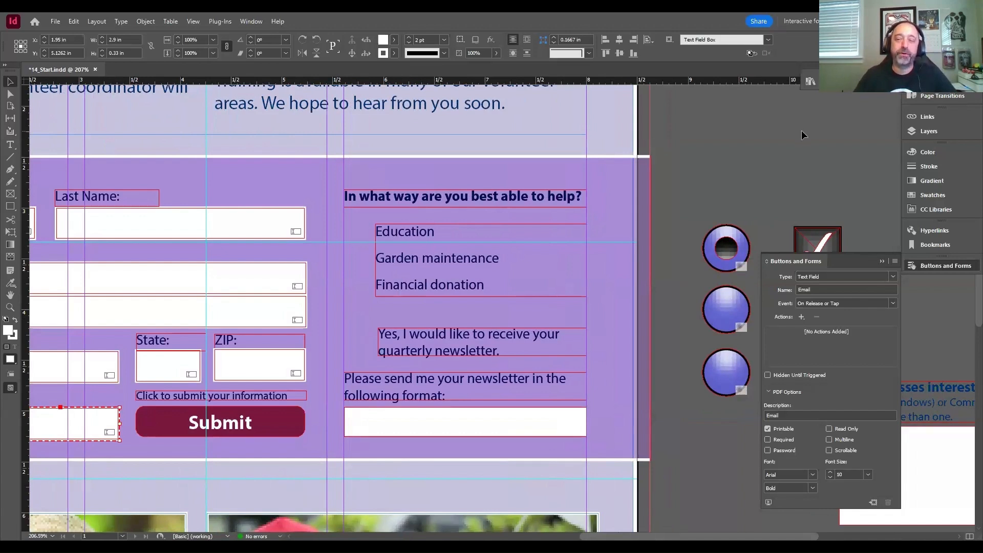
- Deselect the Email text field and put away the button and form settings
click(948, 265)
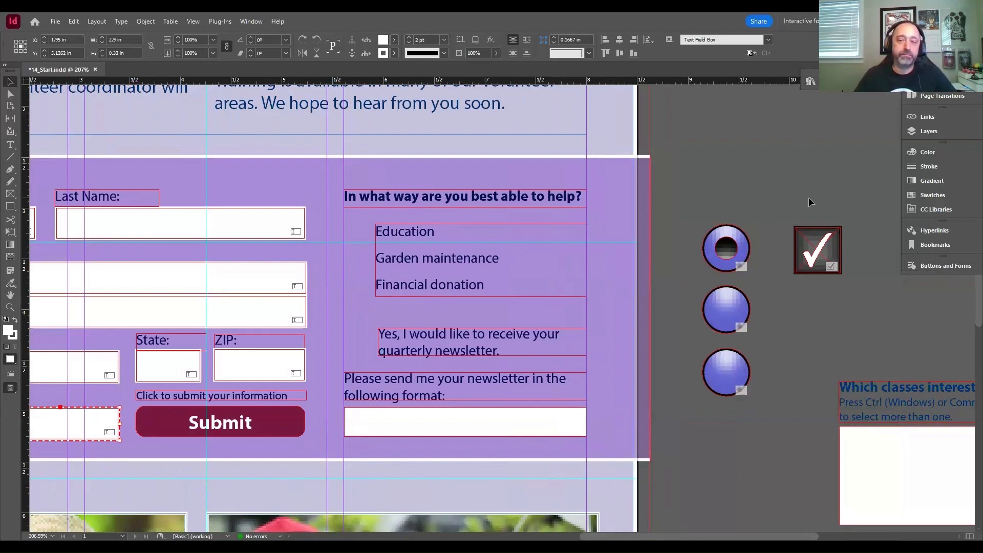
click(945, 265)
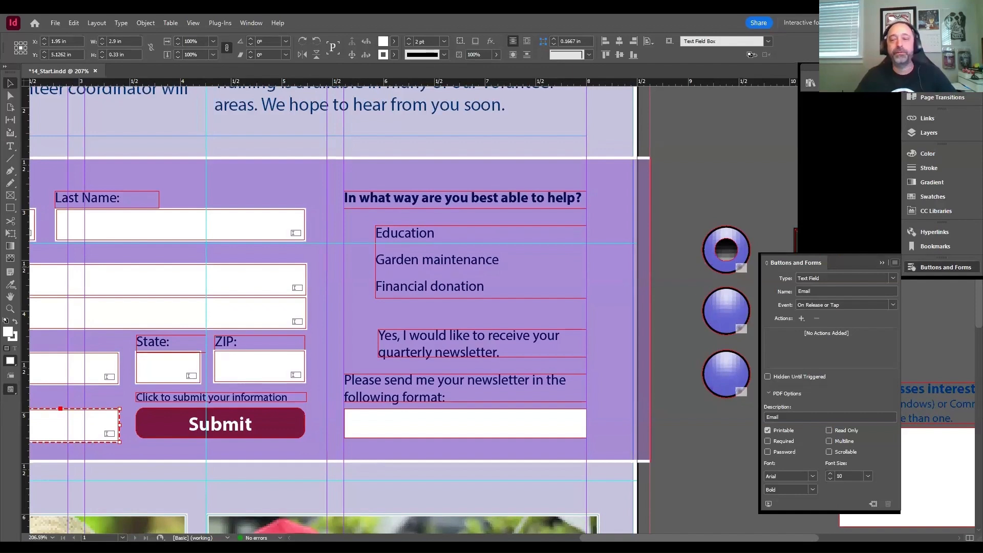
click(864, 165)
click(917, 267)
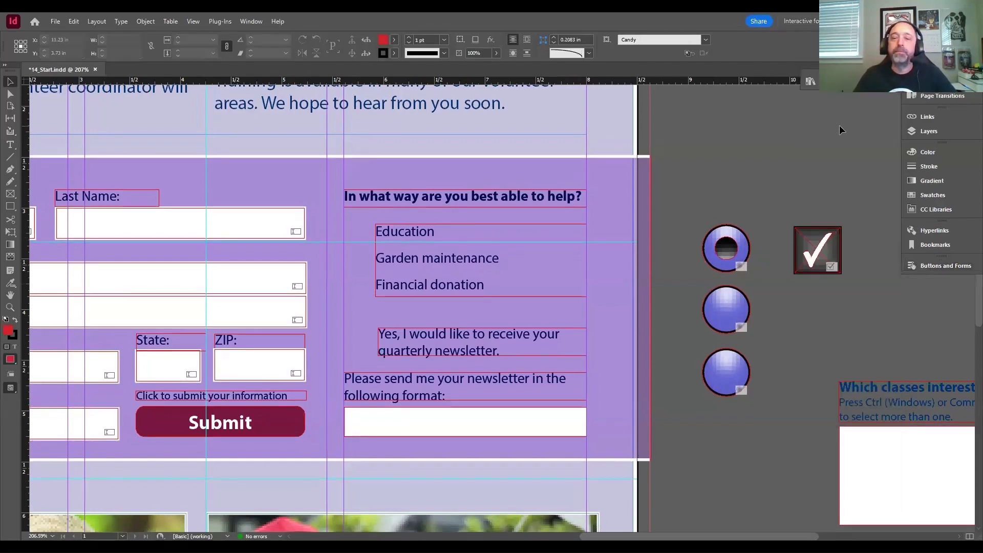
- Browse the enlarged Sample Buttons And Forms library and select radio button sample 018
click(810, 80)
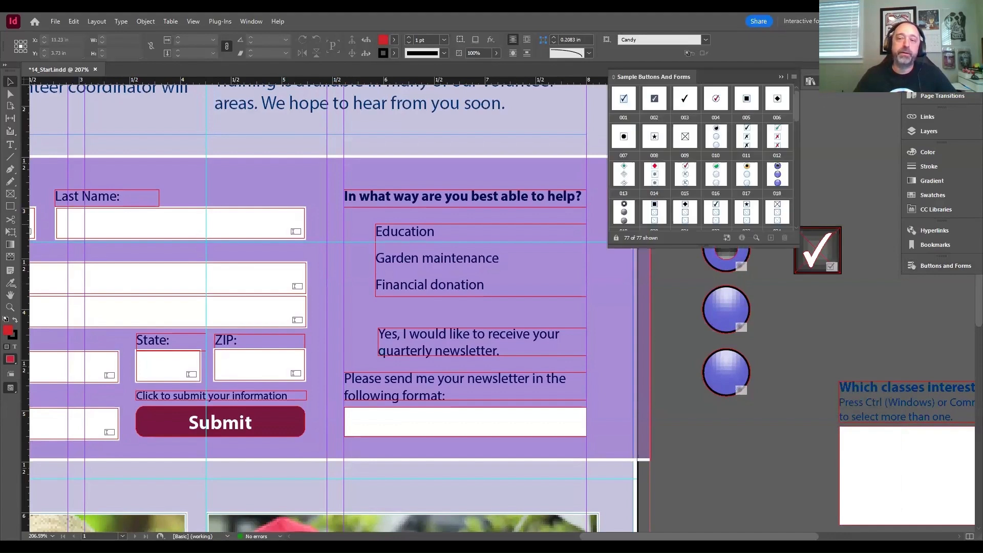
drag(712, 248, 709, 495)
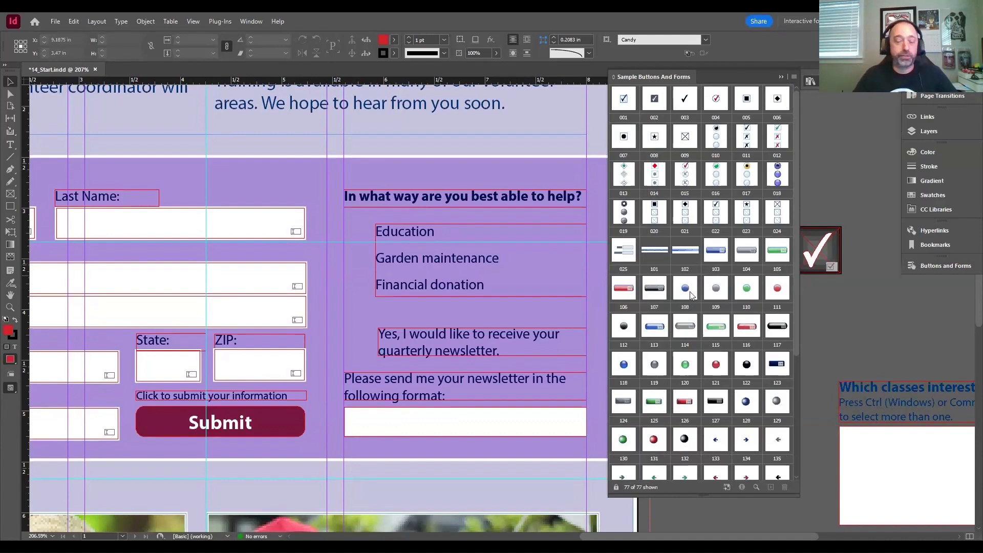
scroll(704, 332, down, 2)
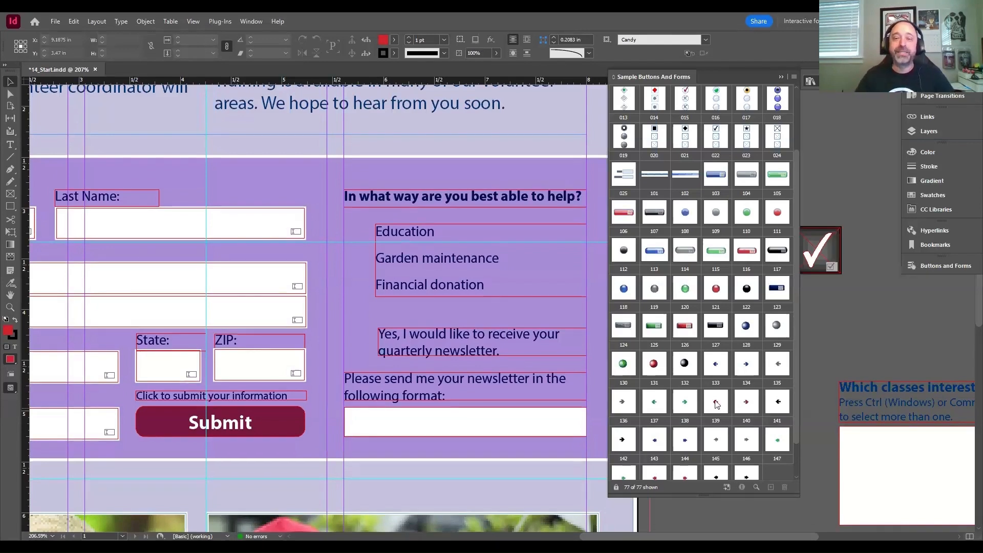
scroll(718, 402, down, 1)
scroll(721, 397, up, 3)
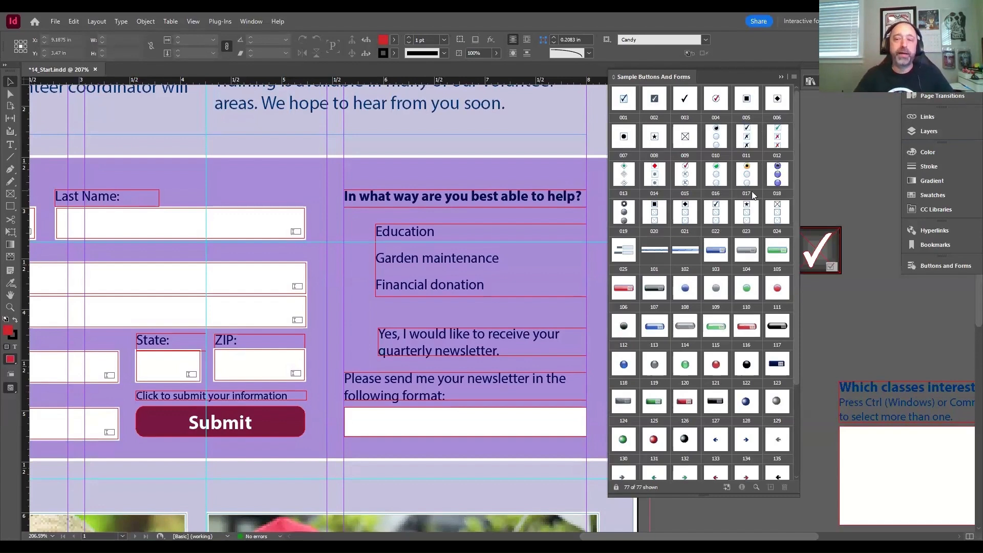
click(784, 186)
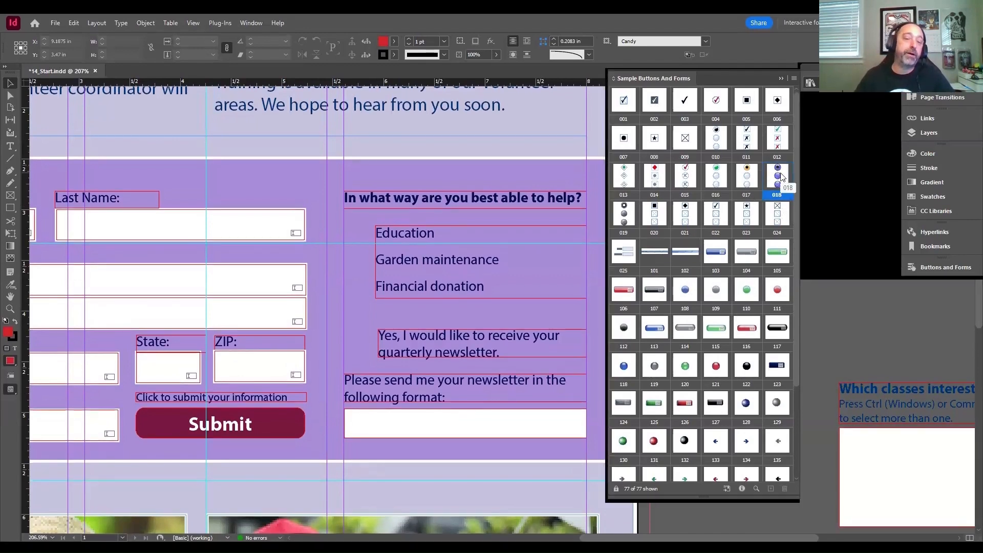
click(781, 78)
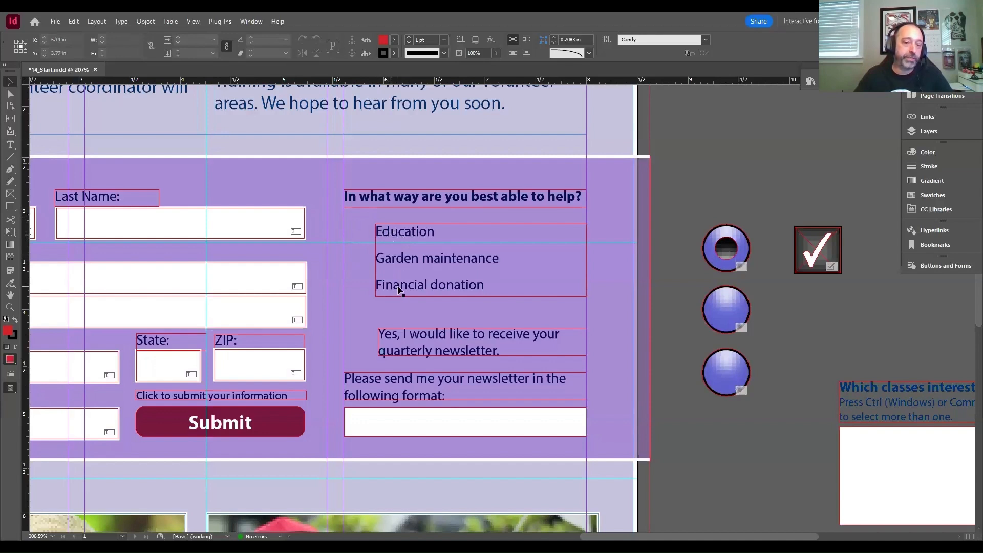
click(357, 235)
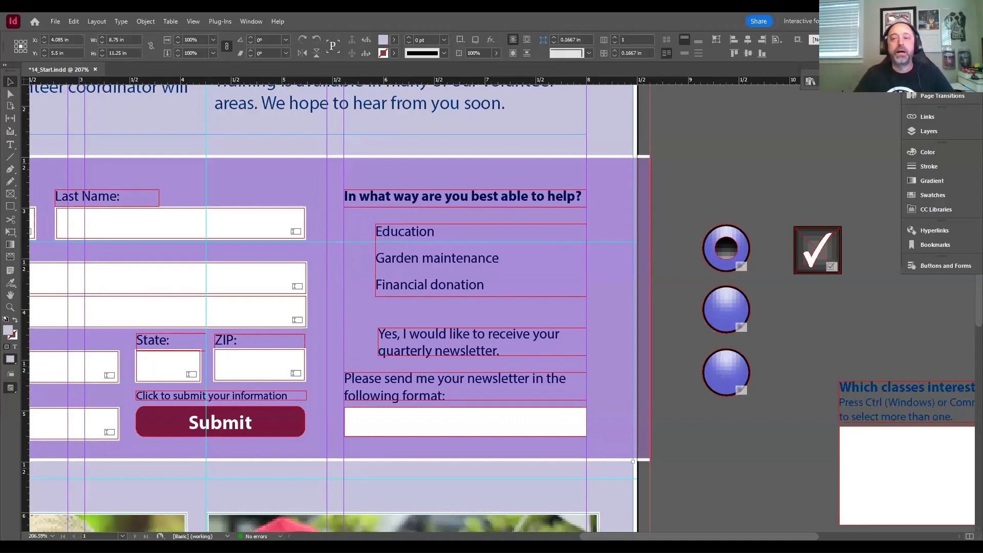
click(811, 82)
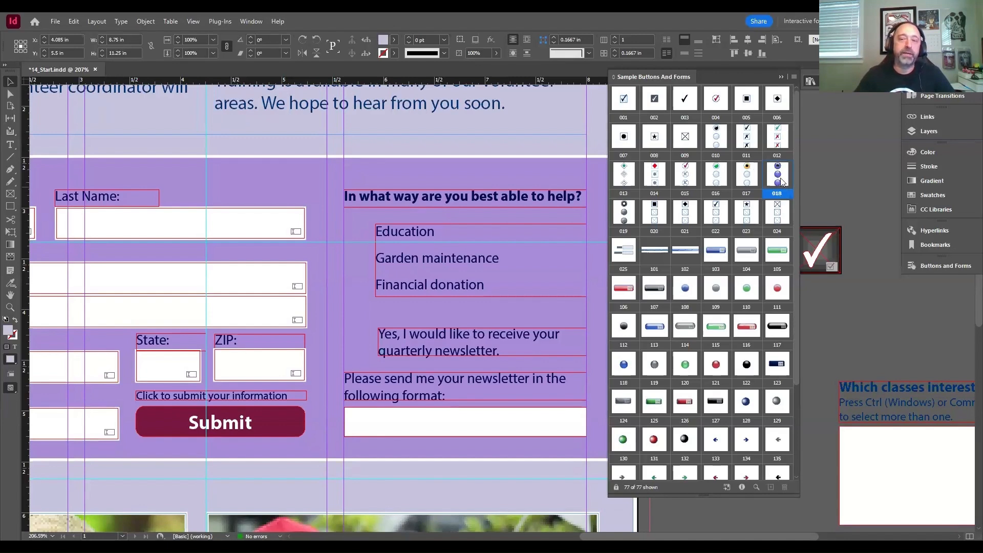
drag(779, 176, 372, 315)
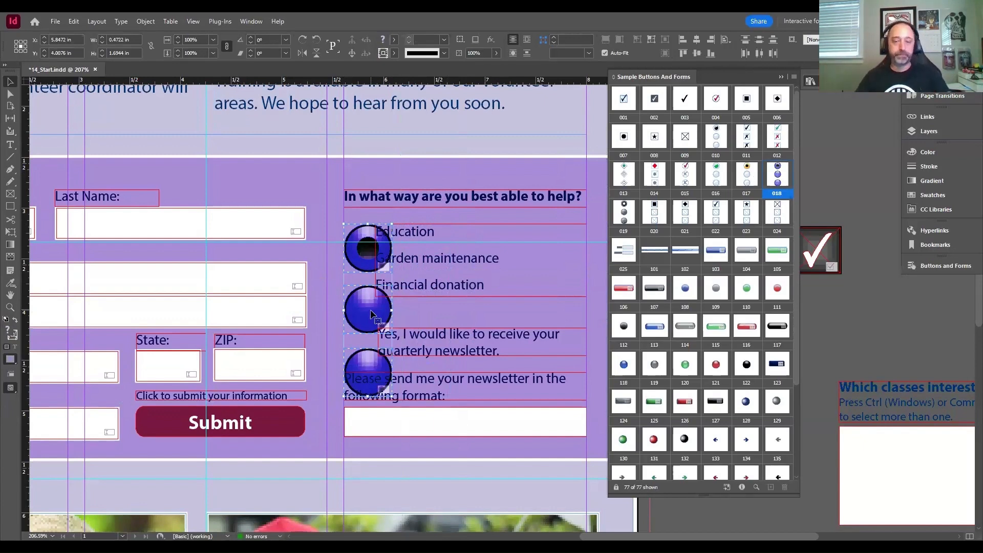
key(ctrl+z)
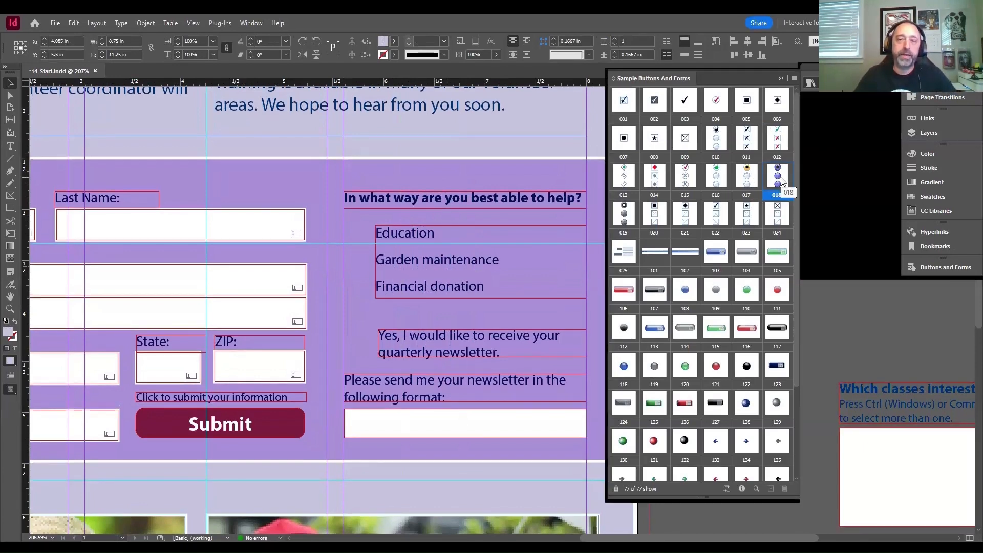
- Place radio button sample 018 beside the Education, Garden maintenance and Financial donation options, aligned with the column guide, and put away the library
drag(781, 180, 539, 234)
drag(594, 238, 368, 314)
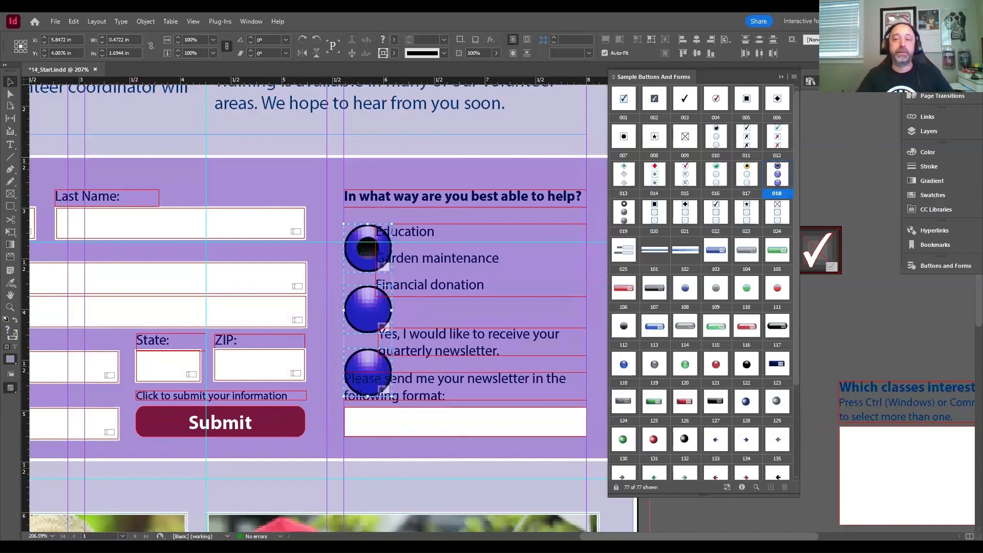
click(810, 82)
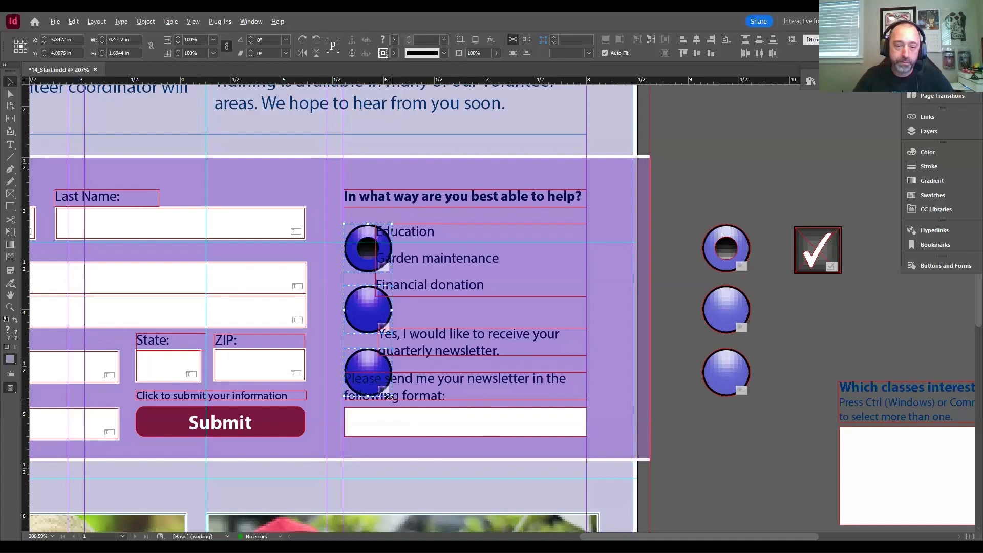
mouse_move(392, 397)
mouse_down()
mouse_move(385, 370)
mouse_move(387, 379)
mouse_up()
key(ctrl+z)
key(ctrl+z)
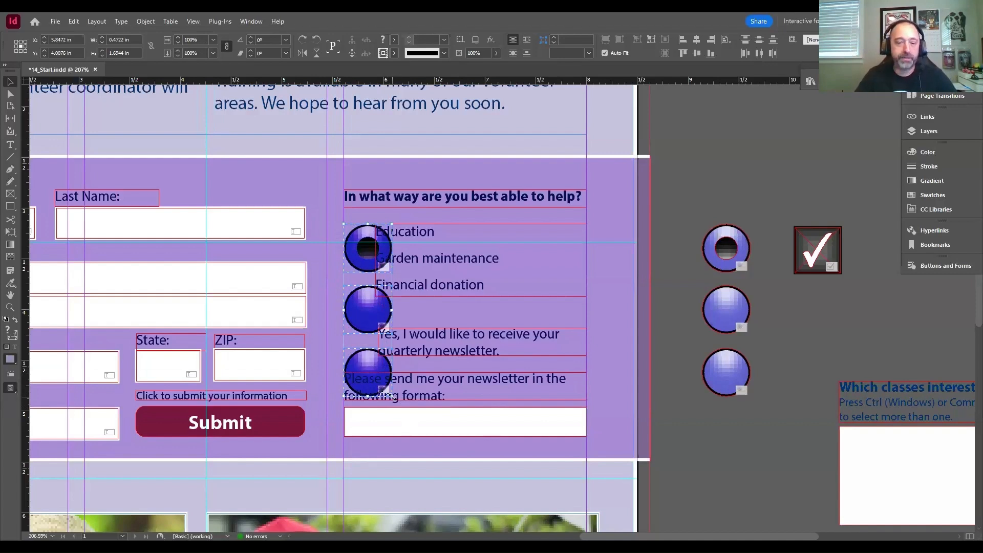
drag(392, 396, 361, 298)
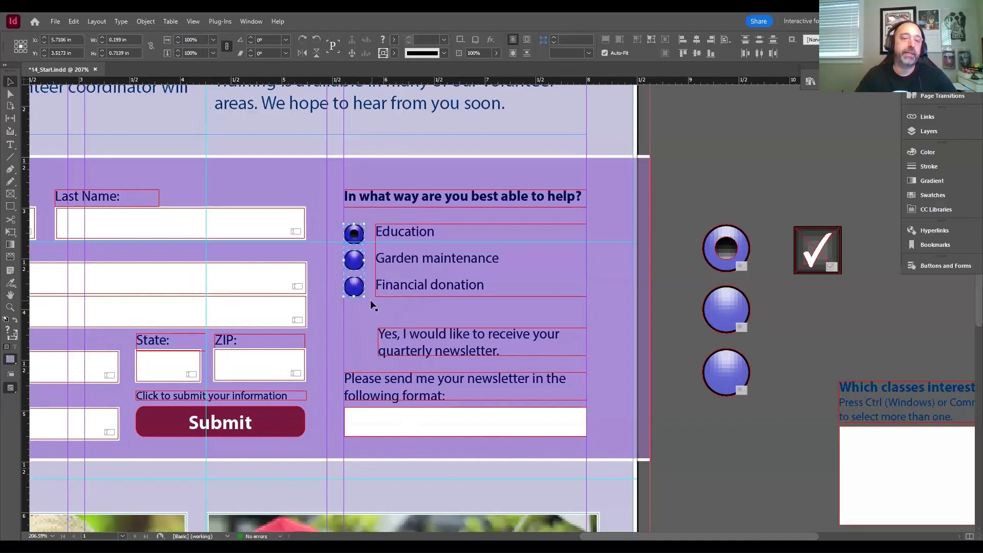
key(ctrl+z)
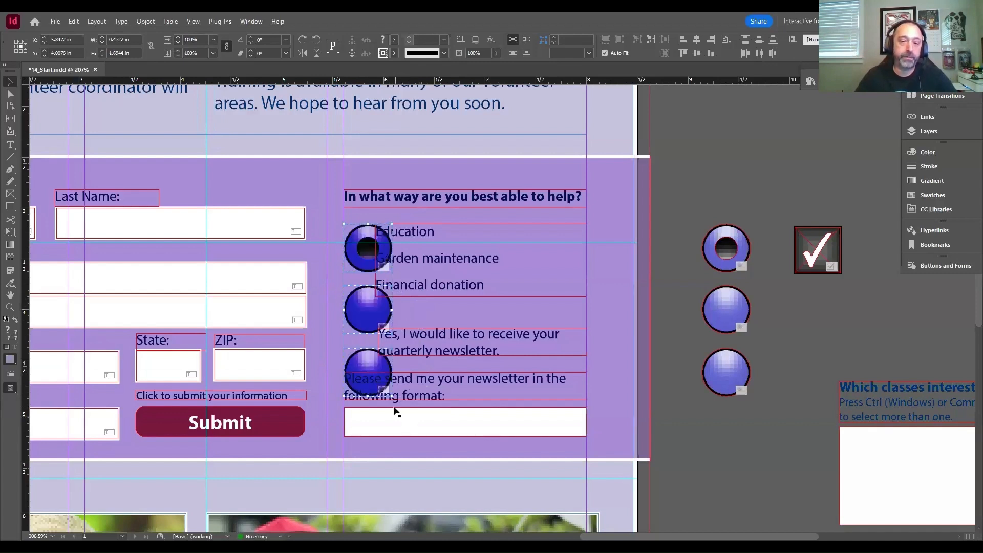
- Scale the three placed radio buttons down proportionally to about 0.2 in wide and 0.71 in high, so each lines up with its option
drag(390, 394, 354, 299)
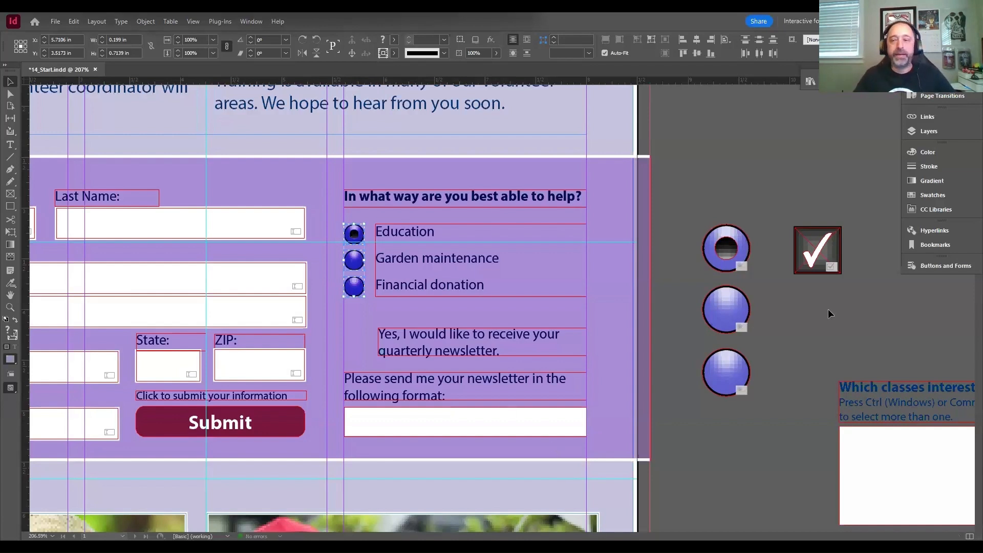
- Name the three selected radio buttons "Form of Assistance" in their form settings
click(936, 265)
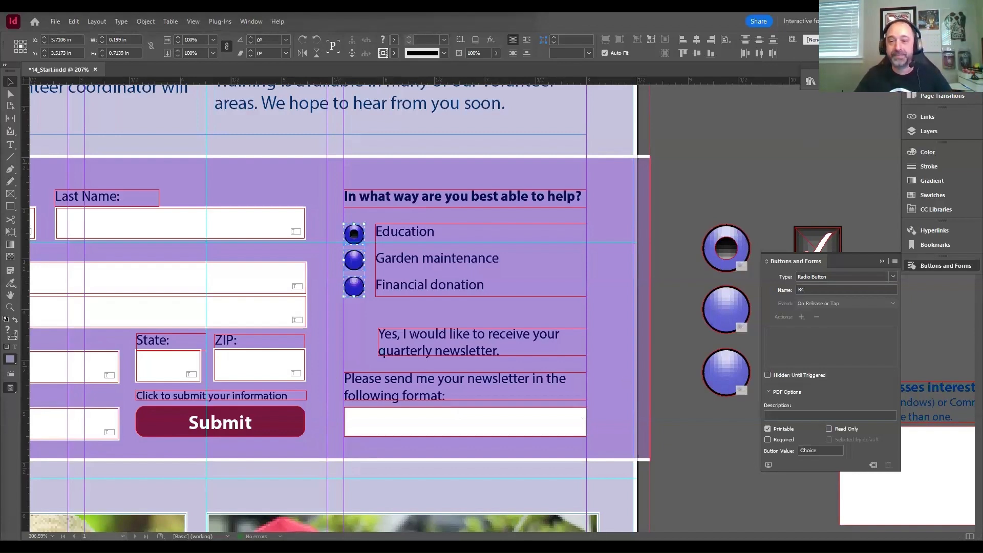
click(820, 290)
text(R)
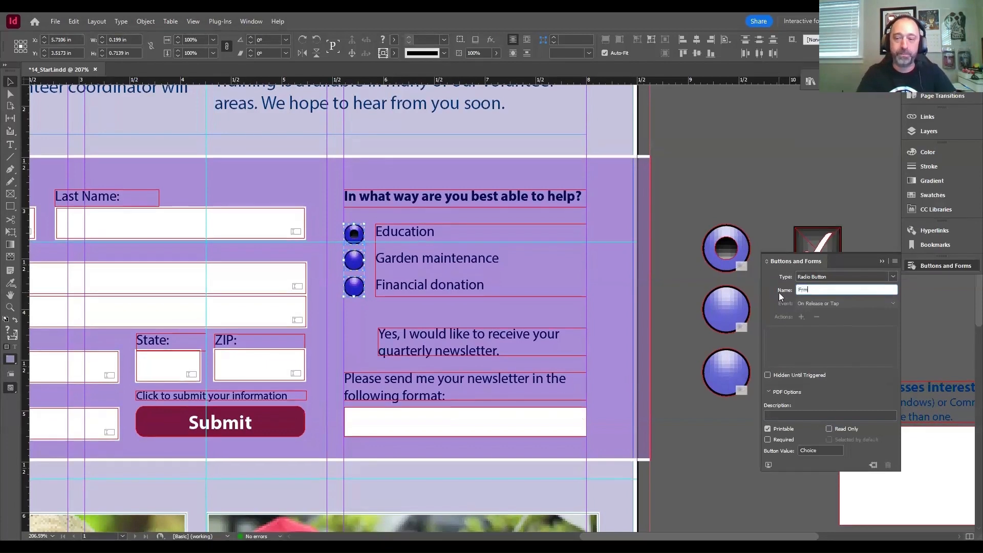
text(orm )
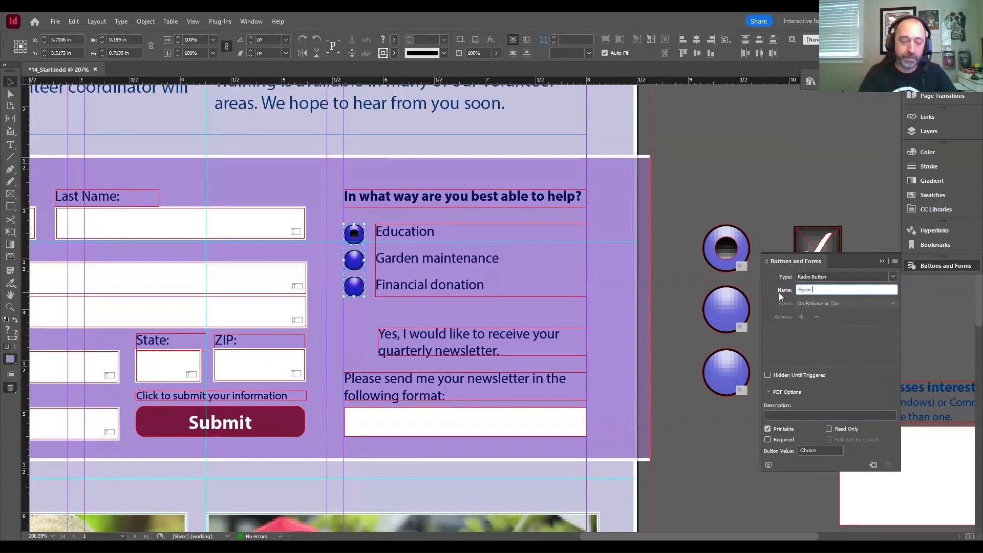
text(of Assistance)
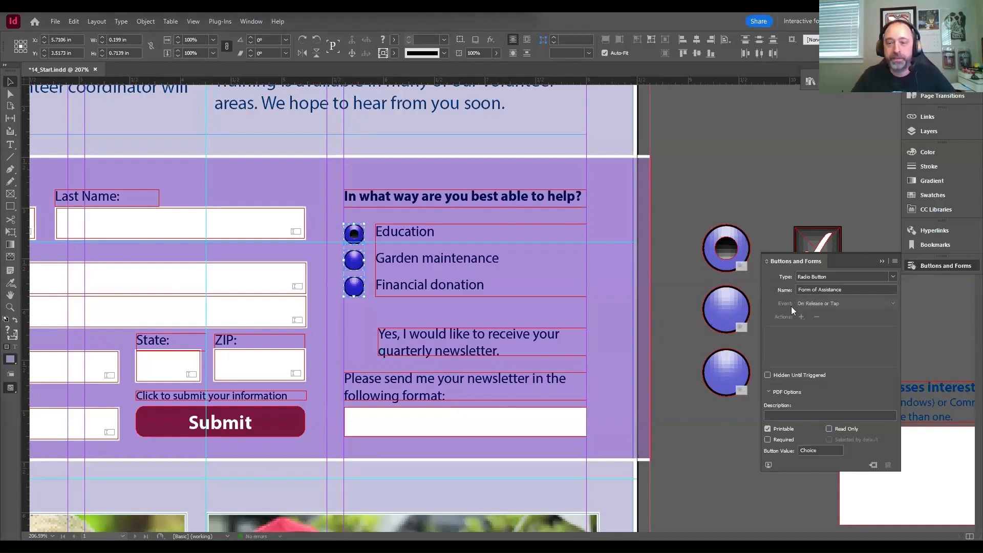
- Paste "In what way are you best able to help?" as the description of the Form of Assistance radio buttons
click(785, 415)
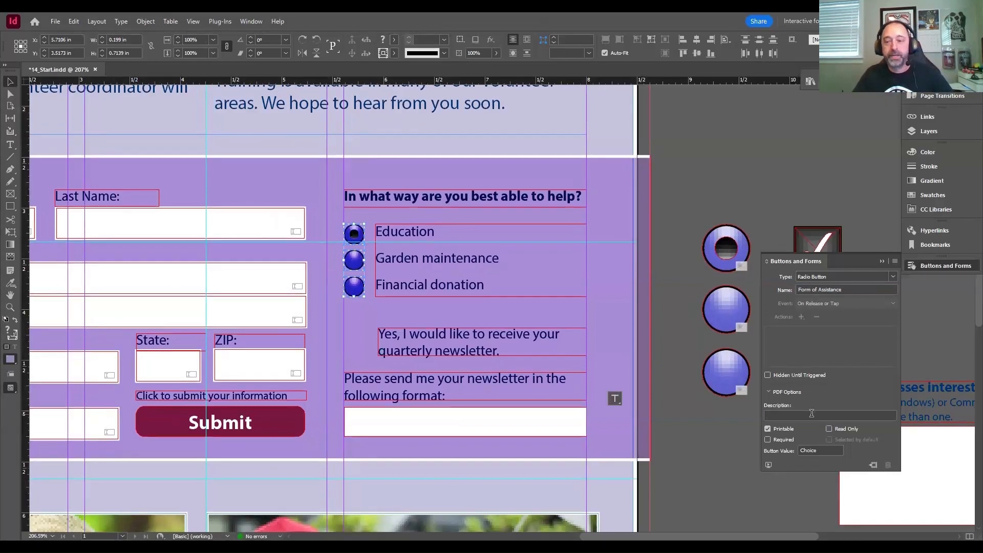
key(ctrl+v)
key(ctrl+z)
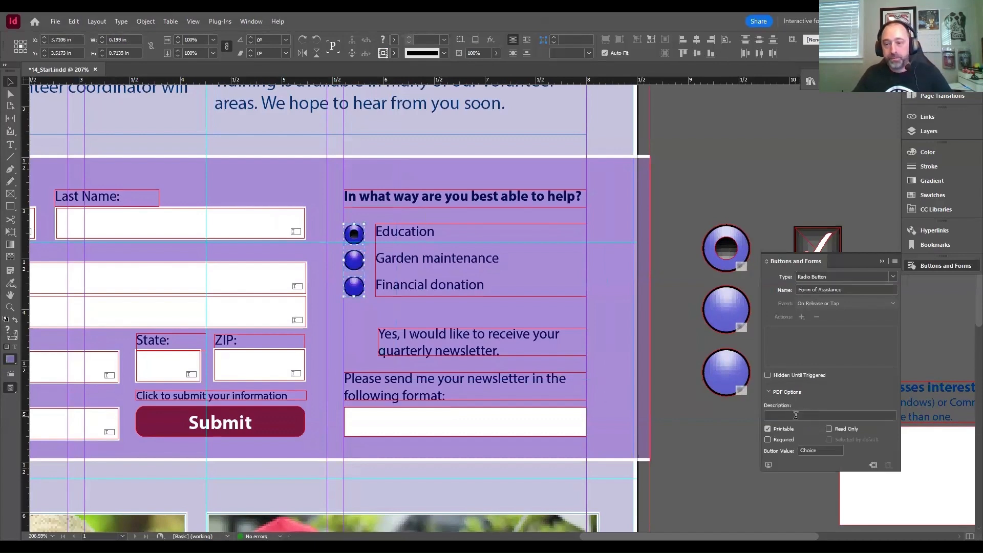
click(796, 416)
text(In what way are you best able to help?)
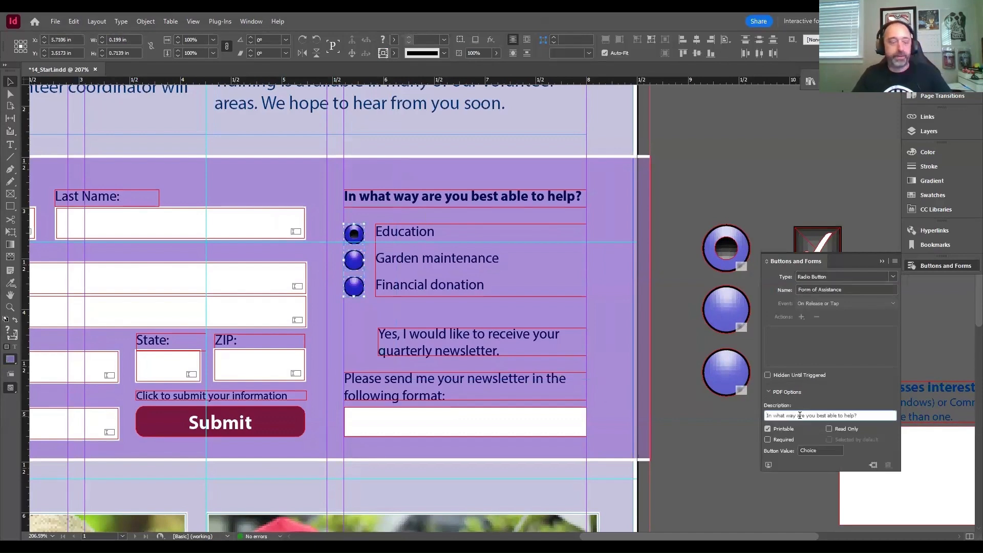
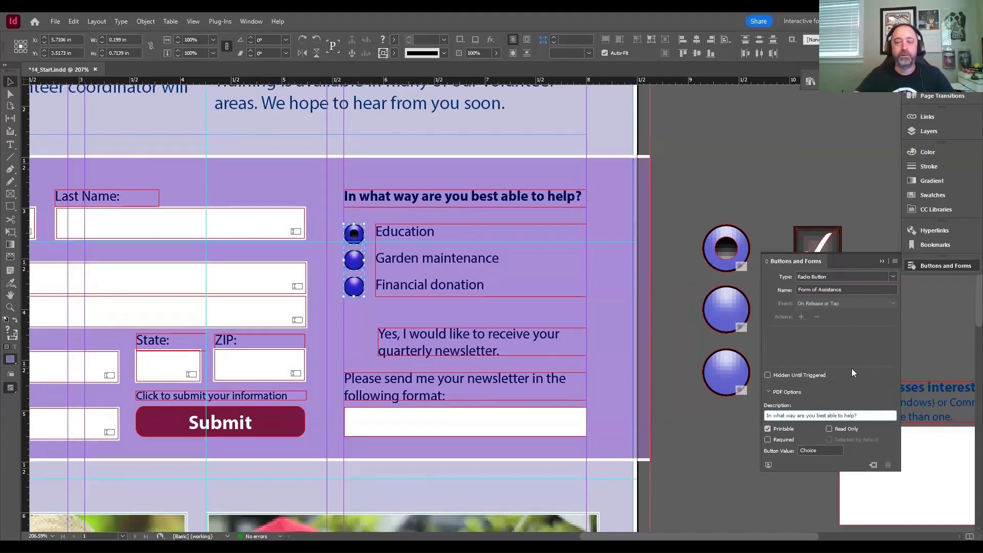
- Confirm the description of the Form of Assistance radio buttons and deselect everything
key(Return)
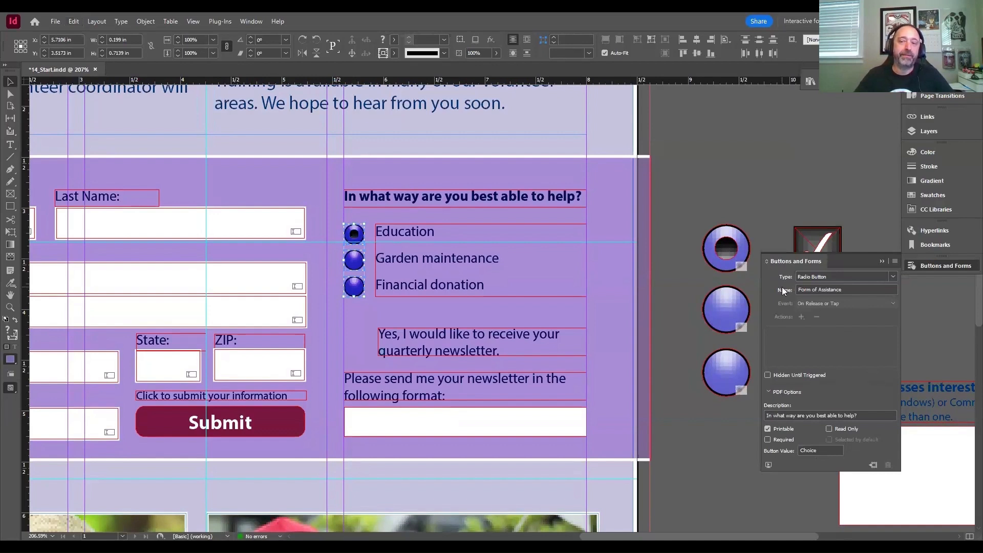
click(872, 412)
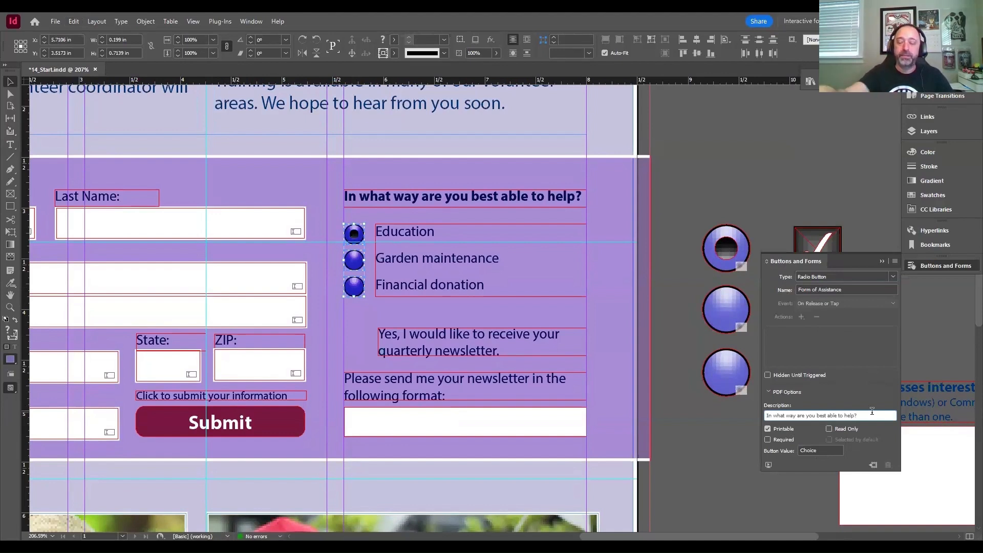
key(Return)
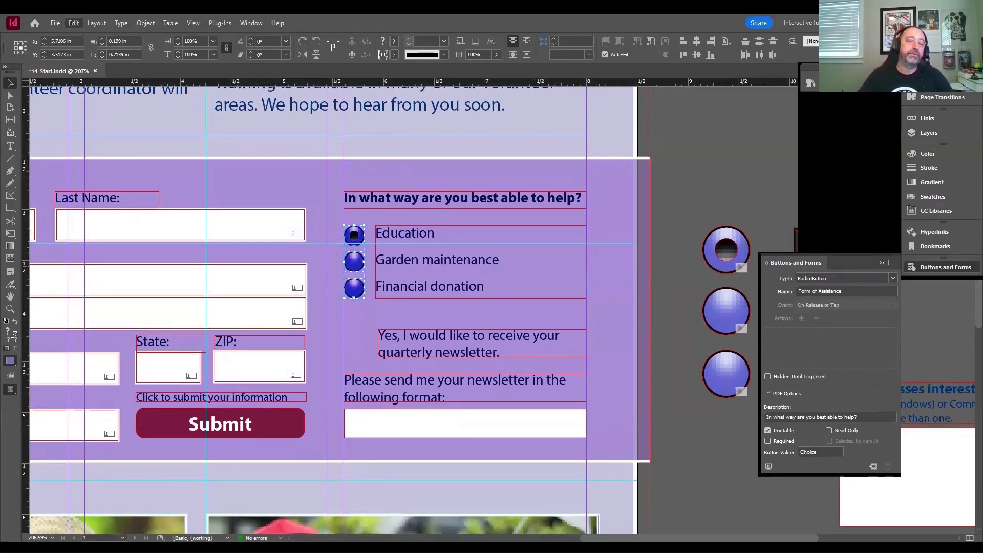
click(73, 23)
click(109, 194)
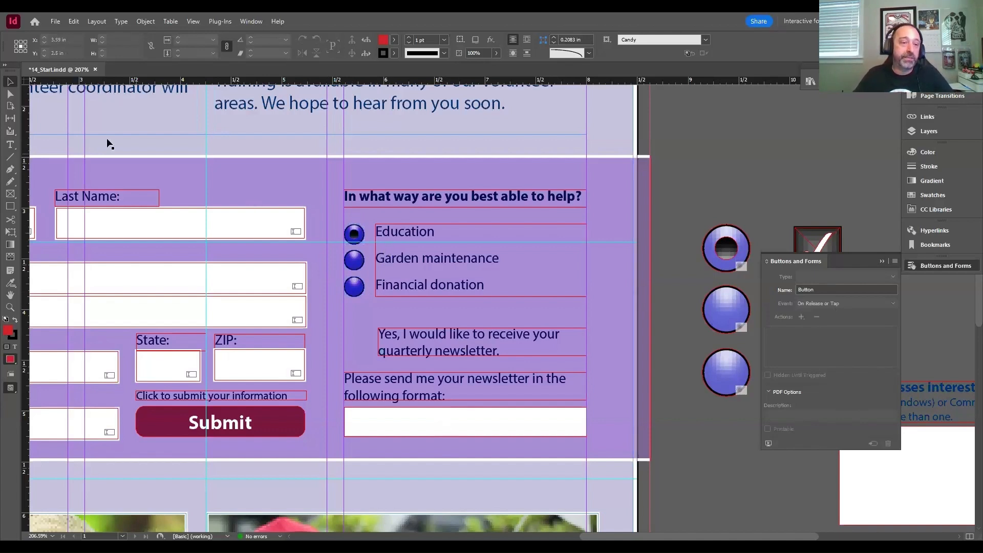
- Switch the radio button beside Education to its Normal Off appearance and set its button value to "Education"
click(355, 237)
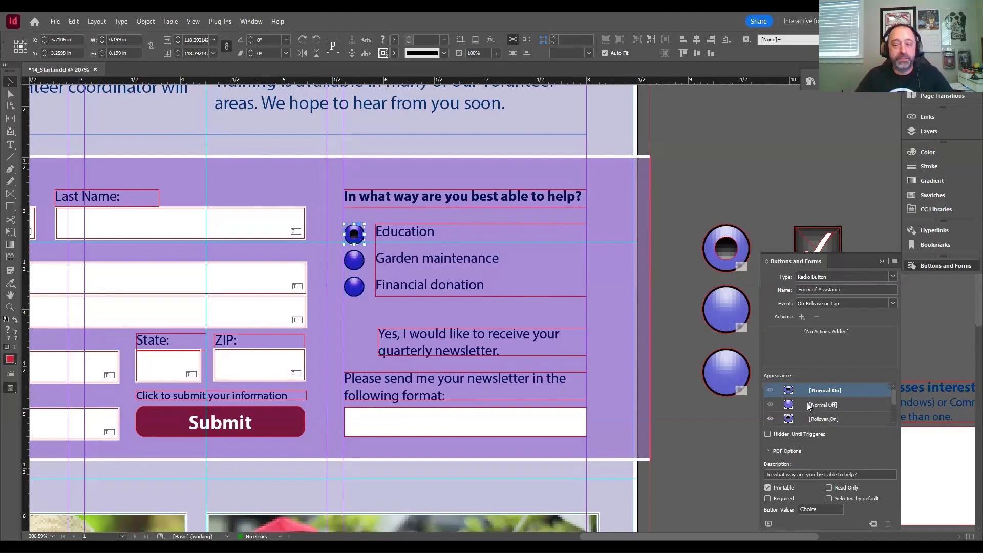
click(810, 406)
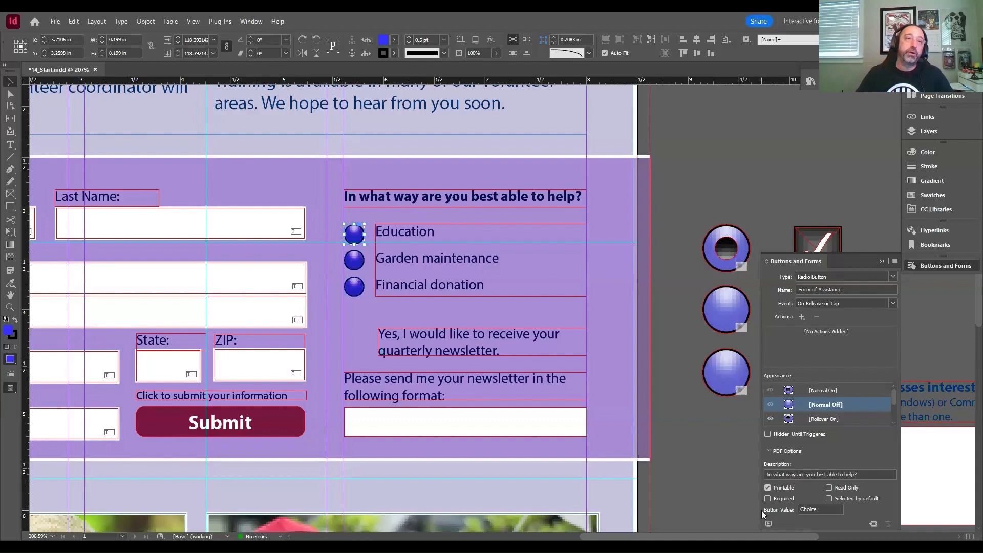
click(824, 509)
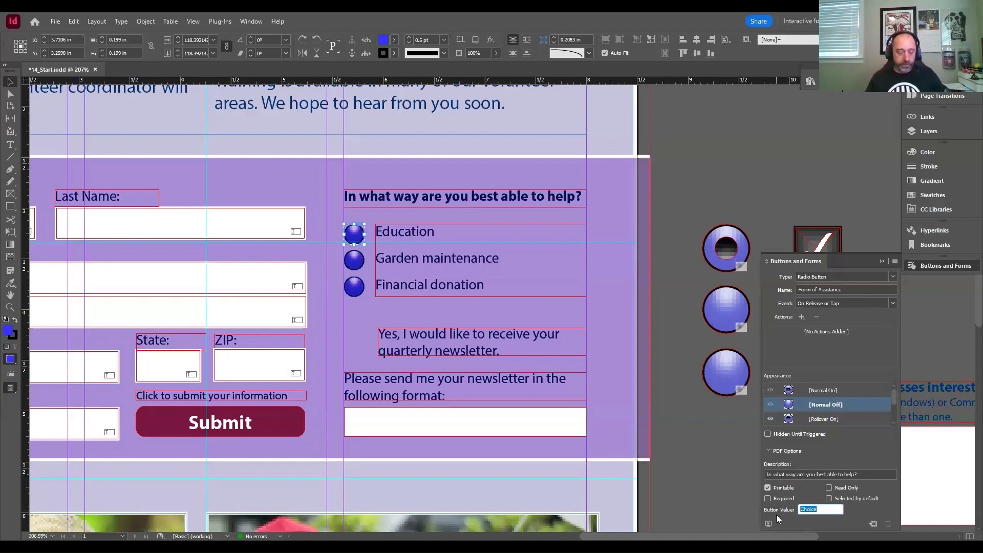
text(Education)
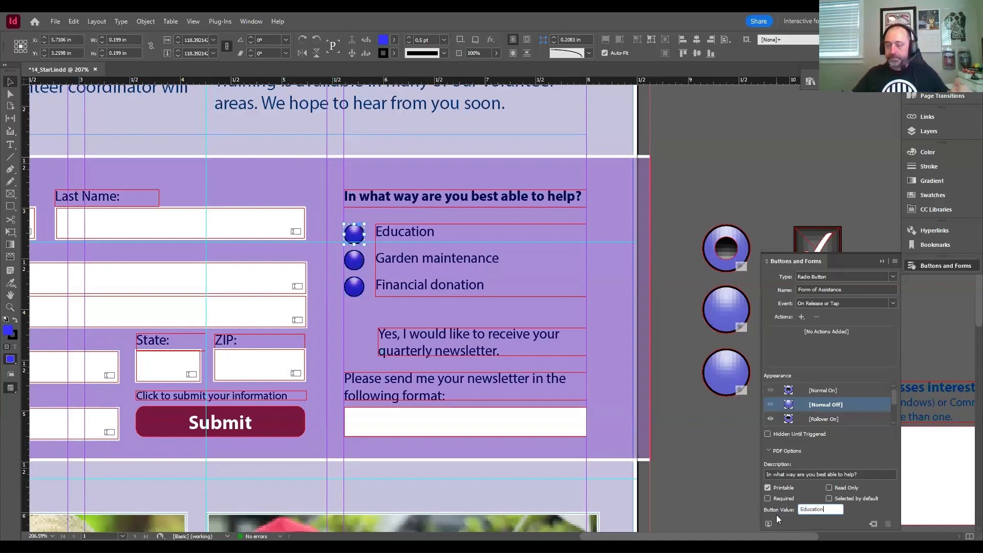
key(Return)
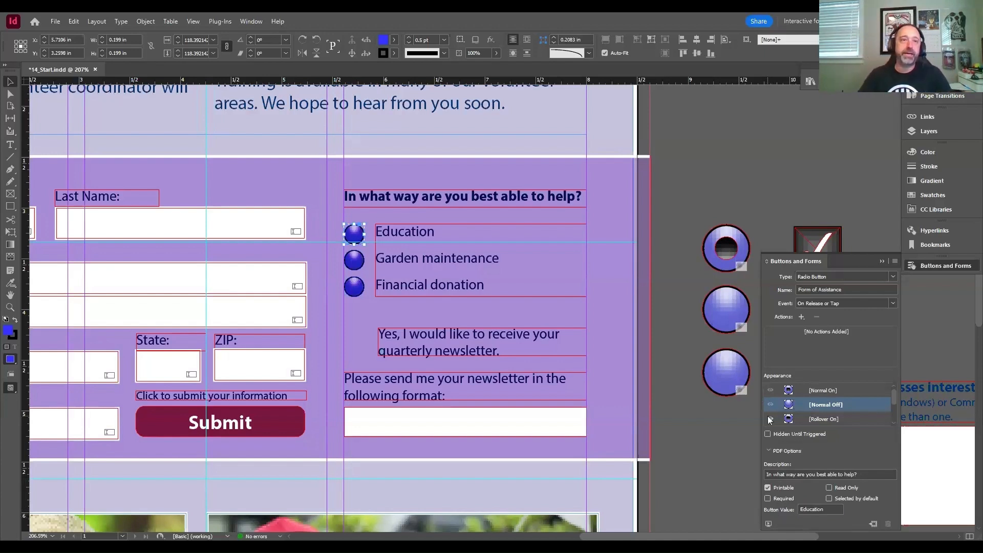
- Set the button value of the radio button beside Garden maintenance to "Garden Maintenance"
click(358, 263)
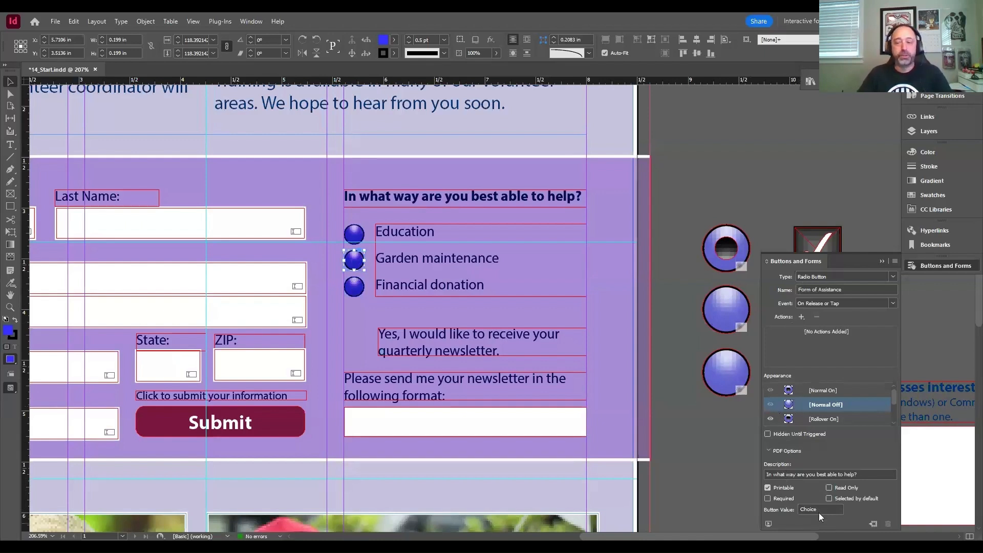
drag(819, 510, 777, 512)
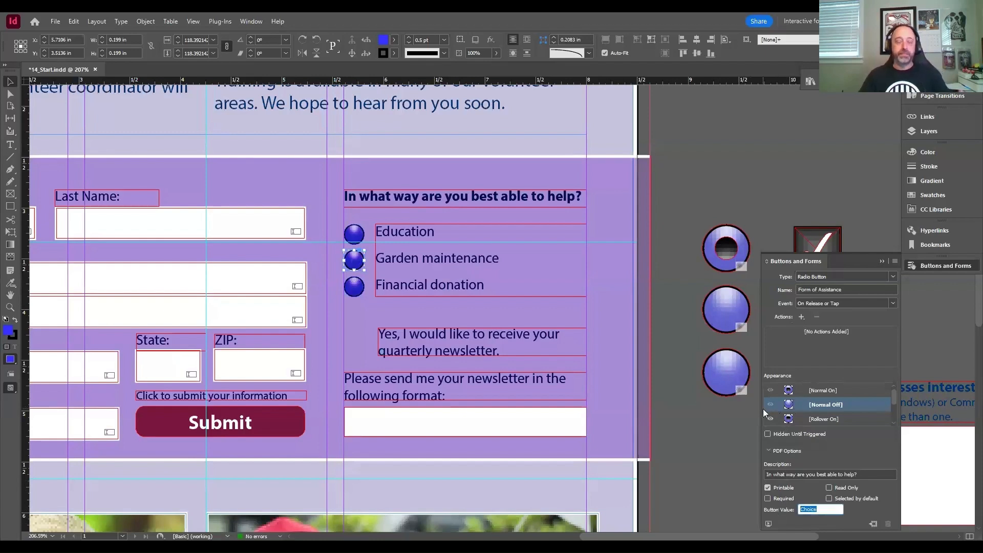
text(Garden)
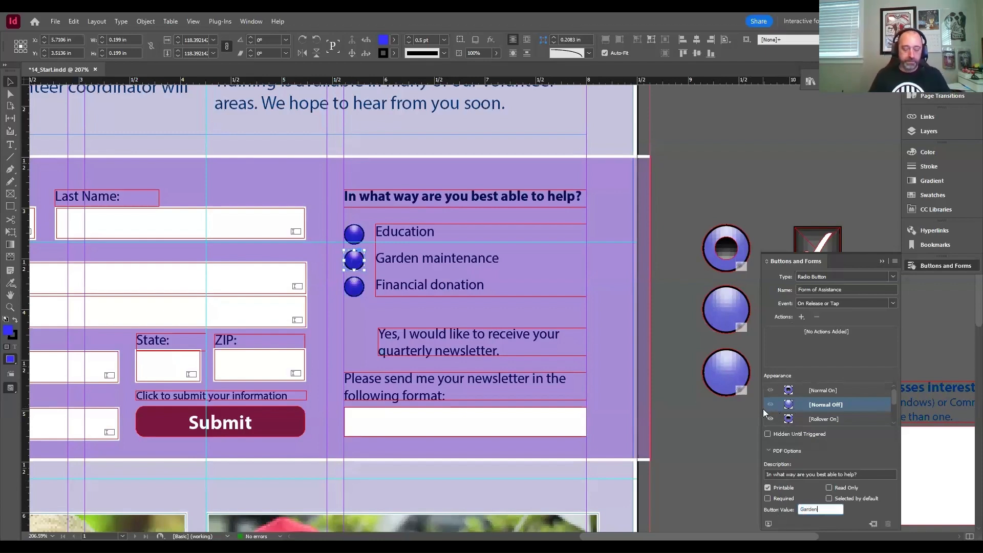
text( Main)
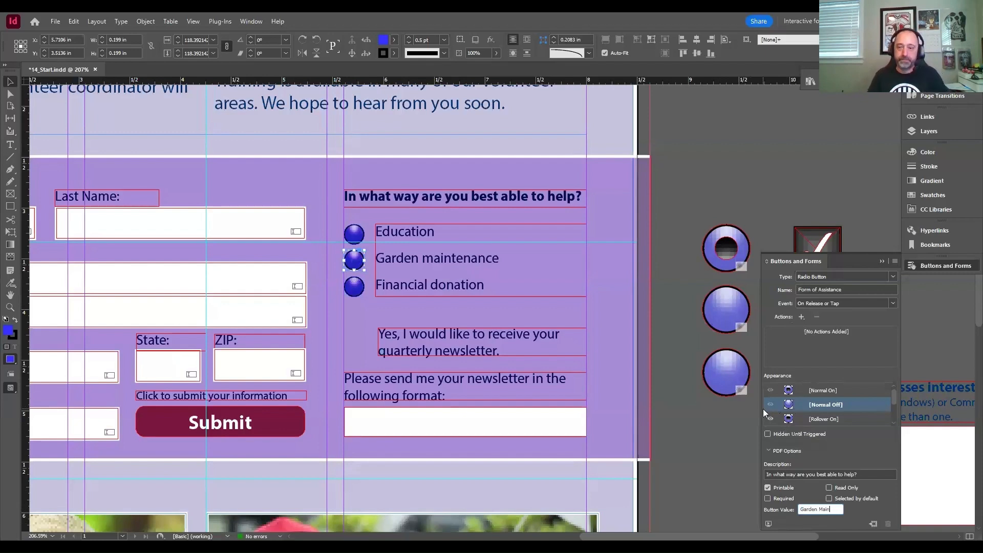
text(t)
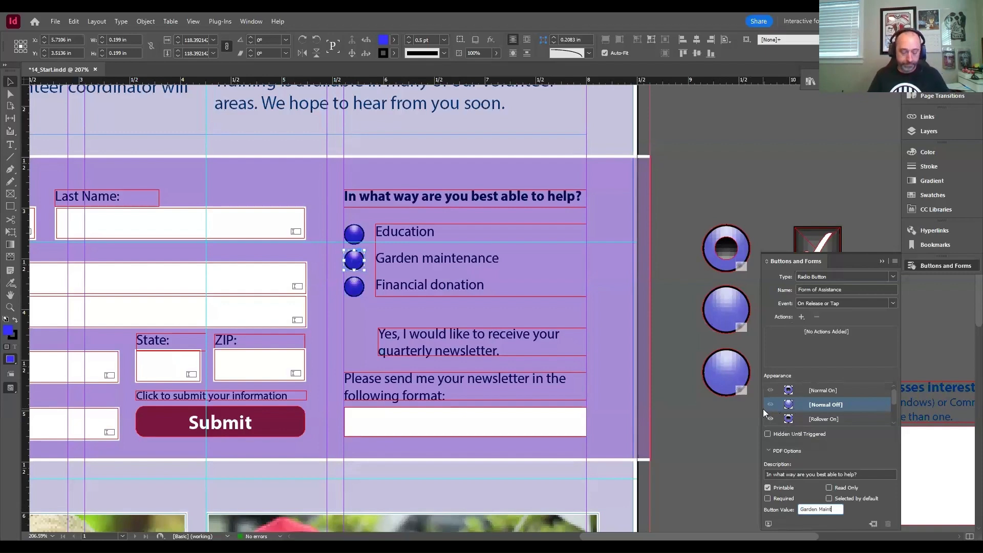
text(enance)
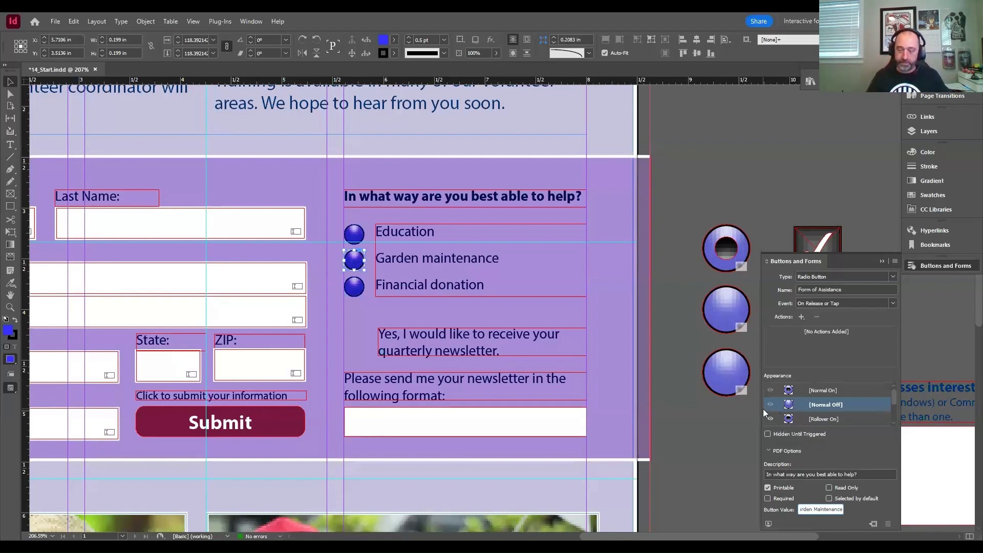
key(Return)
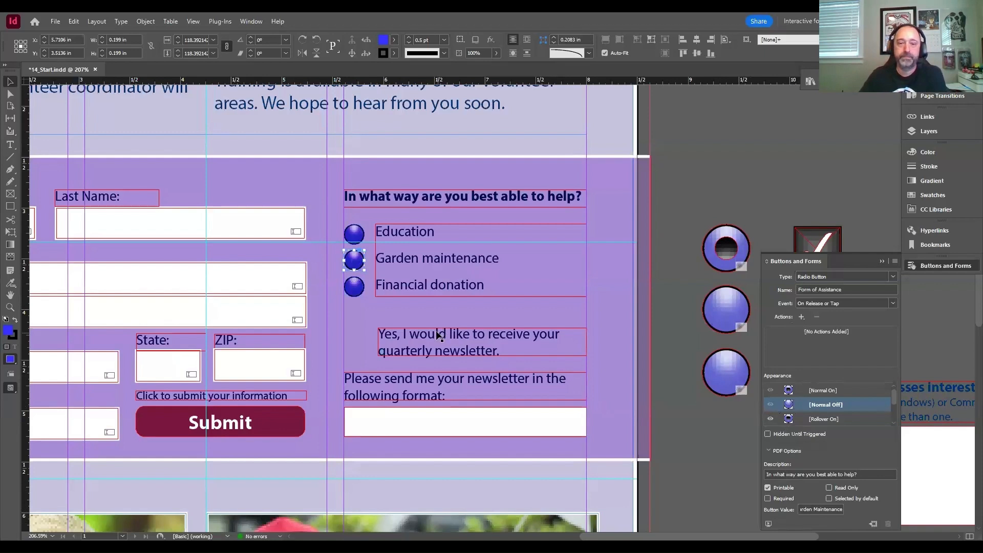
- Set the button value of the radio button beside Financial donation to "Financial donation" and deselect it
click(356, 290)
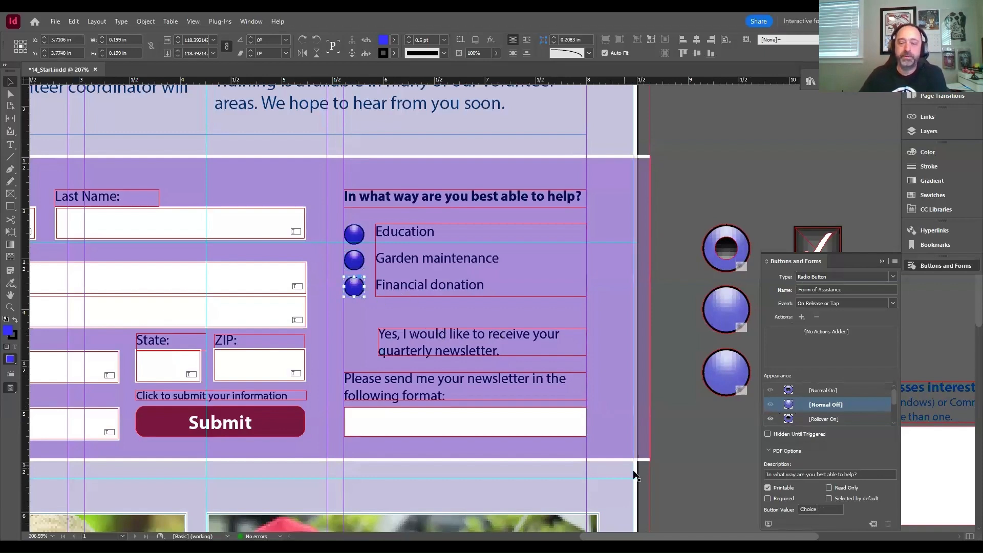
click(822, 510)
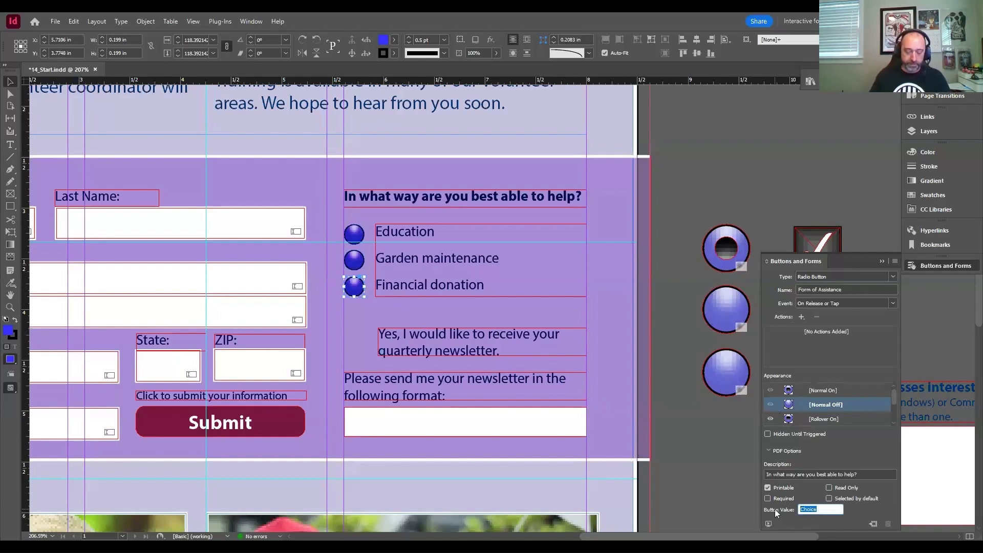
text(Financial )
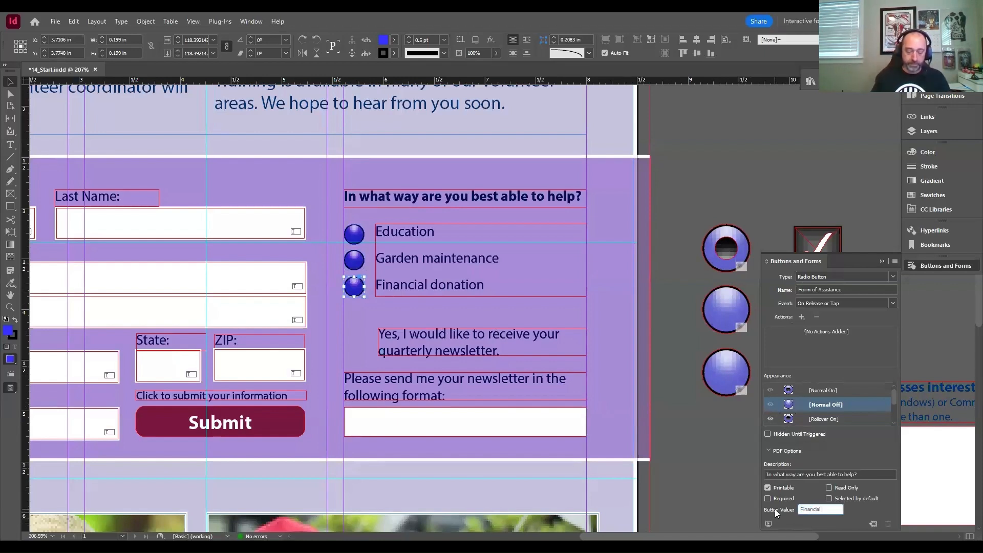
text(donation)
key(Return)
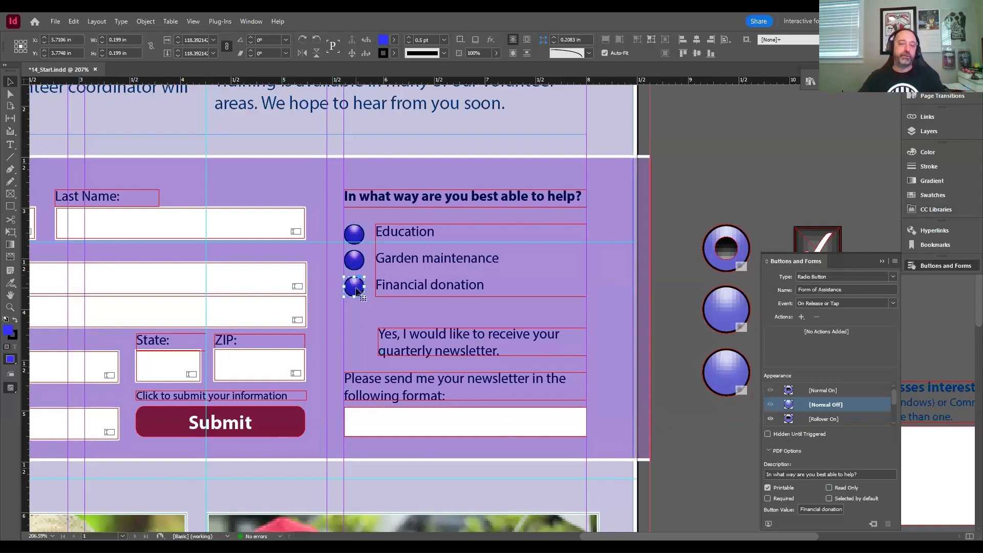
click(656, 204)
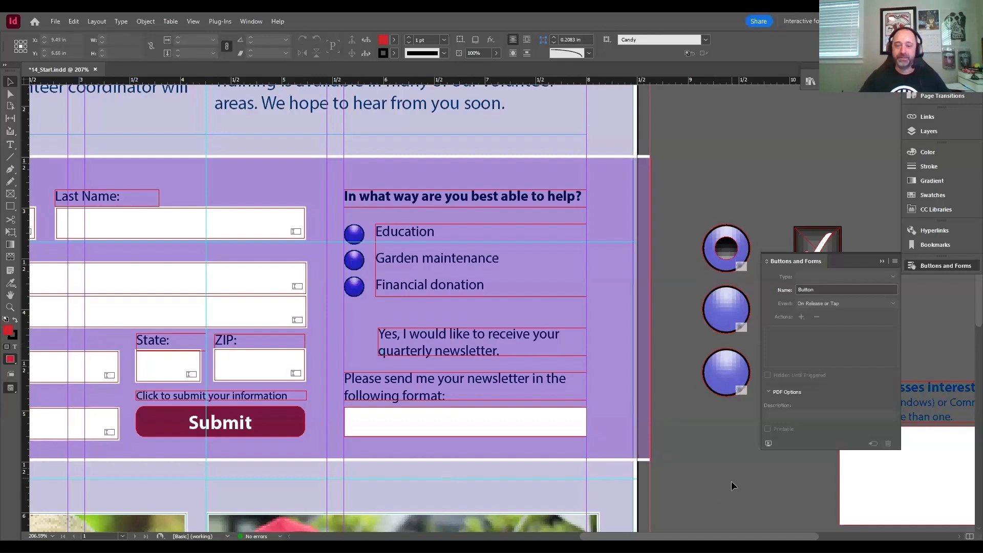
- Place check box sample 002 from the Sample Buttons And Forms library beside the quarterly newsletter text, and put away the library
click(392, 547)
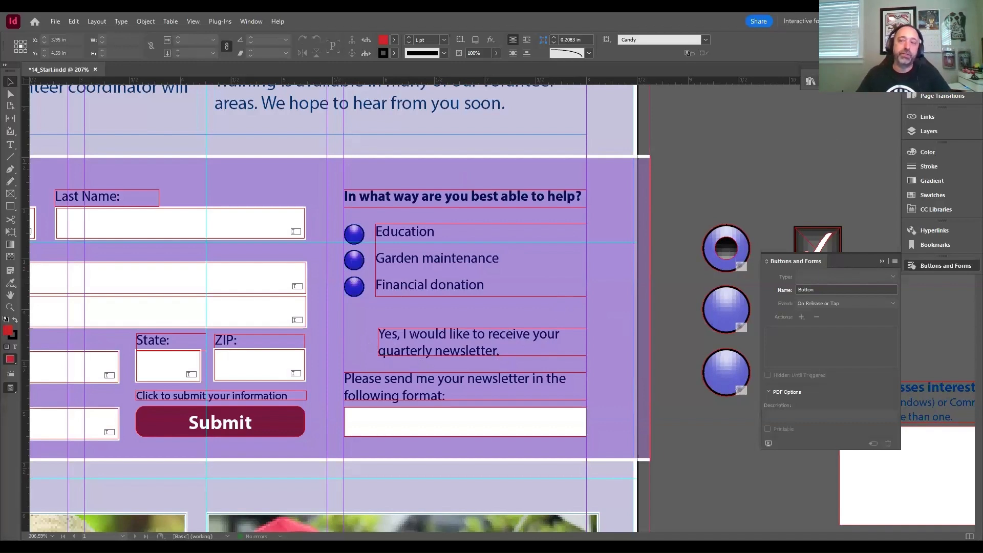
click(811, 81)
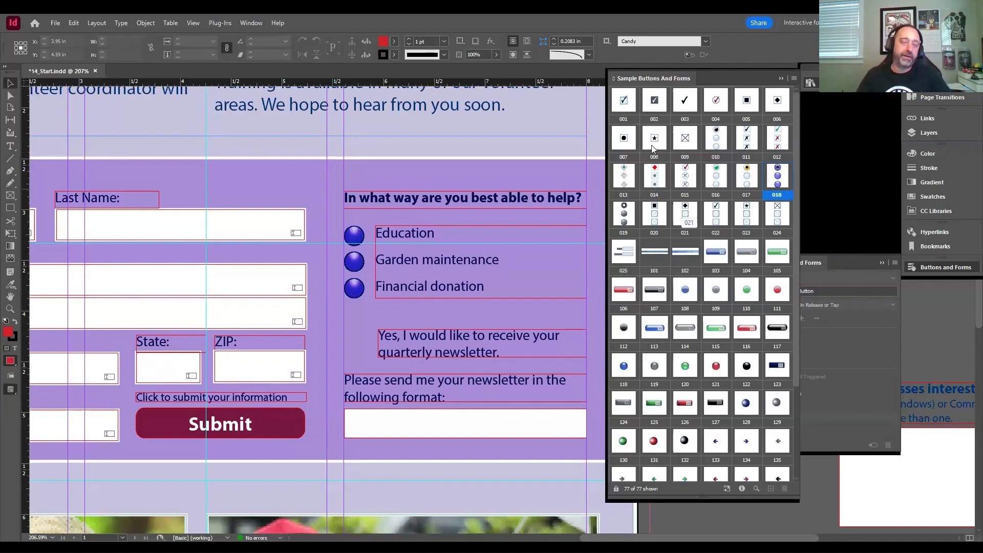
click(655, 103)
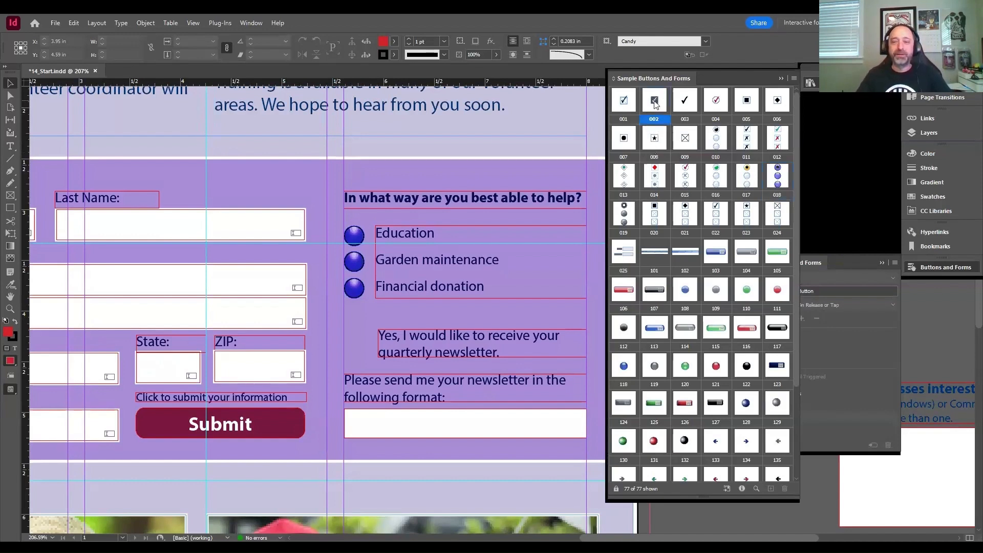
drag(655, 104, 369, 354)
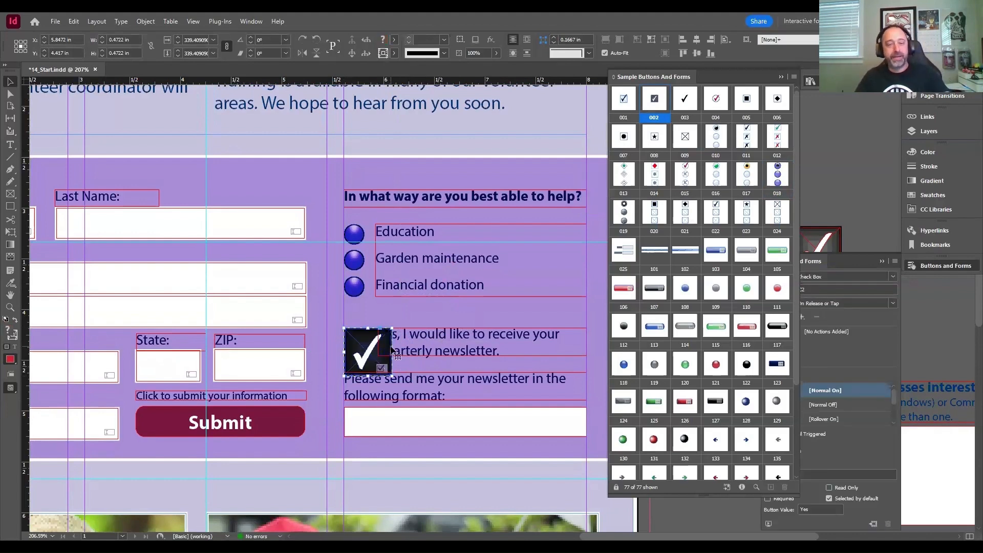
key(Delete)
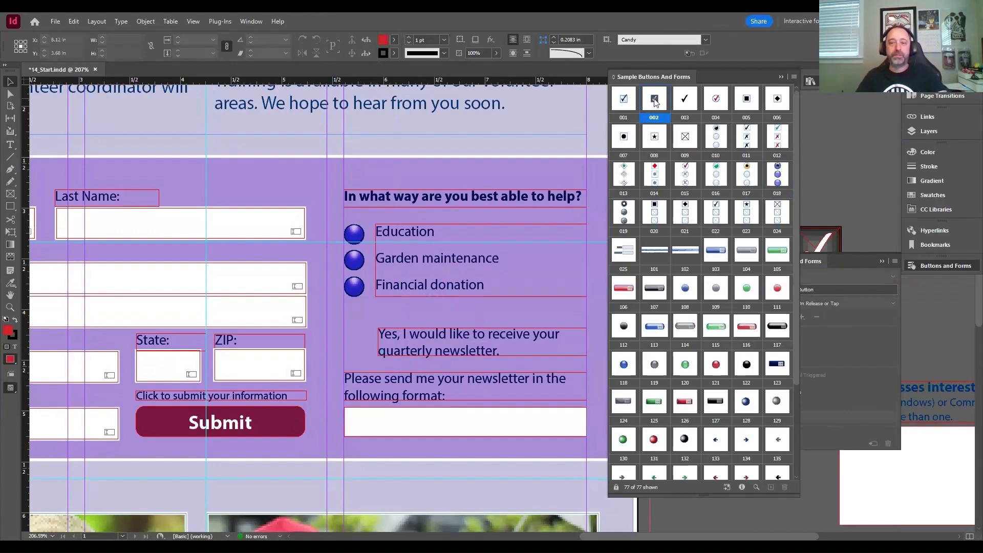
drag(654, 102, 371, 351)
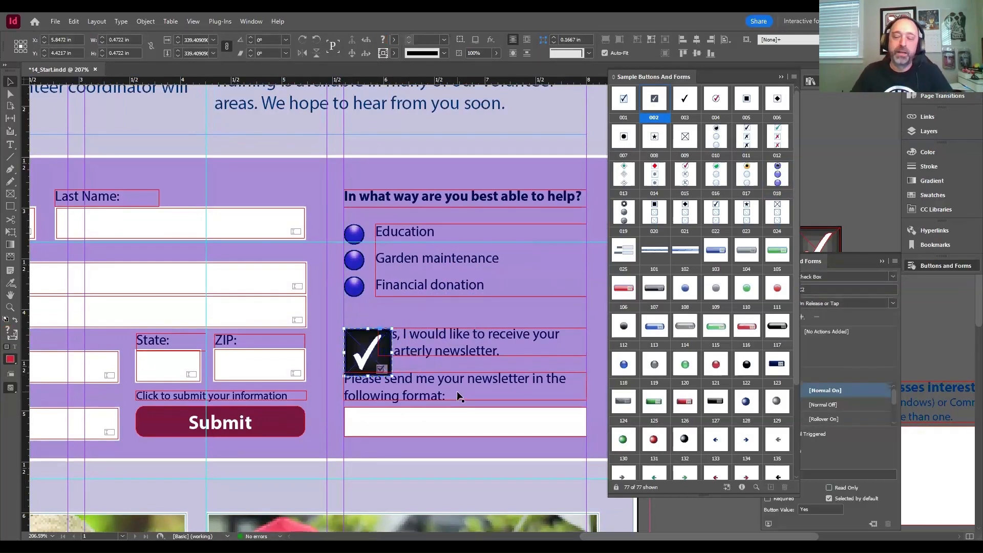
click(782, 77)
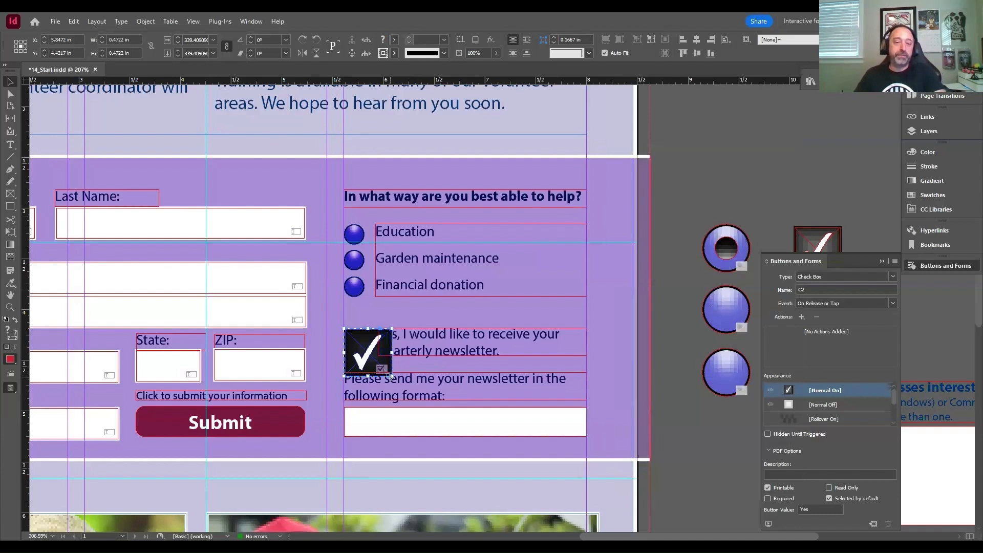
drag(390, 377, 372, 357)
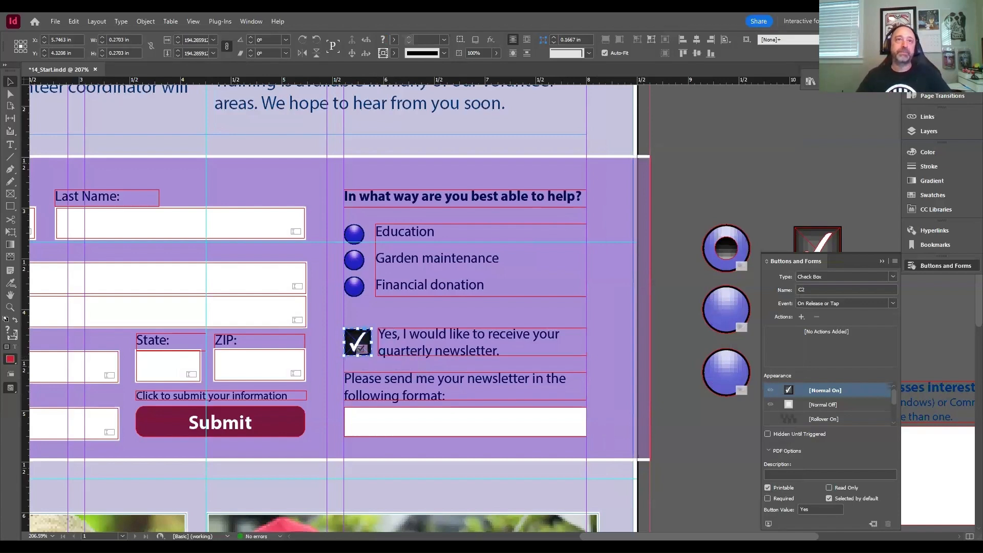
click(729, 139)
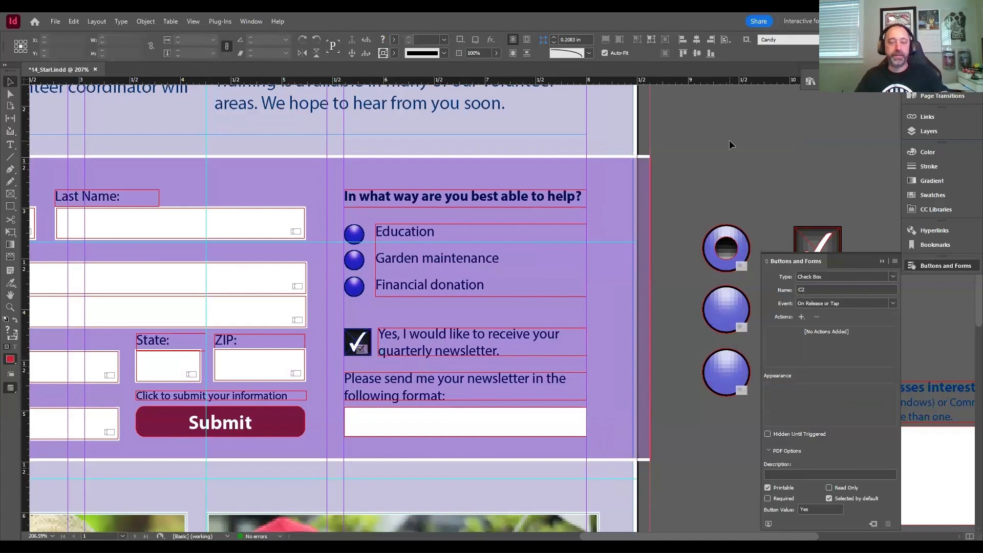
key(ctrl+z)
- Scale the newsletter check box down proportionally to about 0.27 in square, so it fits beside the quarterly newsletter text
click(363, 370)
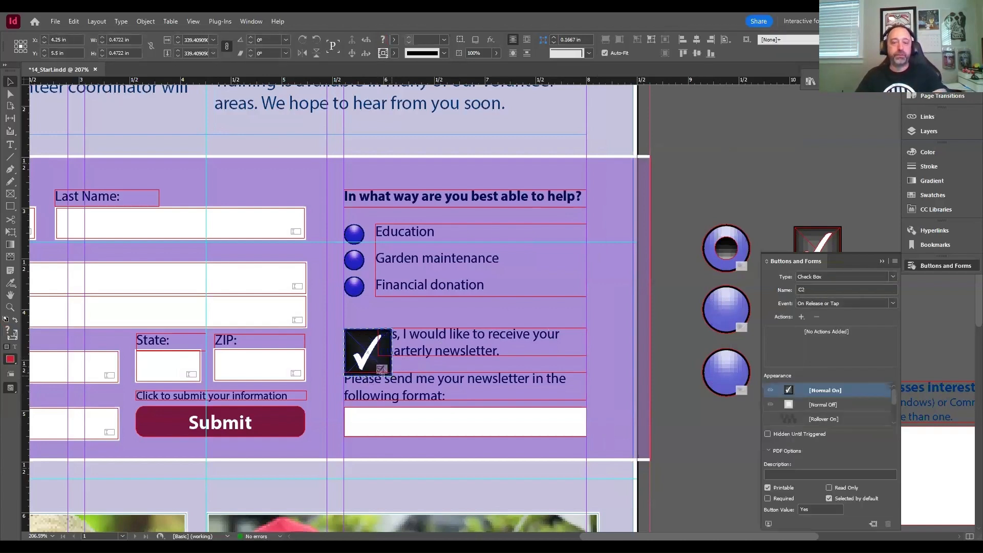
drag(390, 373, 361, 356)
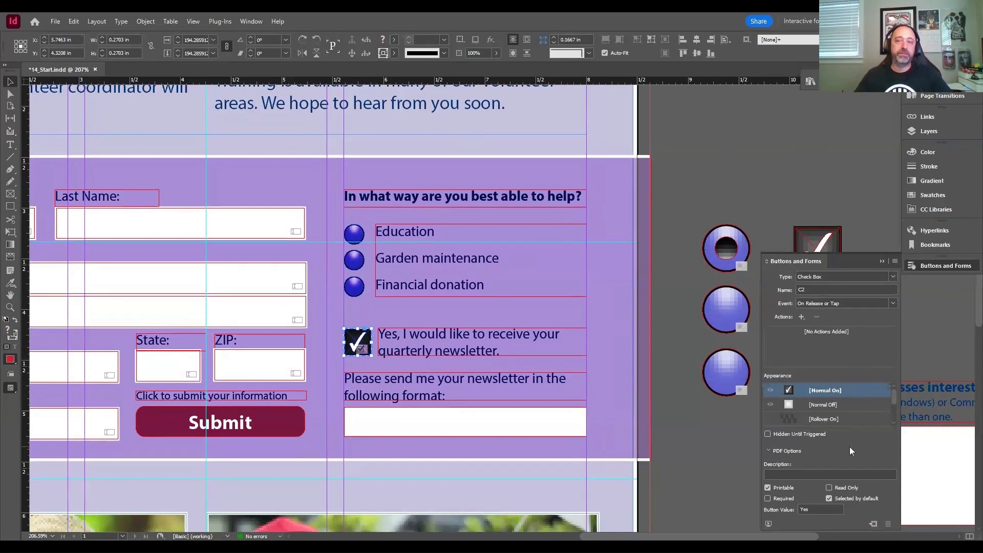
- Name the newsletter check box "Recieve Newsletter" in its form settings
click(788, 290)
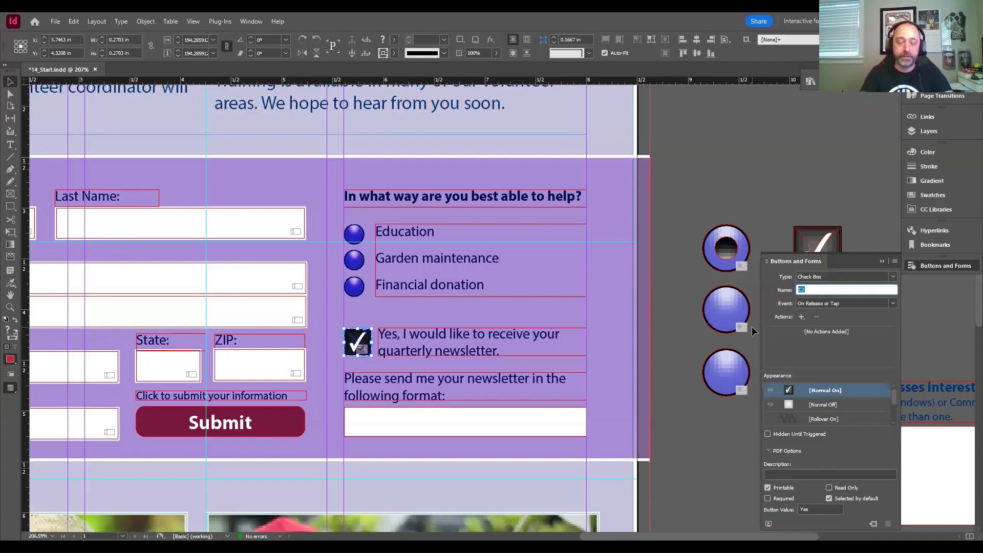
text(Reciev)
text(e New)
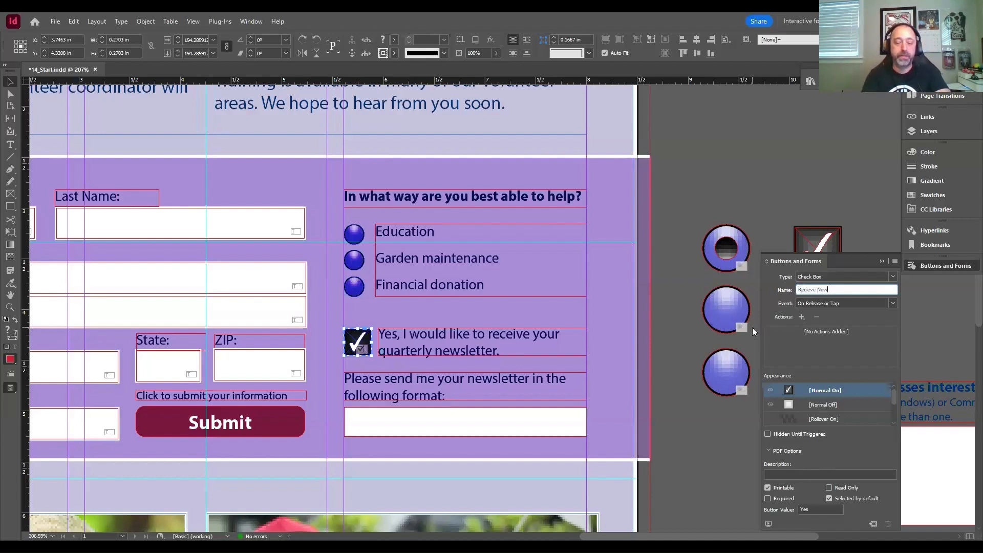
text(sletter)
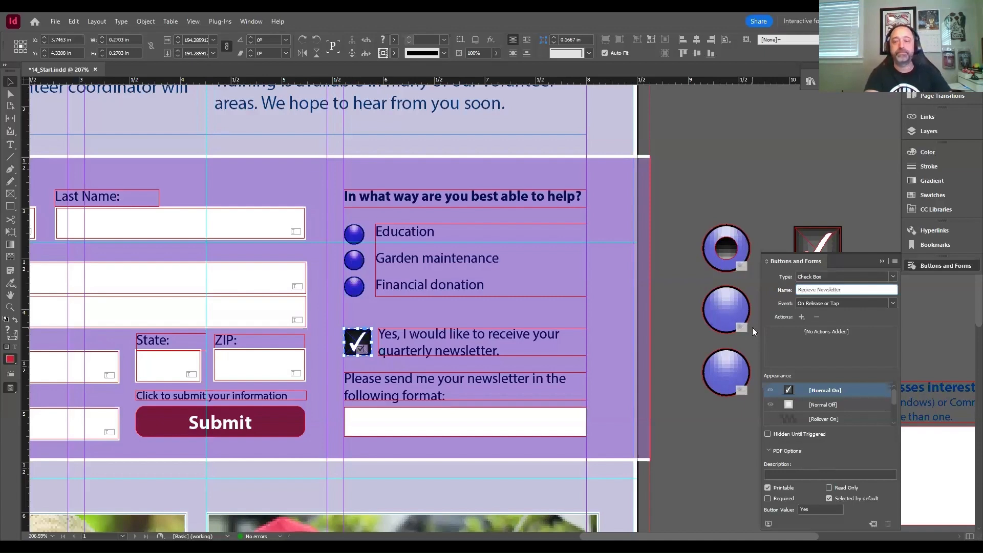
- Show the newsletter check box's Normal Off appearance and set its description to "Click here if you'd like to recieve out newsletter."
key(Return)
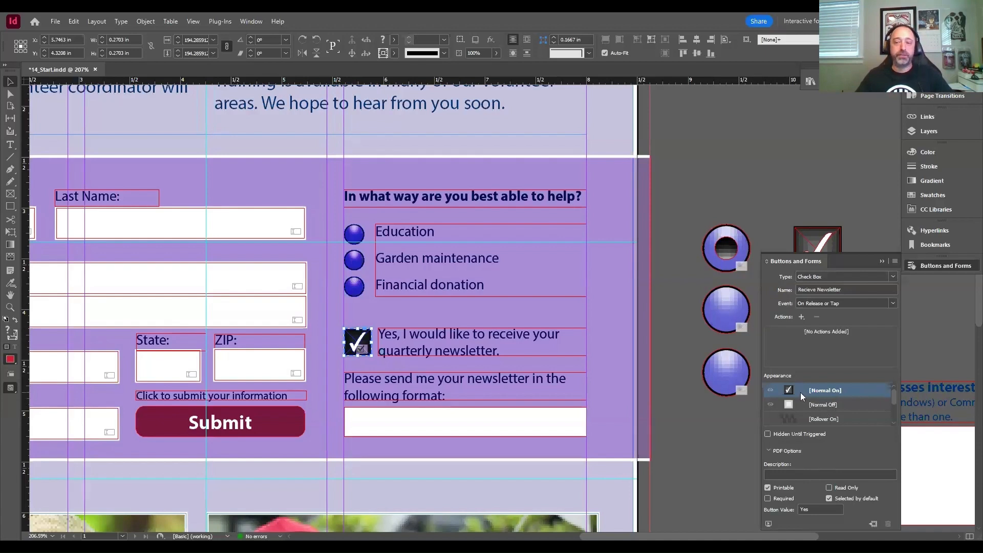
click(816, 404)
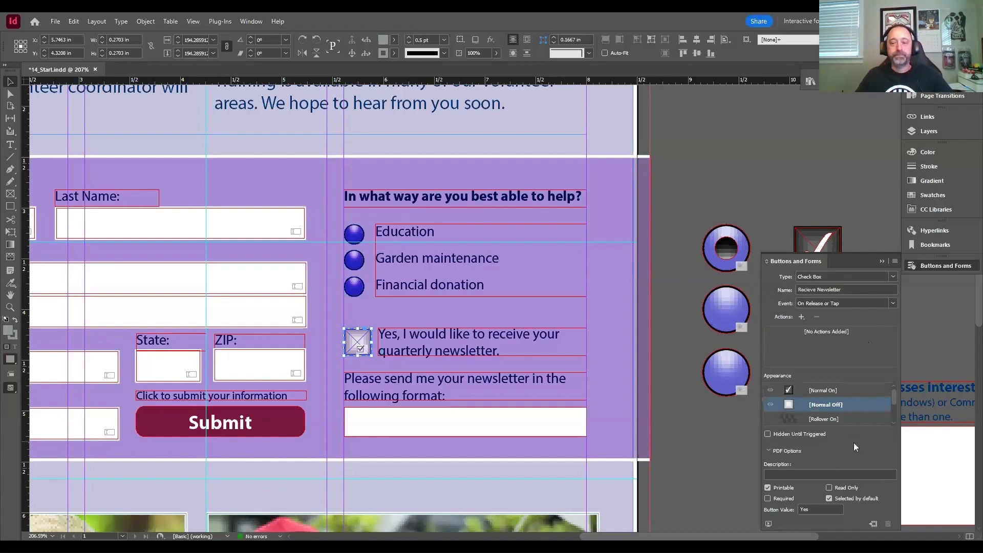
click(817, 474)
text(Clic)
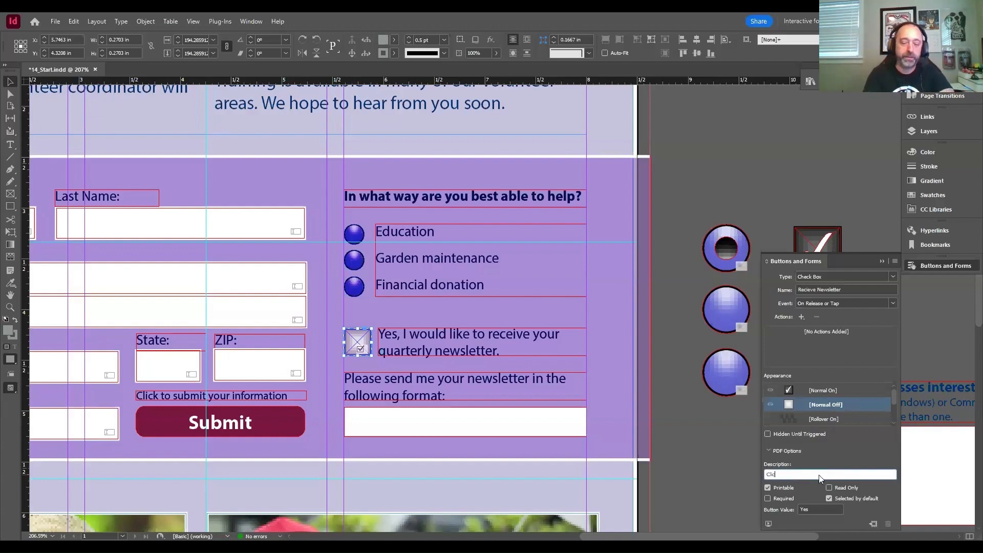
text(k here if you'd like to recieve)
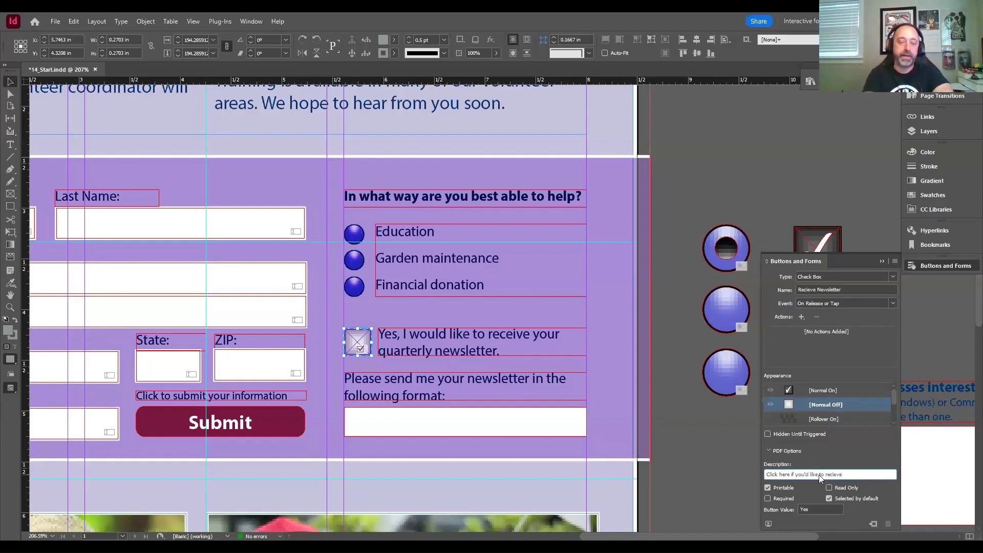
text(out newleter)
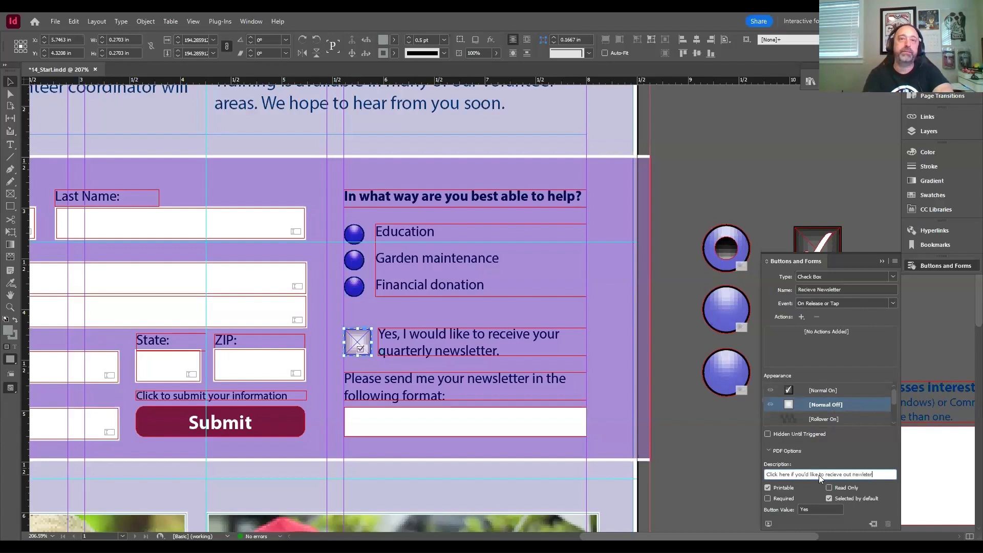
key(BackSpace)
key(BackSpace)
key(BackSpace)
key(BackSpace)
key(BackSpace)
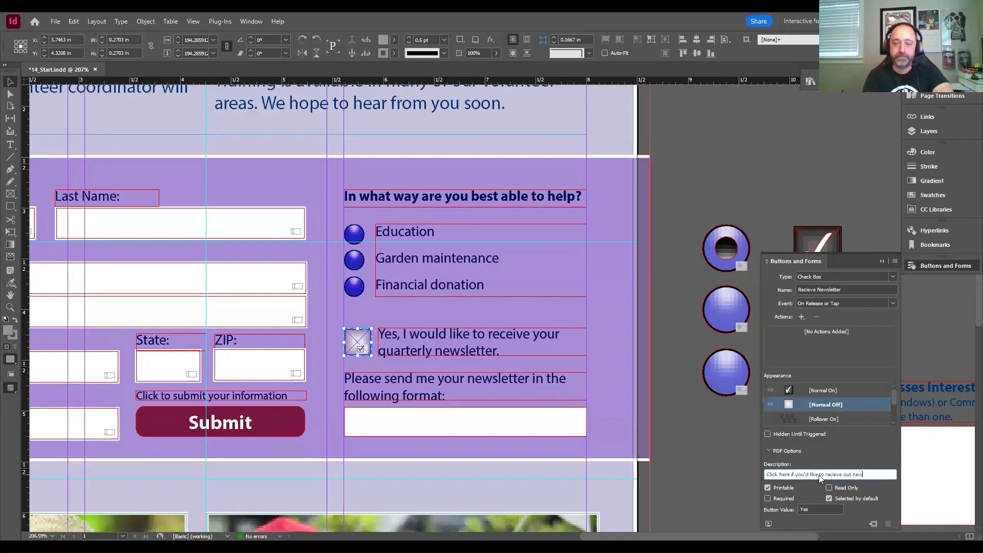
text(sletter.)
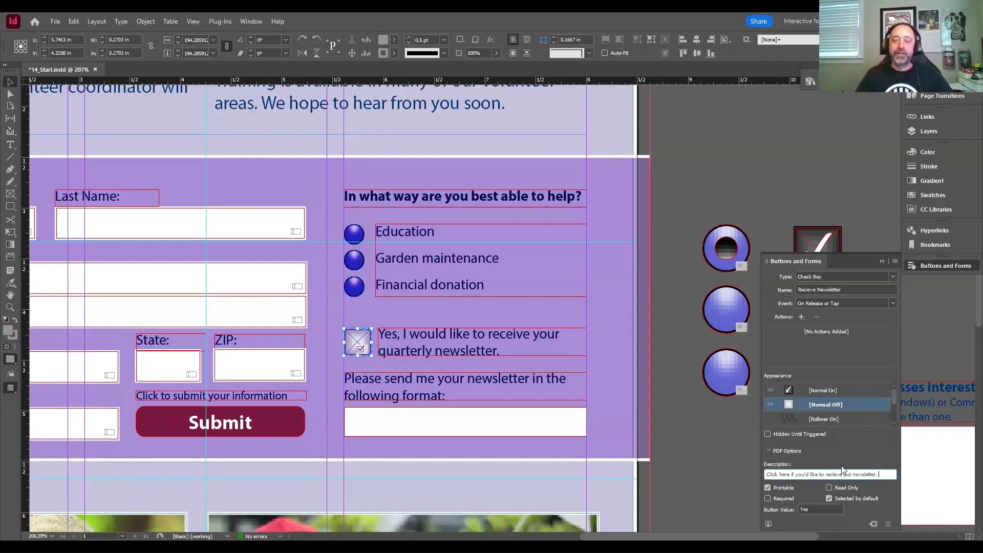
- Turn off Selected by default for the newsletter check box and deselect it
click(847, 499)
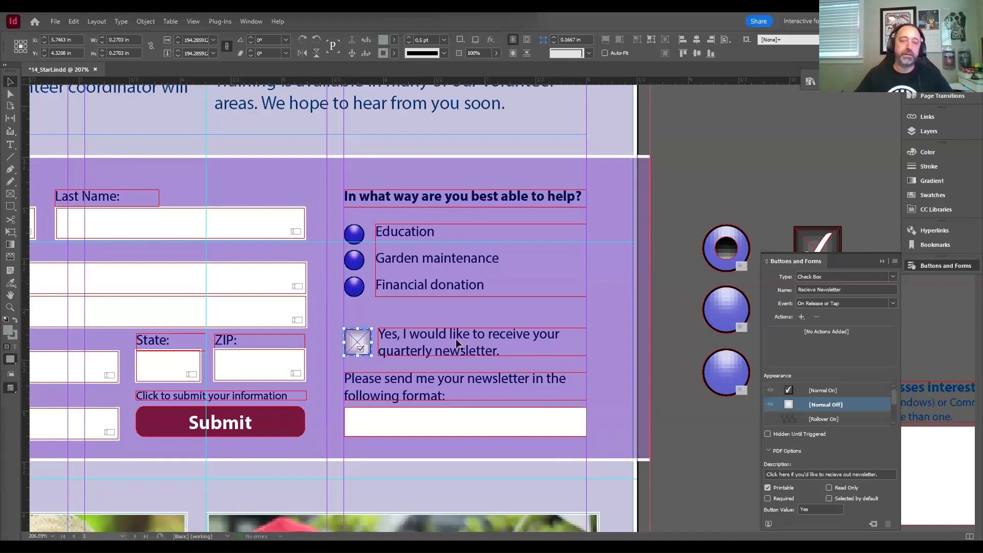
click(703, 436)
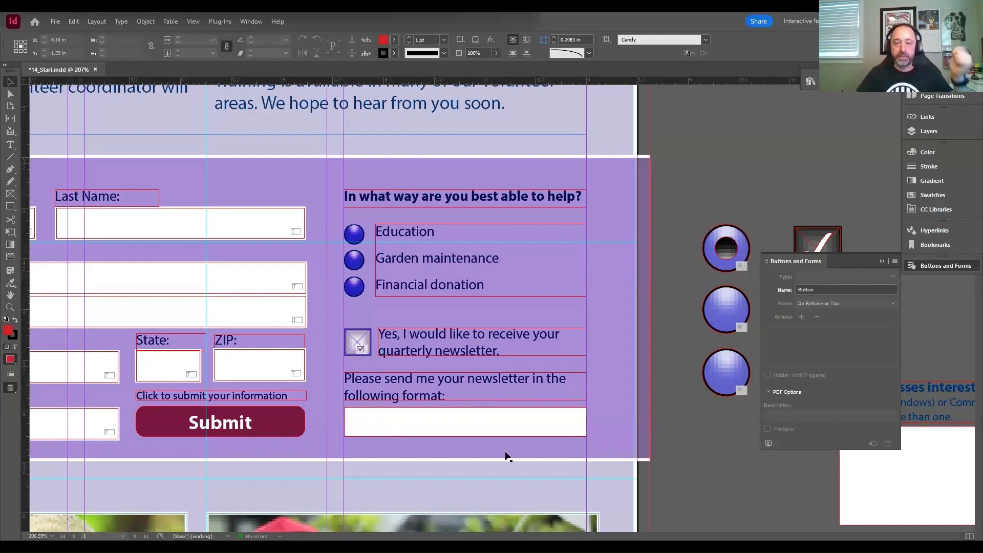
- Convert the empty white frame below the newsletter format text into a combo box
click(477, 435)
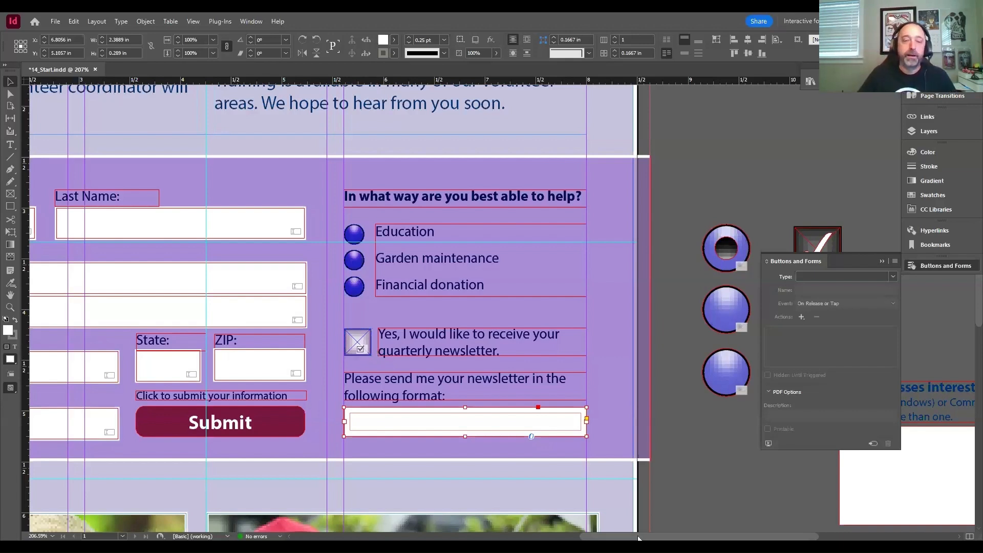
drag(639, 538, 660, 538)
click(271, 241)
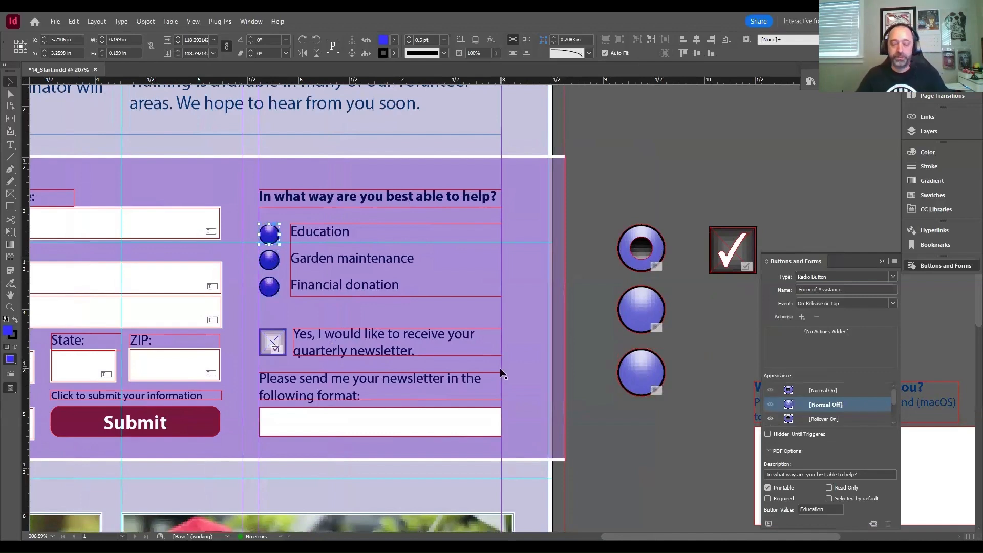
key(ctrl+equal)
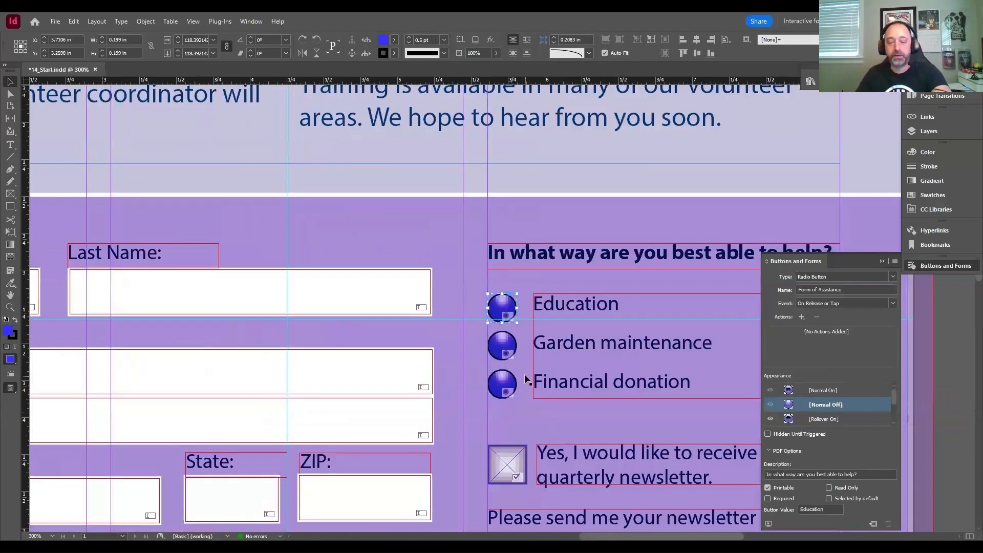
key(ctrl+equal)
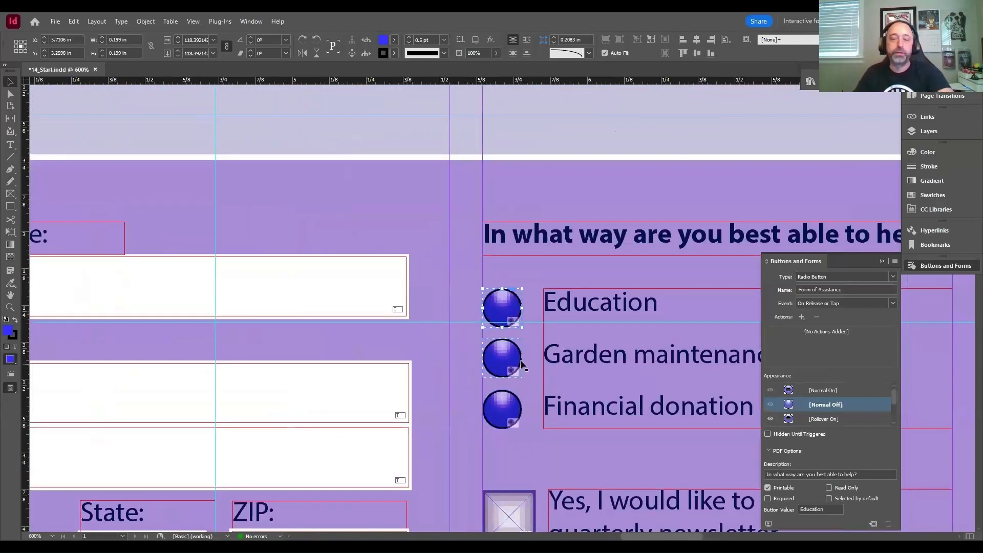
key(ctrl+equal)
key(ctrl+equal)
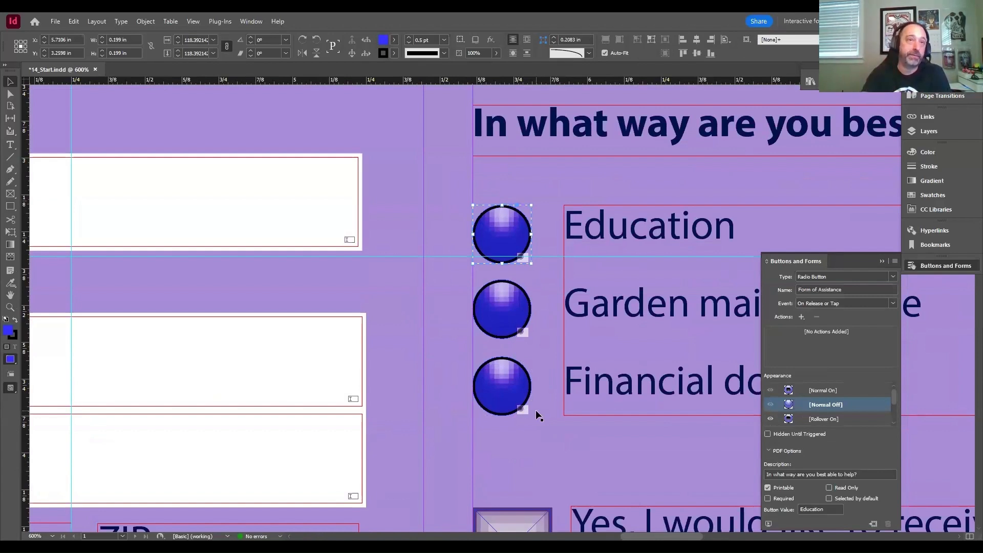
scroll(542, 410, down, 8)
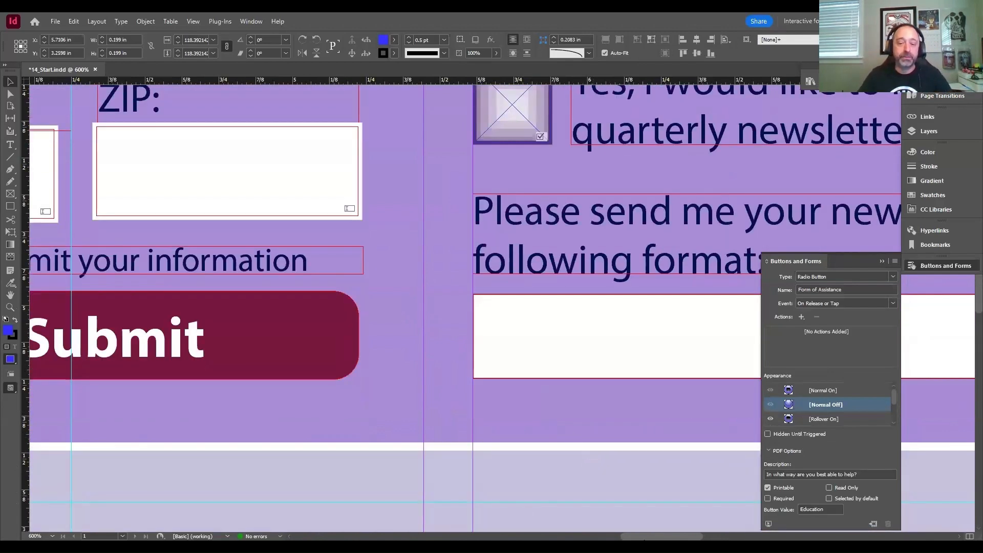
scroll(615, 520, right, 6)
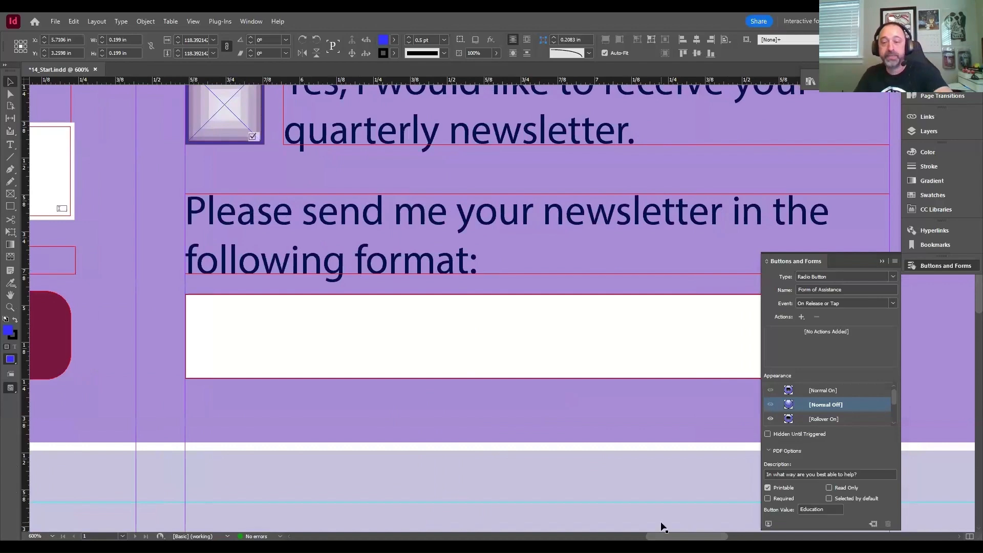
key(ctrl+minus)
key(ctrl+minus)
scroll(661, 523, down, 1)
drag(663, 536, 669, 539)
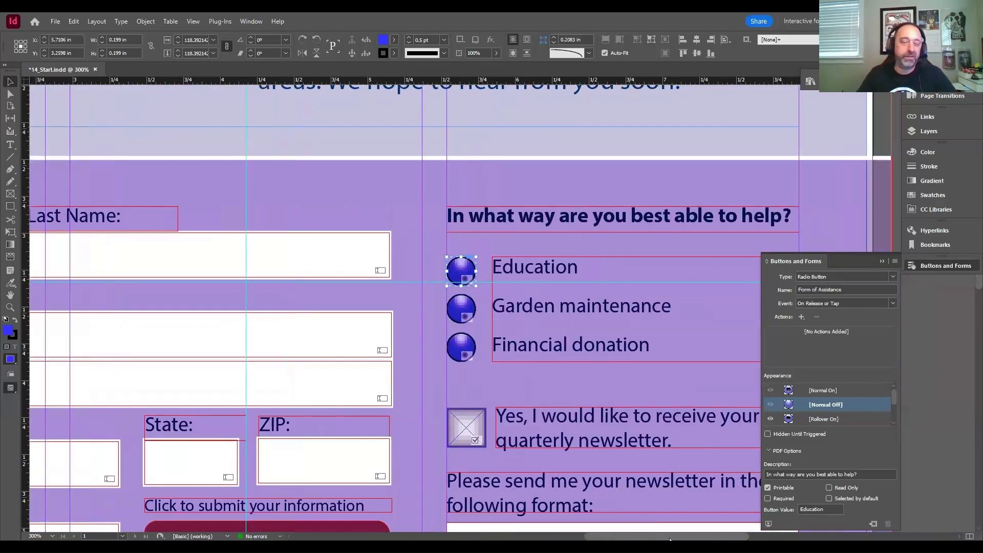
scroll(683, 390, right, 3)
scroll(684, 389, down, 2)
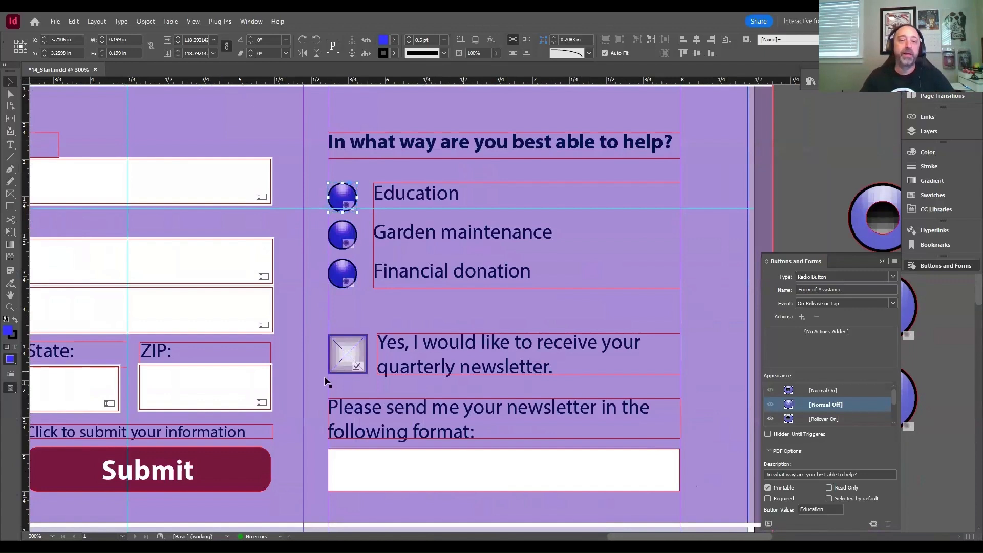
scroll(336, 407, down, 1)
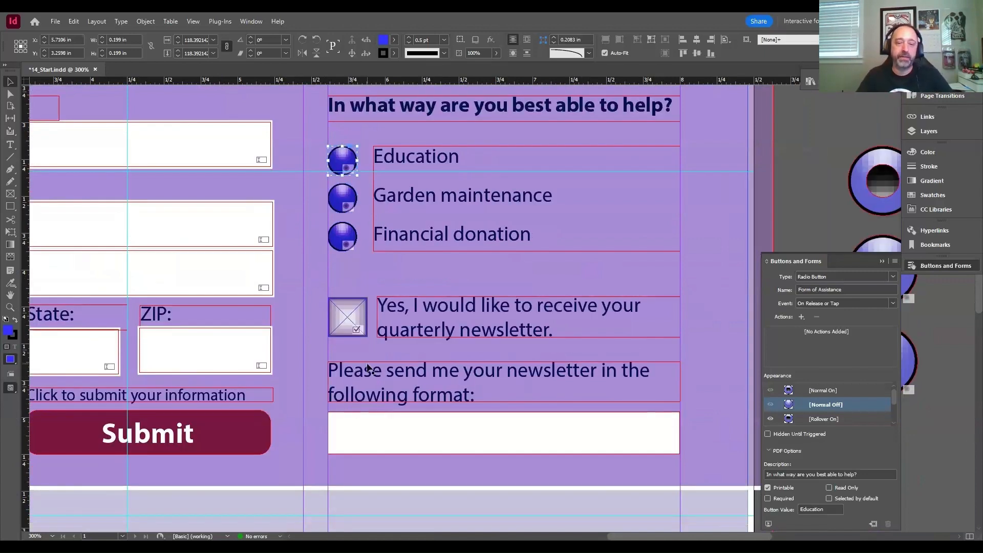
click(357, 430)
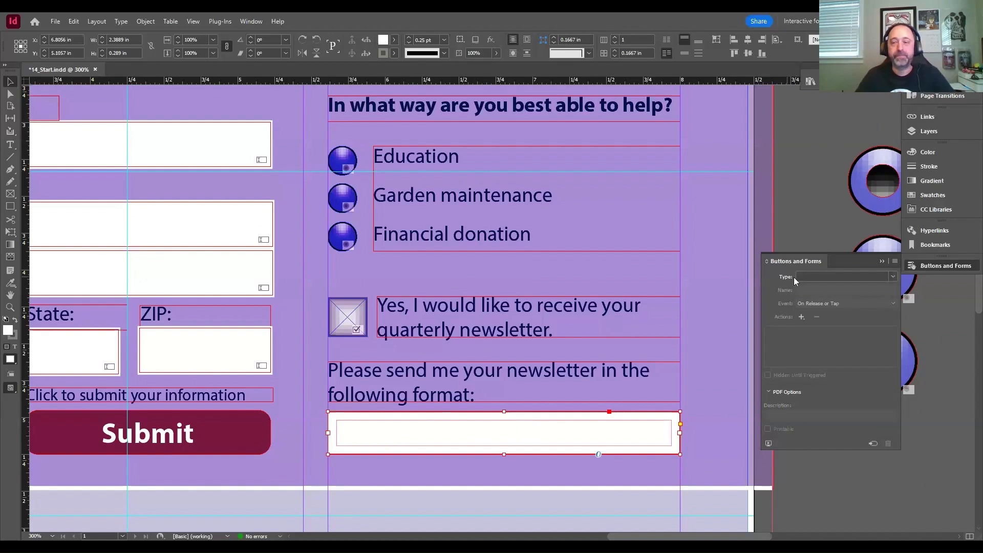
click(894, 277)
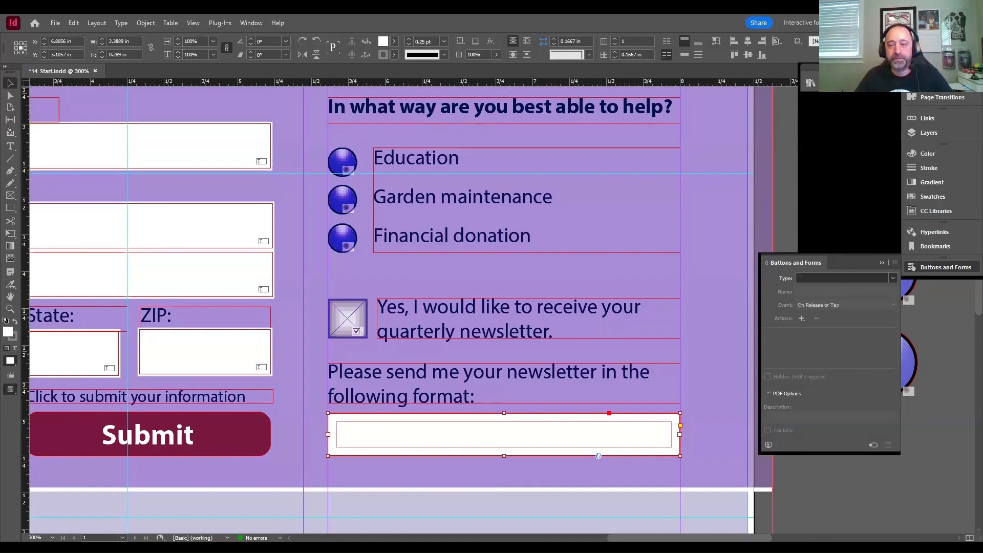
click(827, 326)
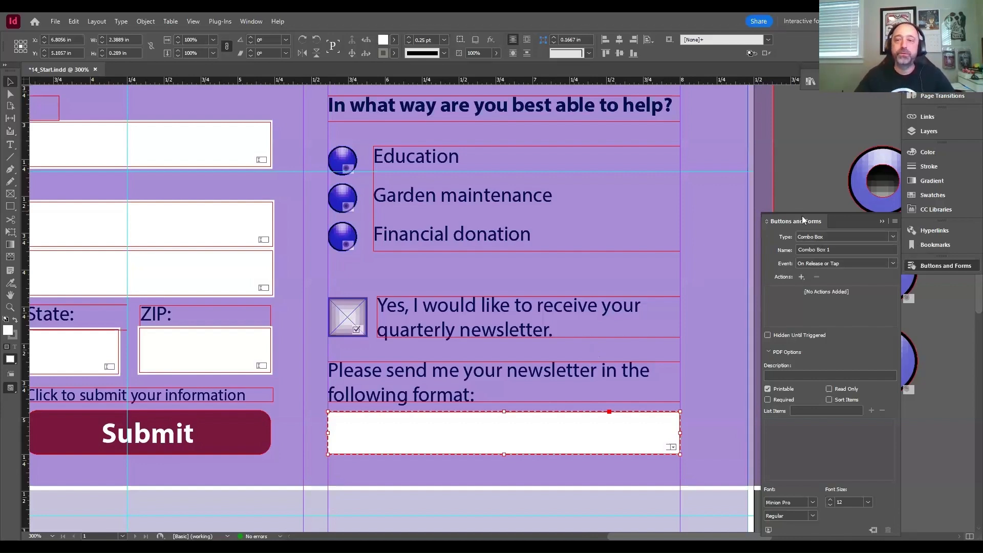
- Name the combo box "Newletter Format"
click(822, 250)
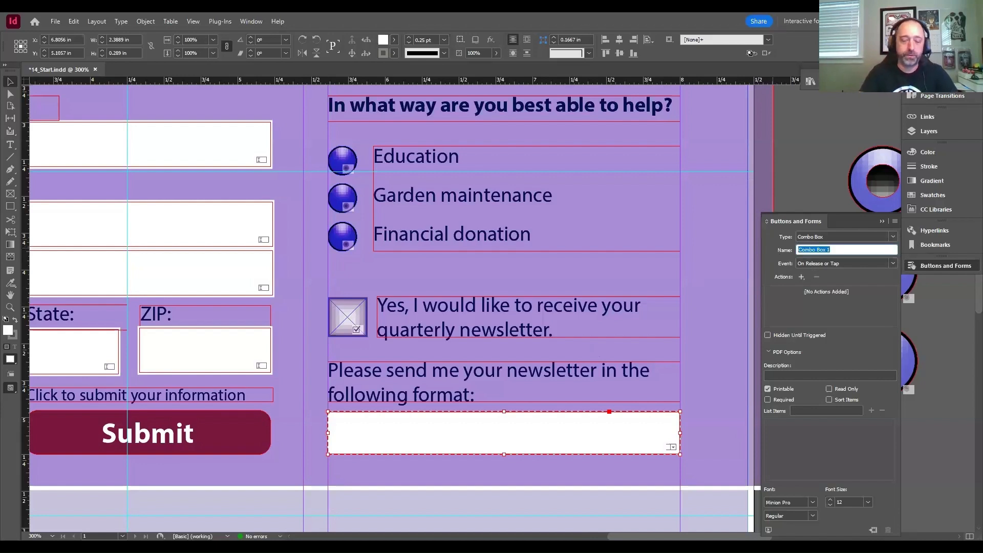
text(Newletter Format)
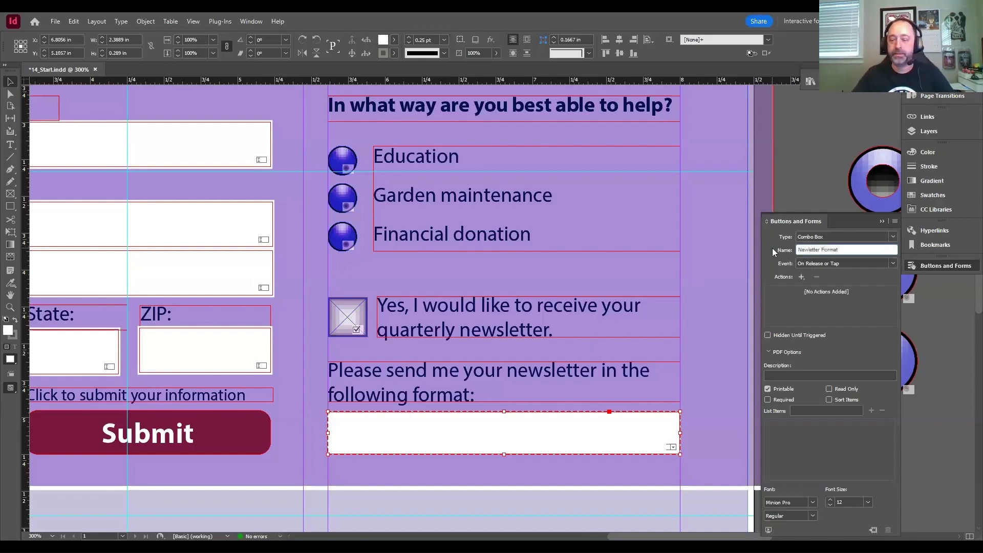
key(Return)
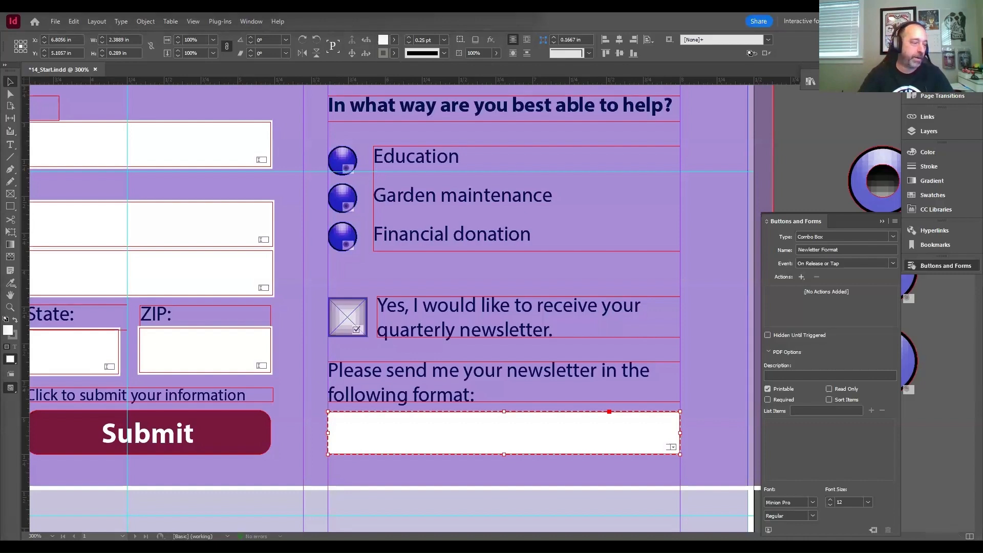
- Paste "Choose which way you'd like to receive our newsletter." as the description of the newsletter format combo box
scroll(57, 410, down, 5)
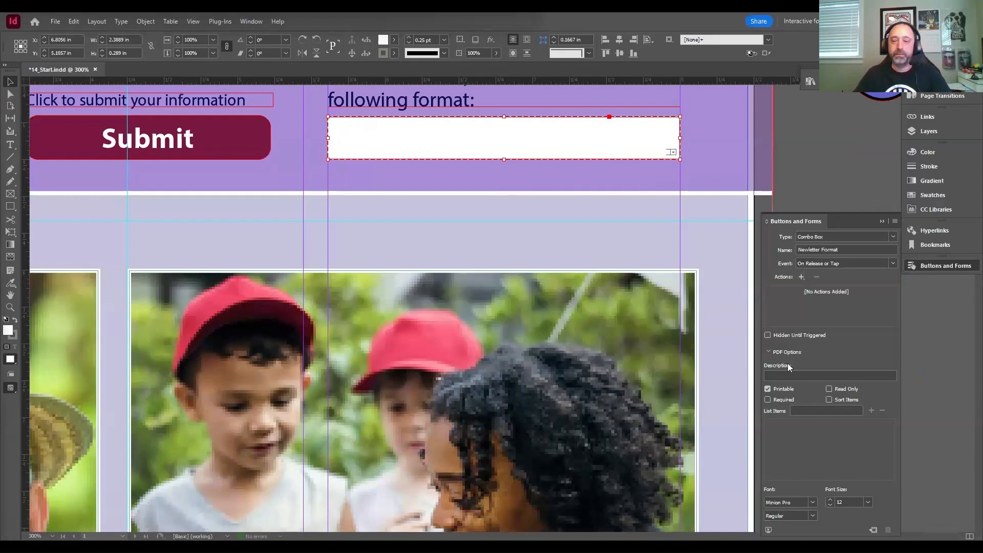
scroll(720, 379, up, 4)
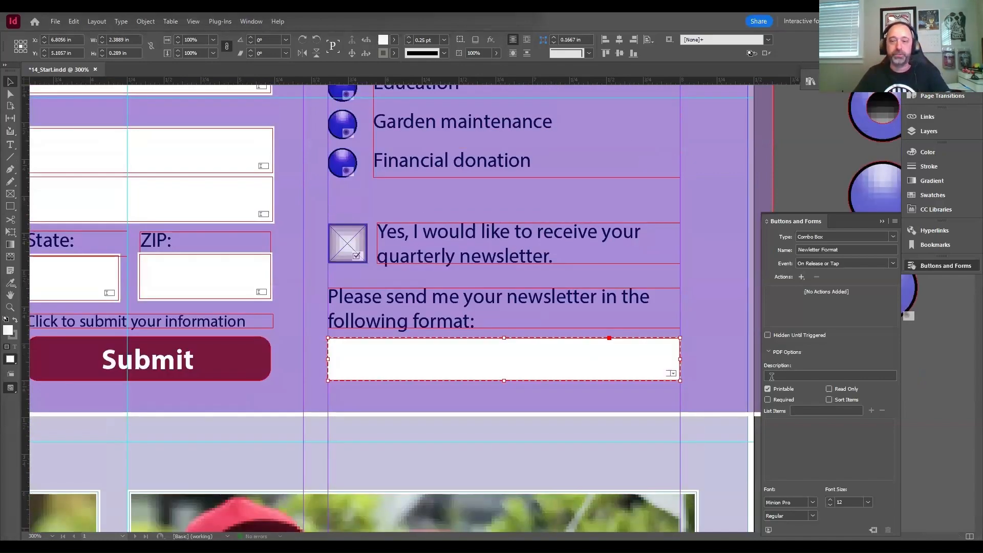
click(772, 376)
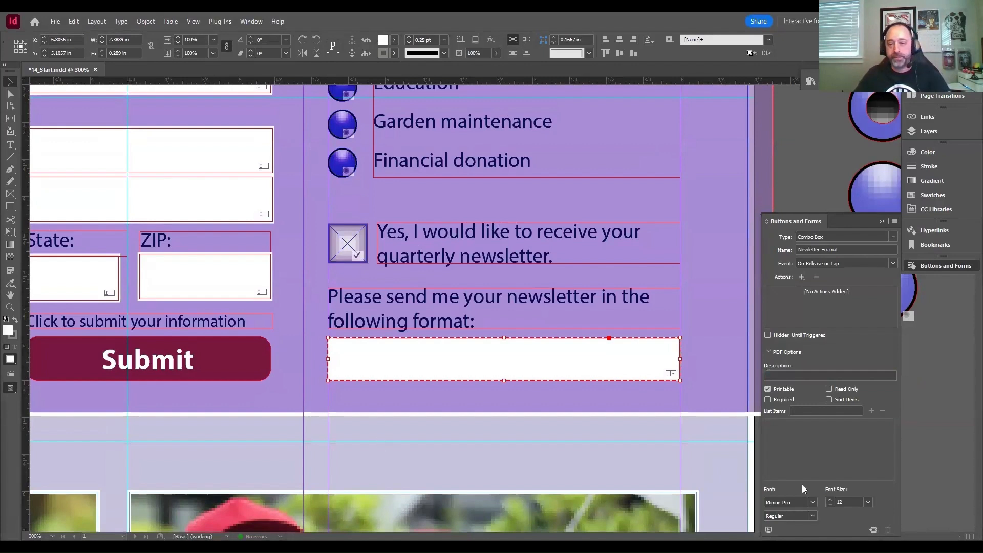
click(795, 374)
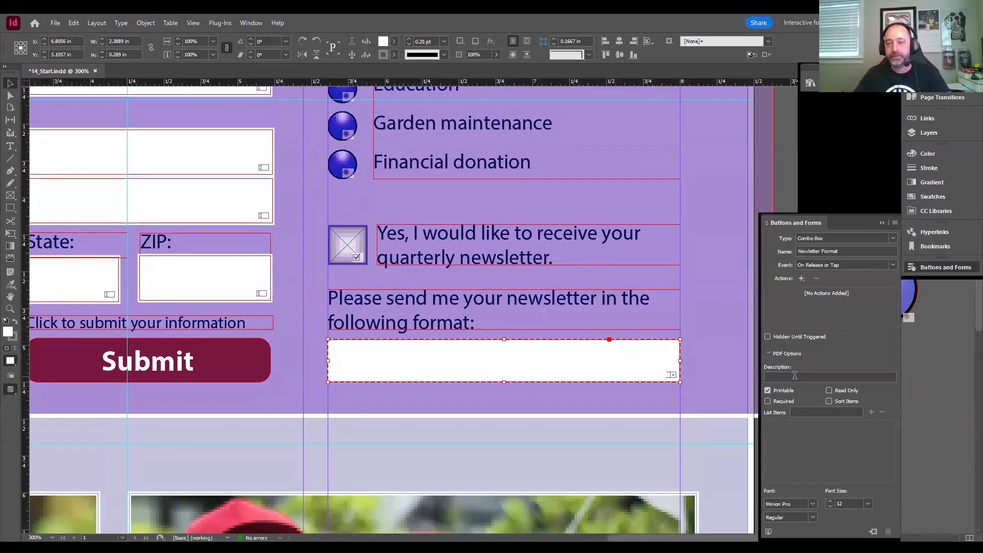
key(ctrl+v)
key(ctrl+z)
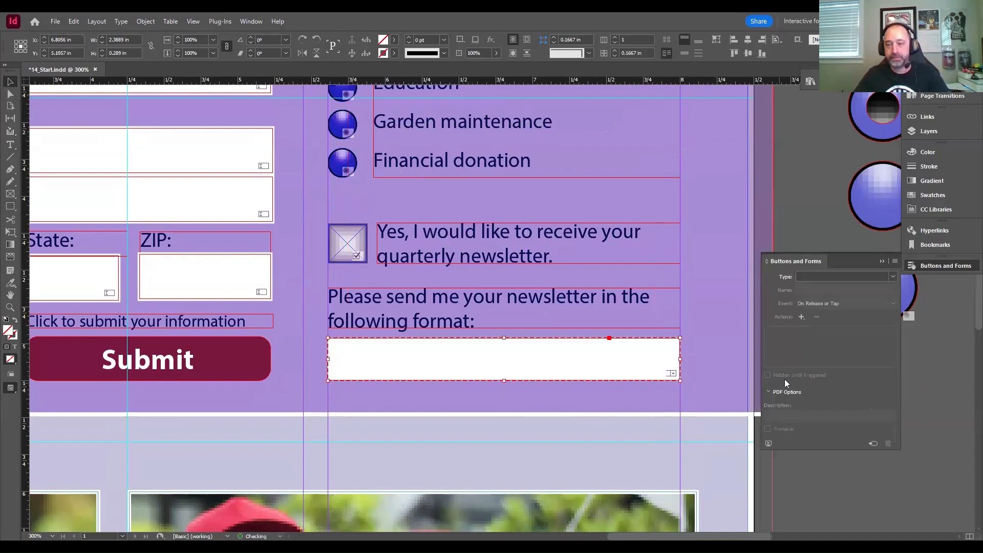
click(786, 374)
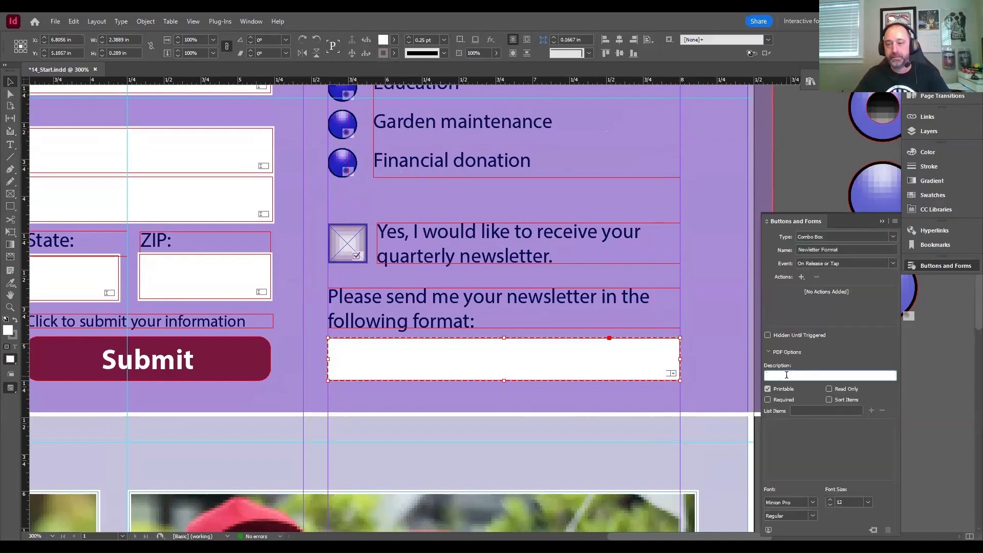
text(Choose which way you'd like to receive our newsletter.)
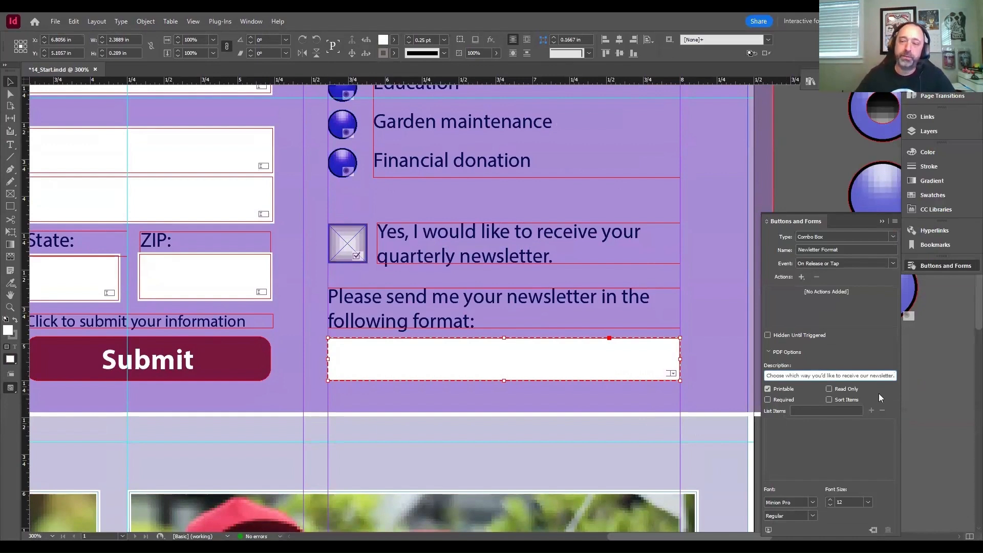
key(Return)
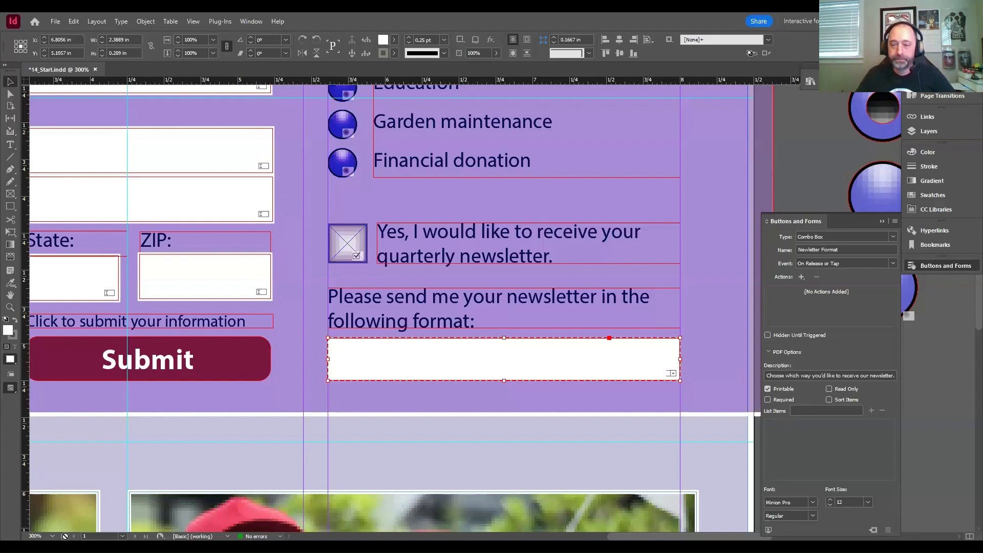
- Add PDF, Email and Snail Mail as list items of the newsletter format combo box
click(840, 410)
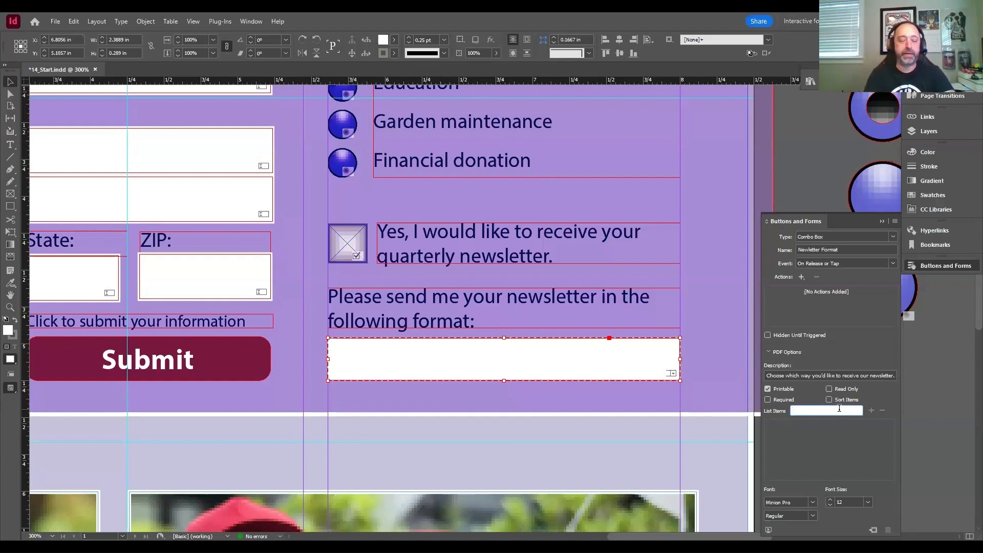
text(PDF)
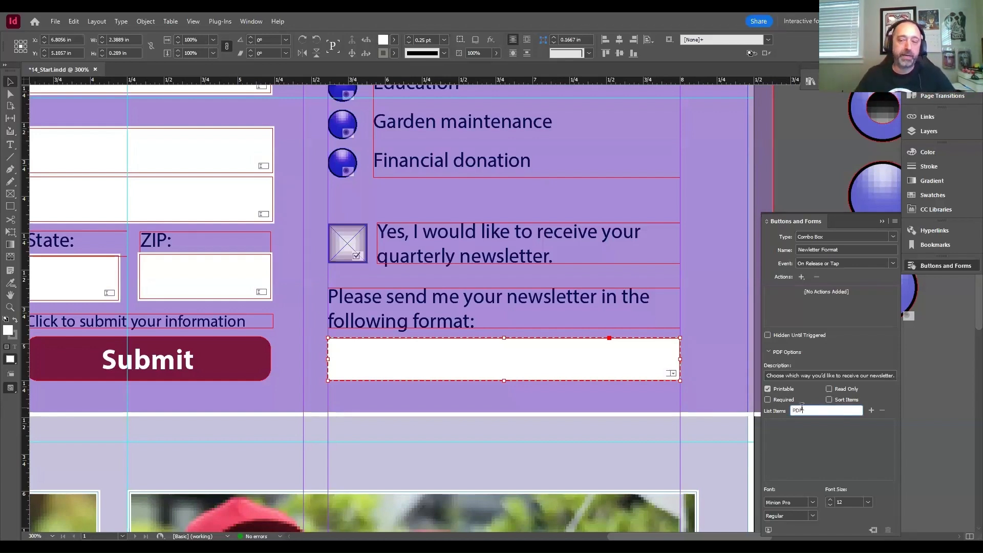
click(871, 412)
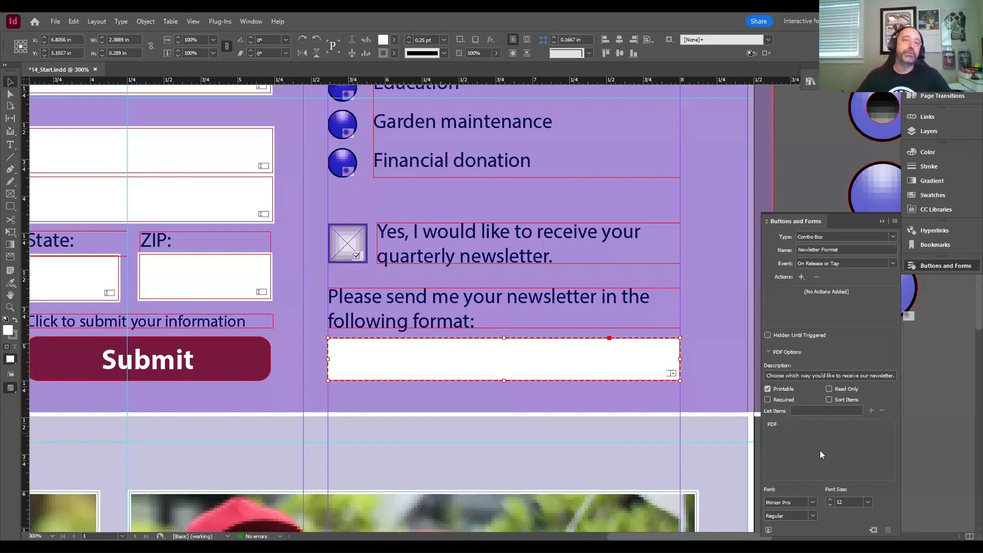
click(818, 410)
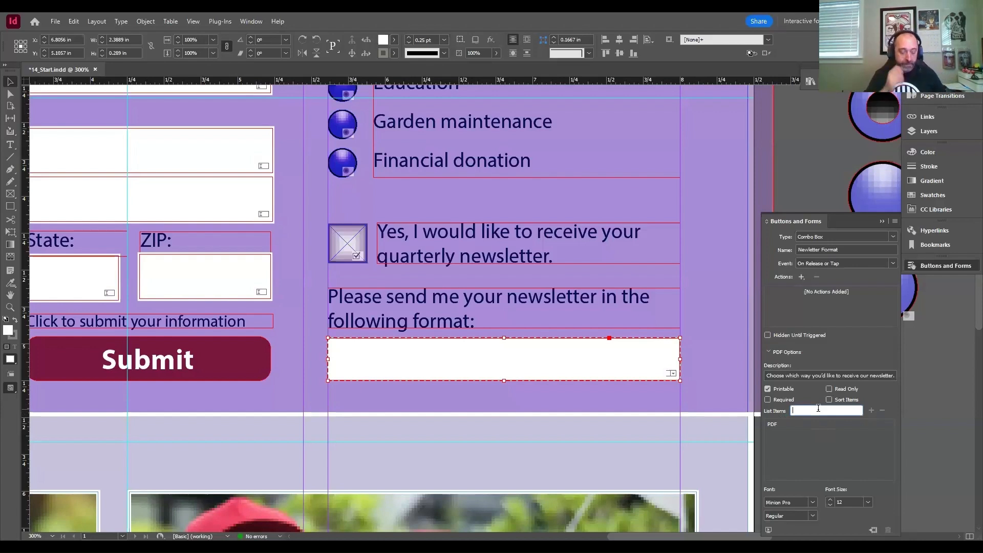
text(Email)
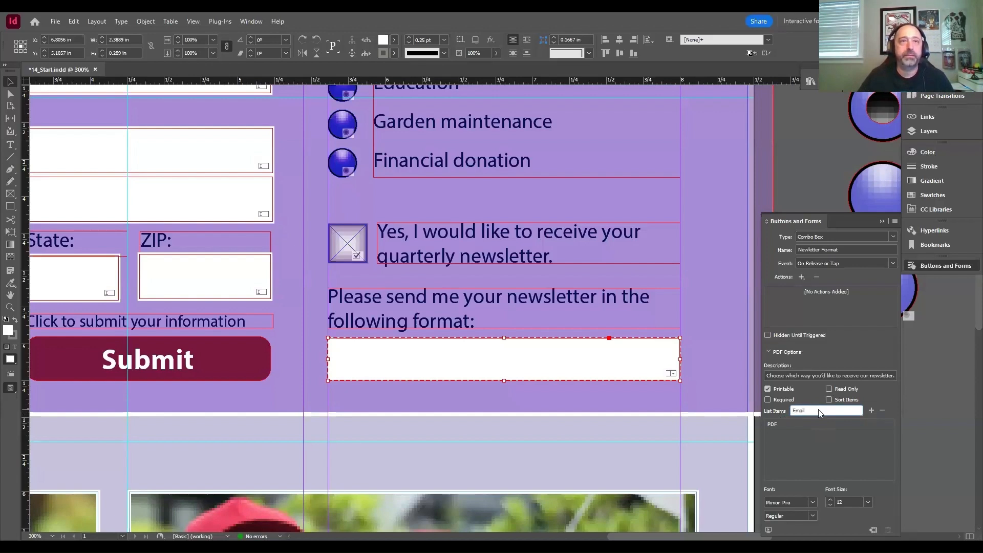
click(871, 410)
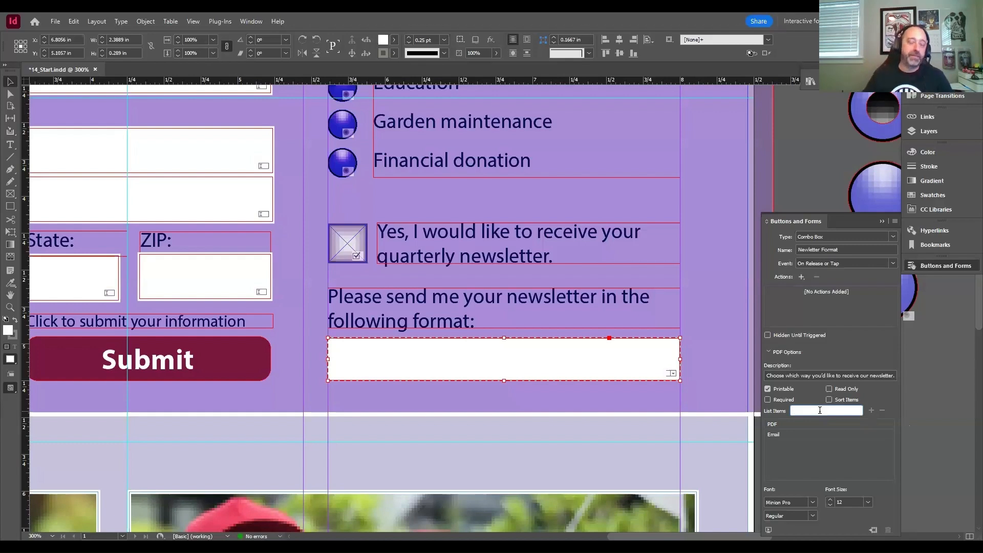
text(Snail Mail)
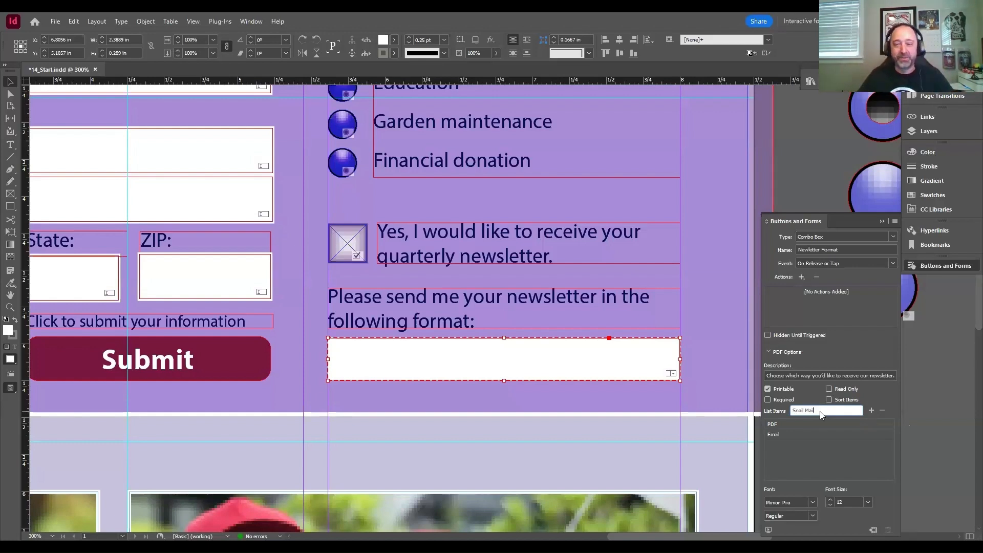
click(872, 410)
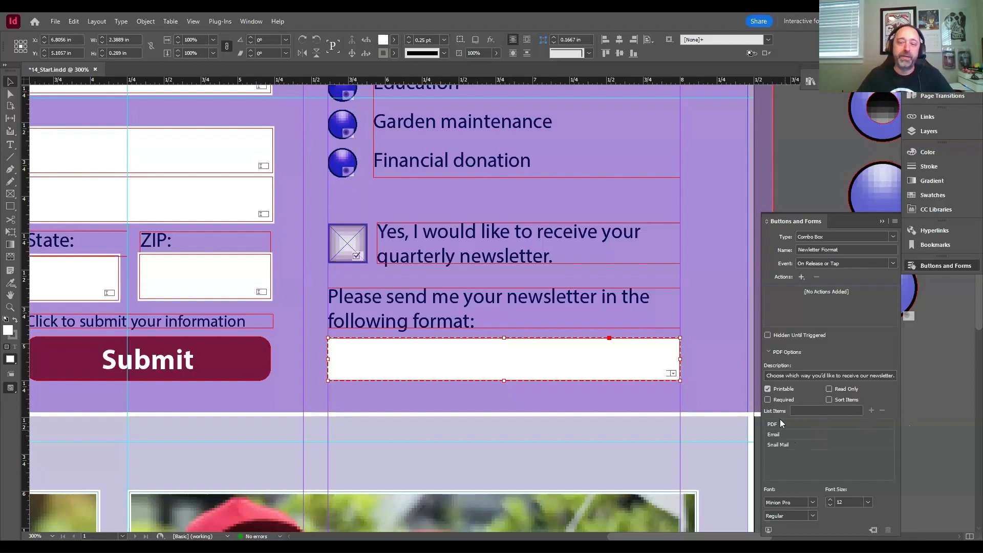
- Arrange the combo box's list items as Email, PDF, Snail Mail, trying Sort Items and leaving it off
click(794, 434)
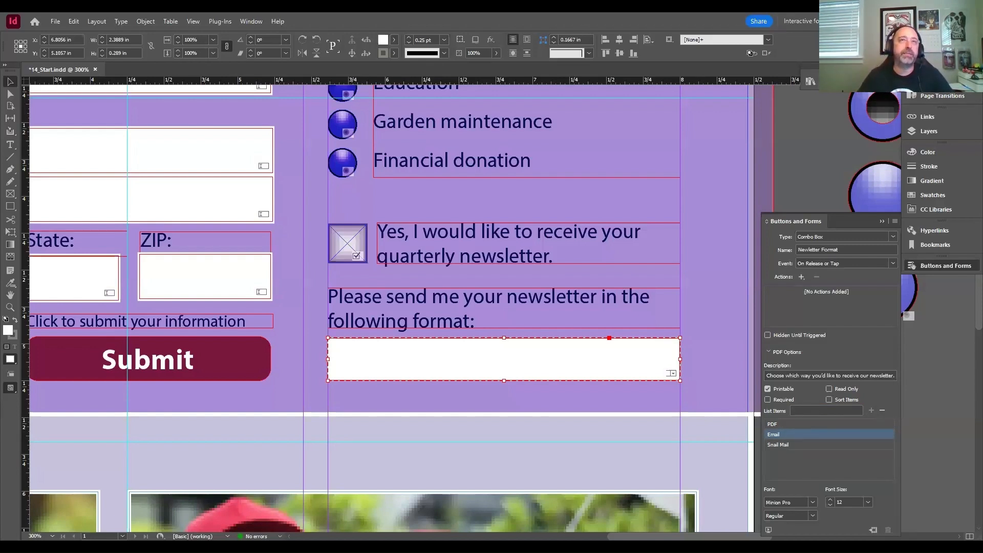
click(828, 399)
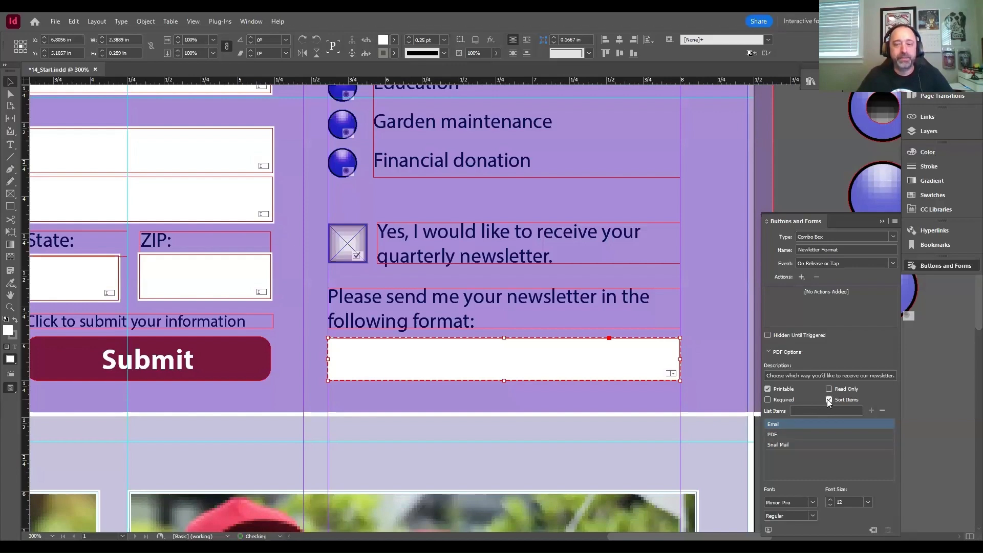
click(828, 399)
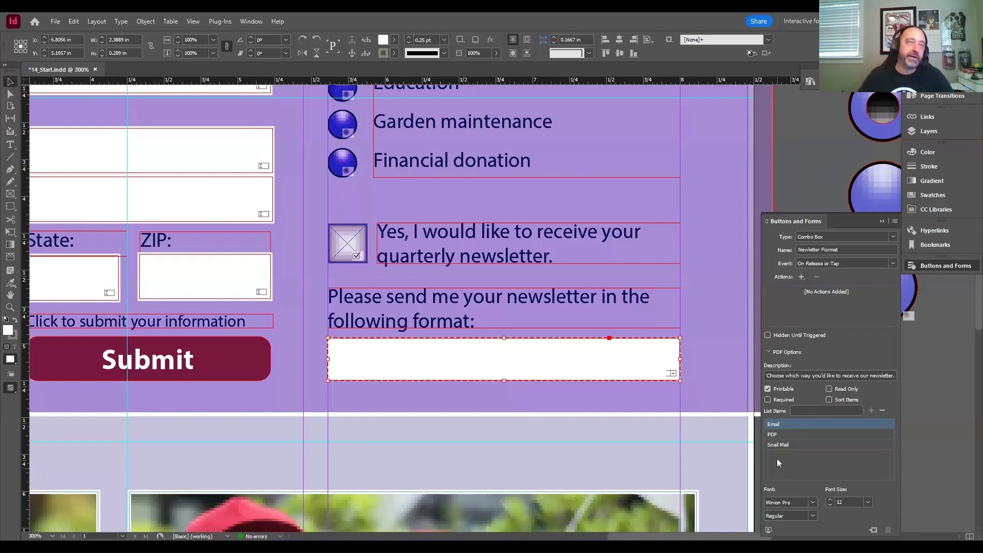
mouse_move(790, 445)
mouse_down()
mouse_move(786, 433)
mouse_move(795, 436)
mouse_up()
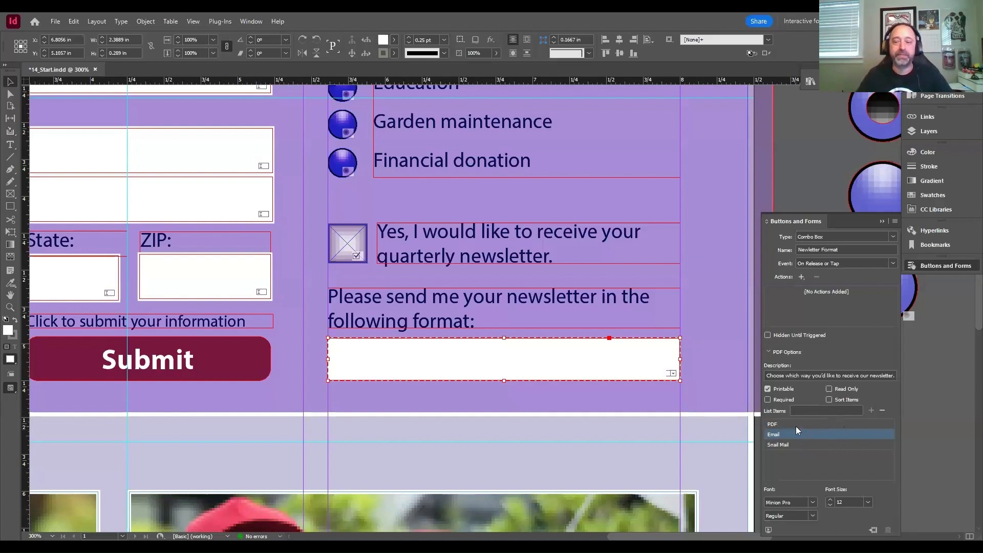
drag(800, 433, 797, 422)
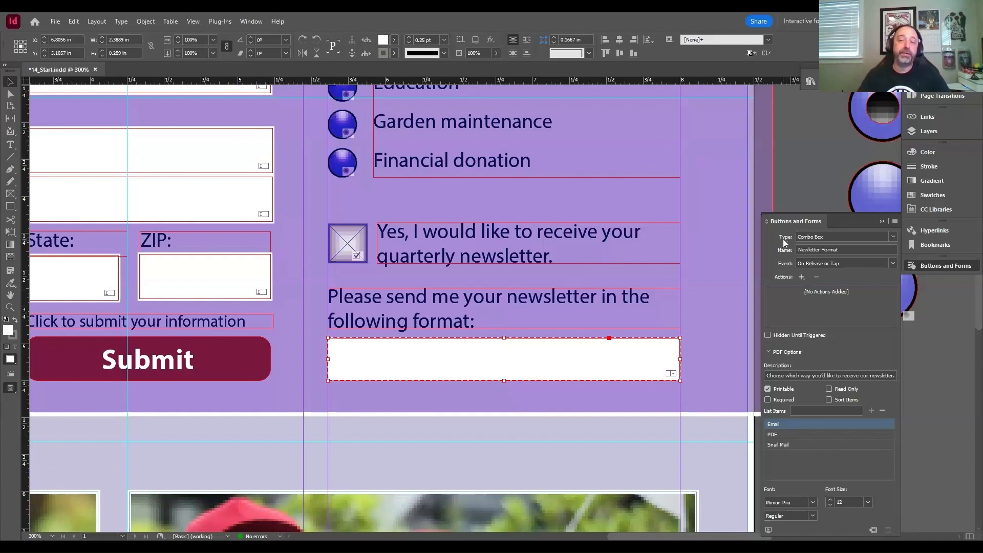
- Deselect the newsletter format combo box and put the form settings away
click(896, 238)
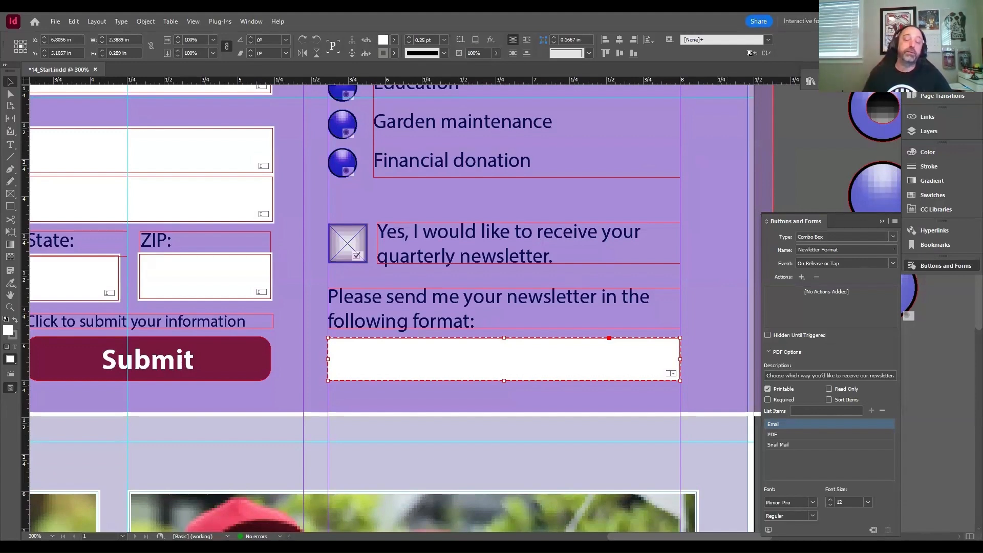
click(75, 26)
click(114, 195)
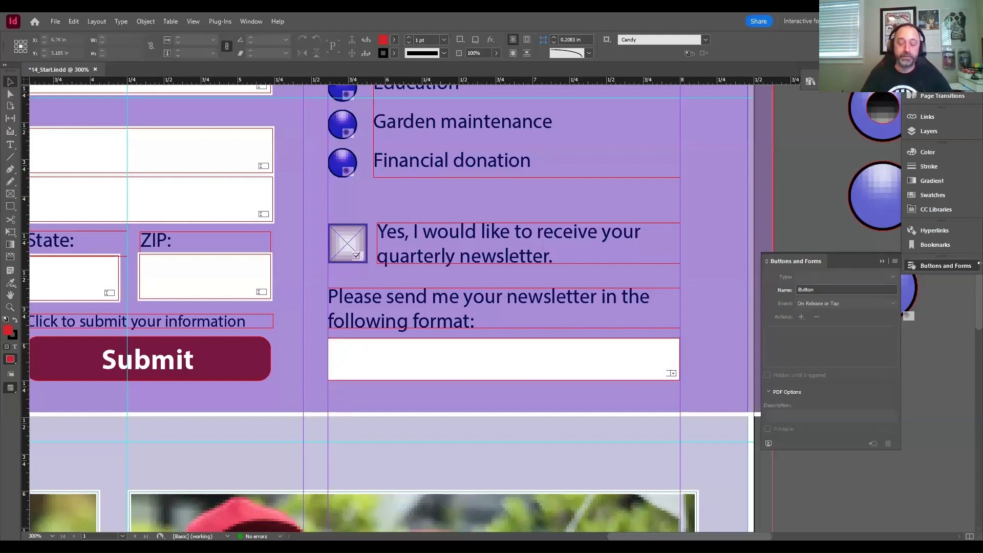
scroll(981, 285, down, 1)
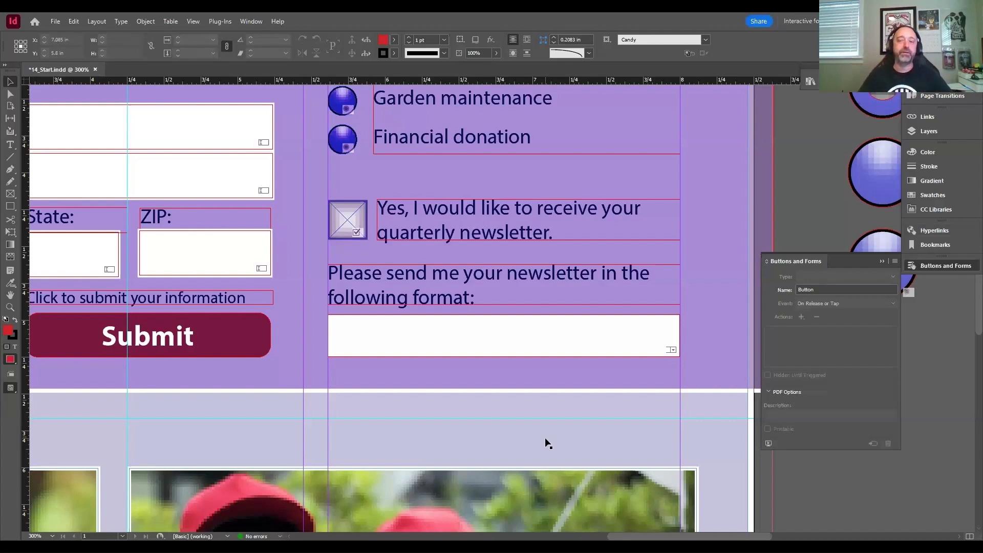
click(947, 268)
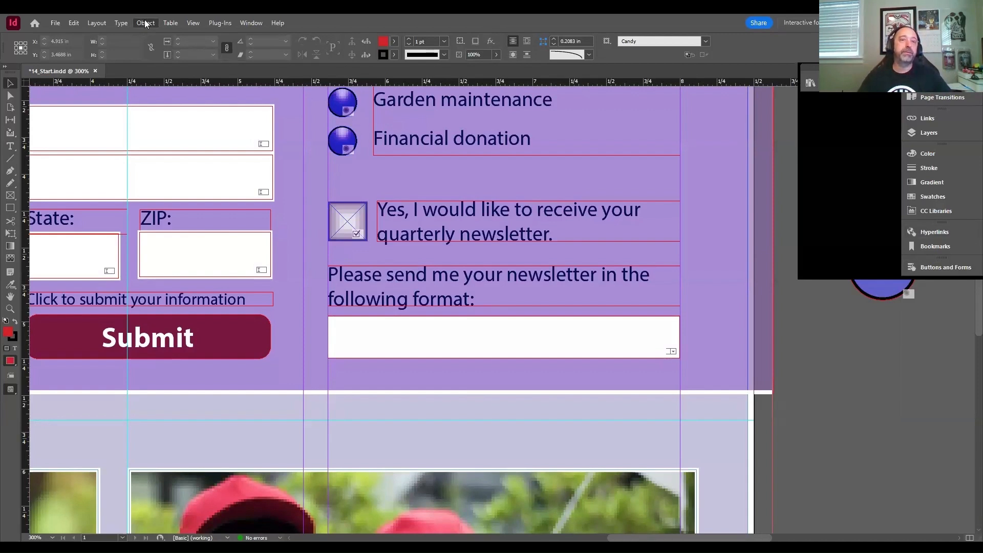
- Open the form's tab order, look through its fields, and move First Name to the first position
click(146, 23)
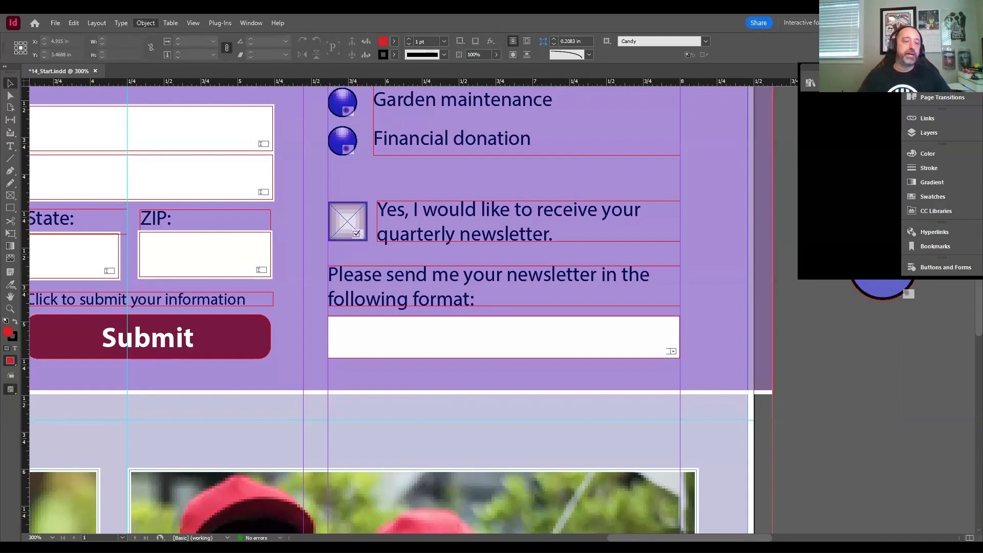
mouse_move(174, 342)
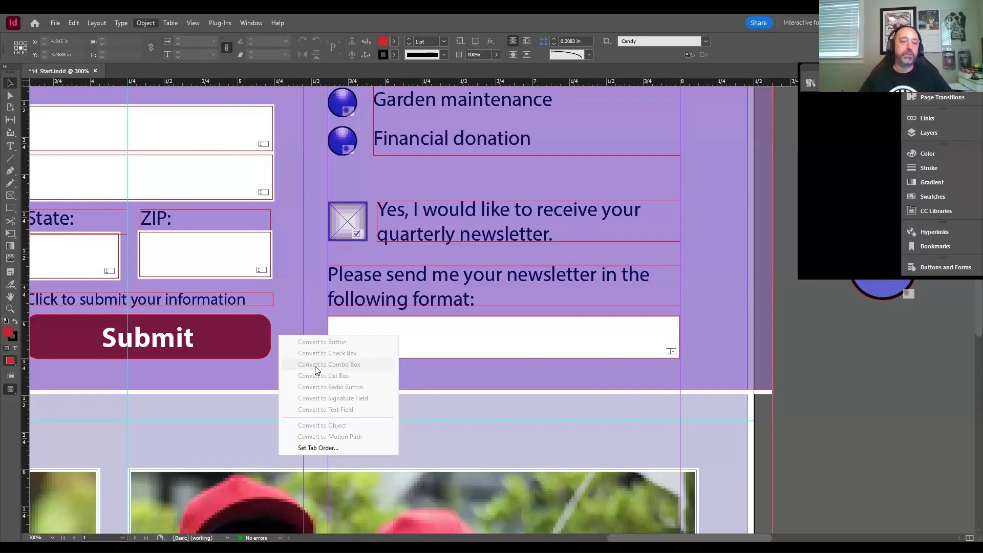
click(331, 449)
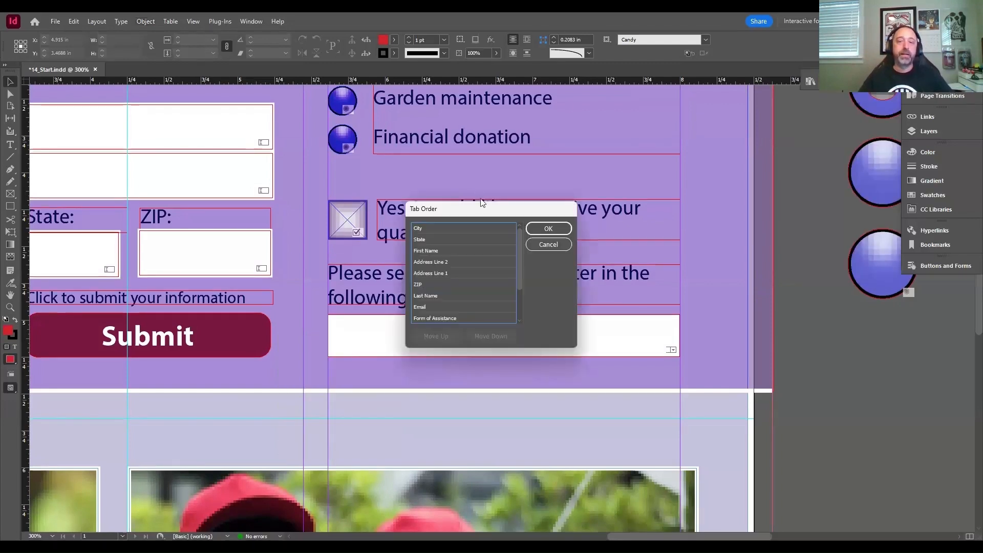
drag(481, 203, 370, 145)
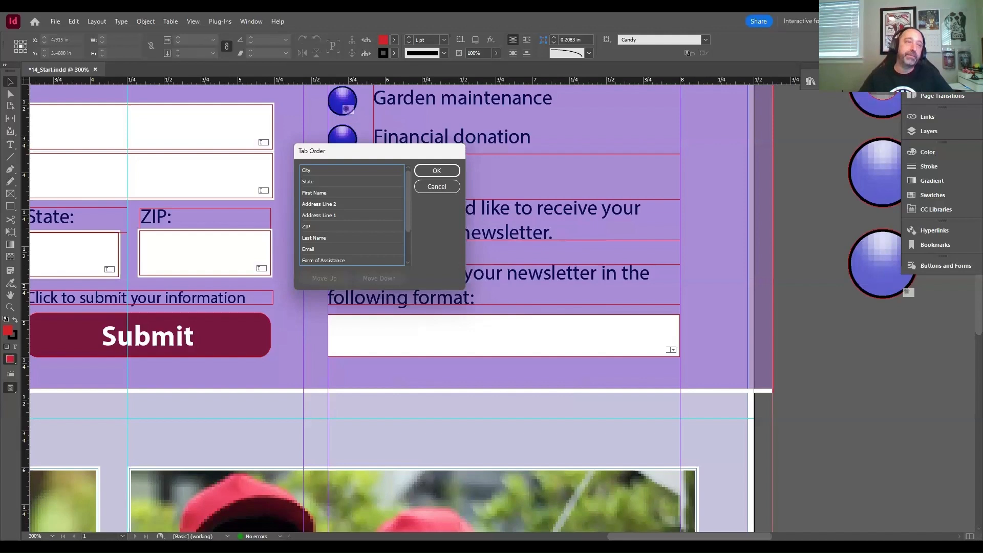
scroll(352, 215, down, 3)
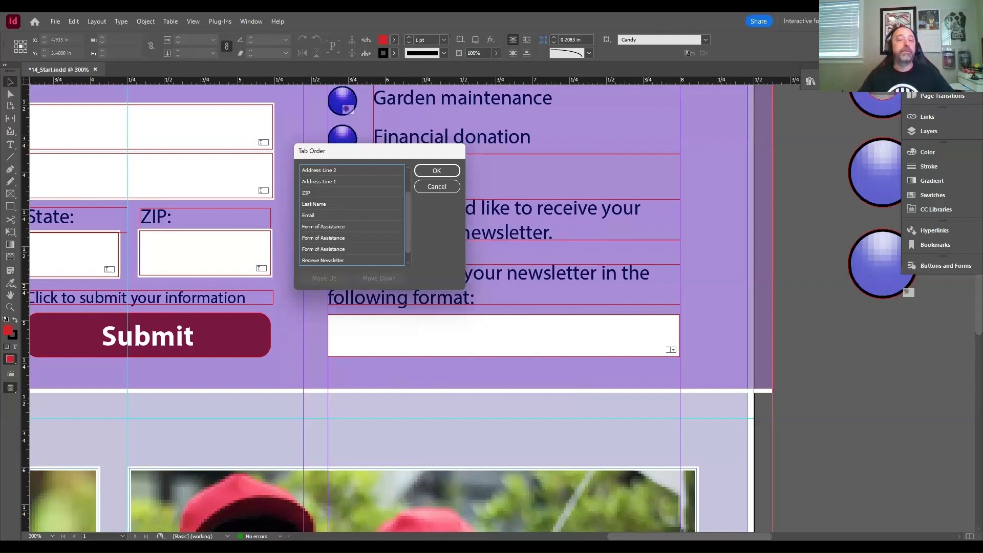
scroll(352, 215, down, 1)
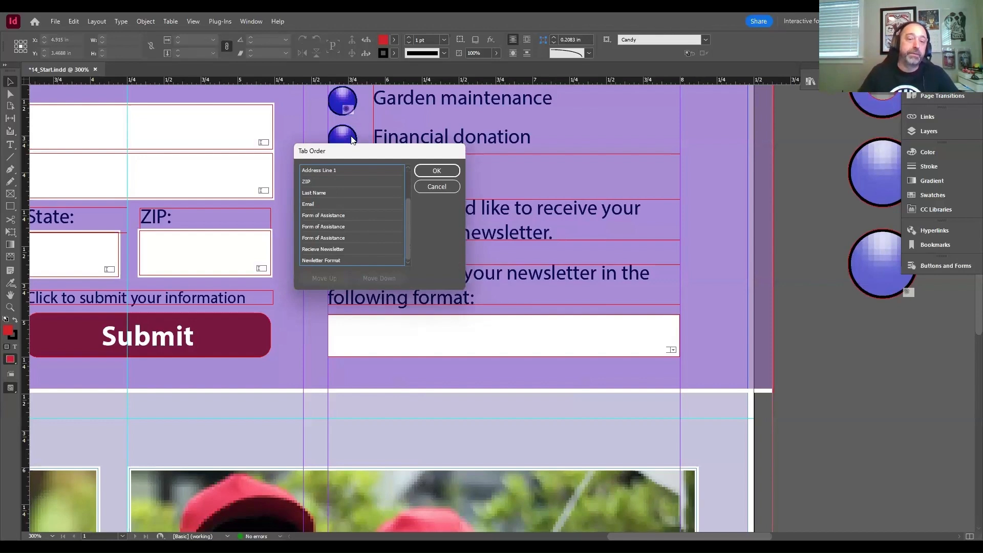
drag(358, 150, 522, 152)
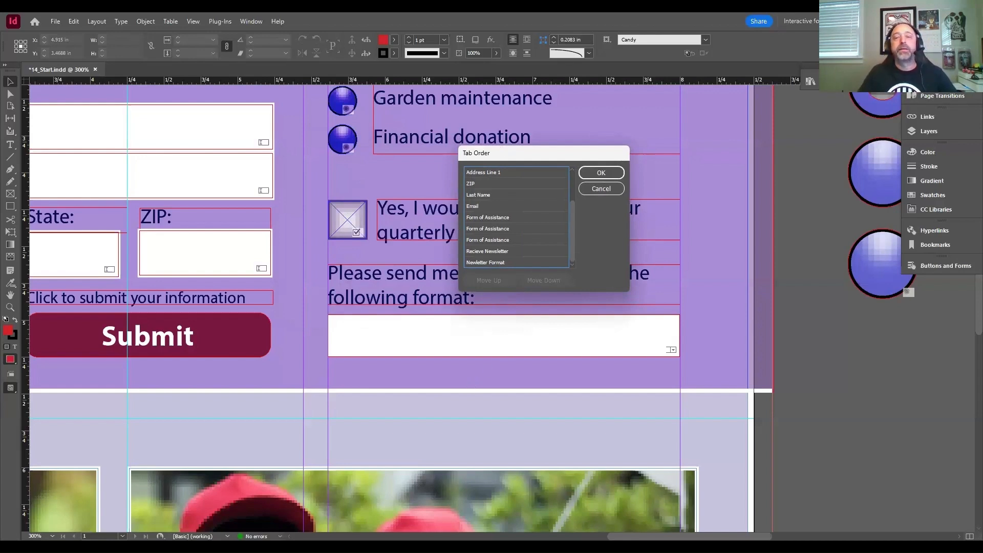
scroll(516, 217, up, 2)
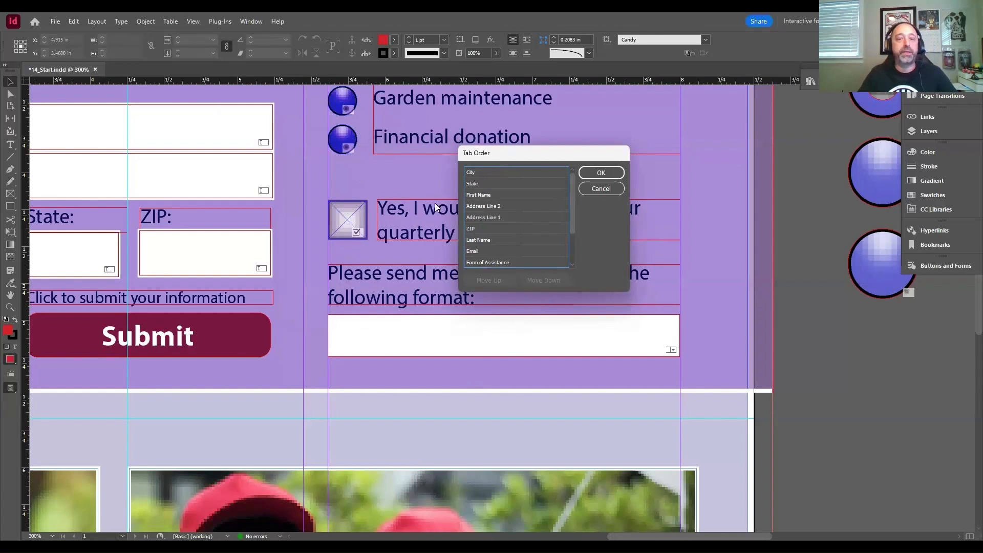
click(479, 194)
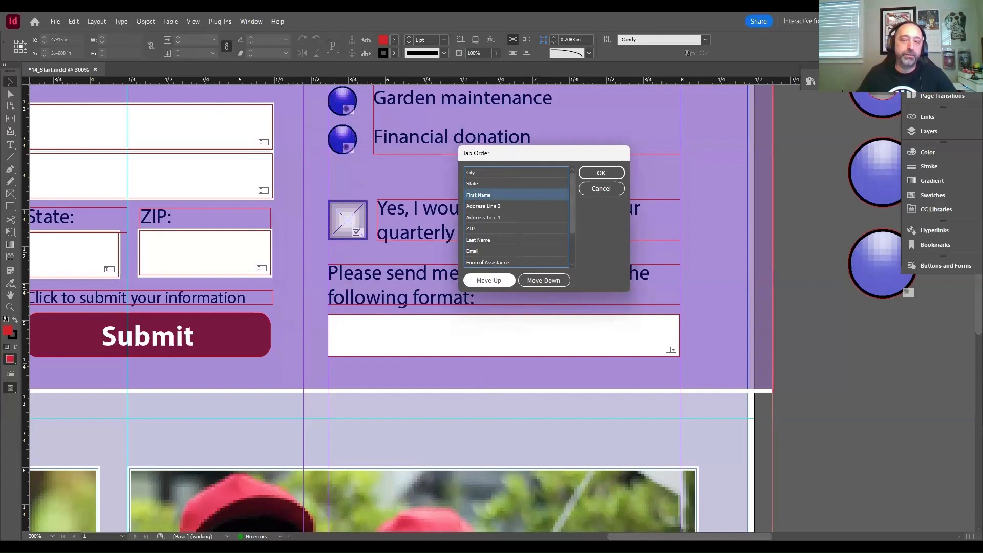
click(489, 280)
click(490, 280)
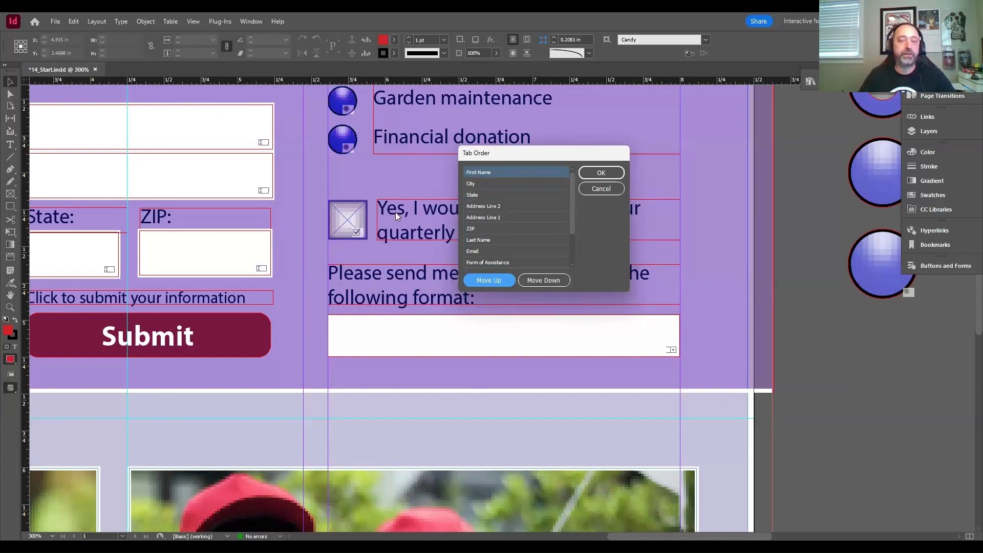
- Place Last Name, Address Line 1 and Address Line 2 directly after First Name in the tab order
click(478, 240)
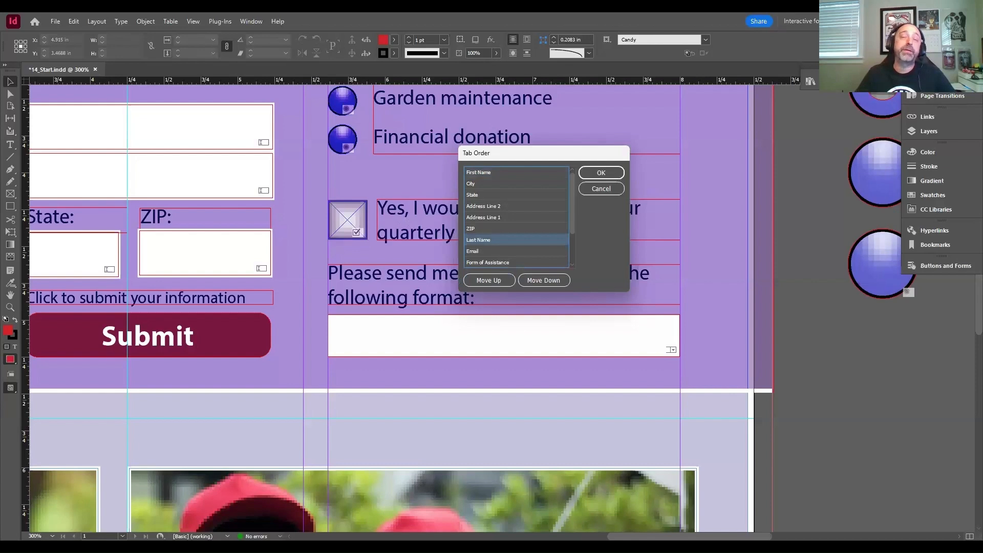
click(488, 280)
click(489, 280)
click(488, 280)
click(488, 281)
click(489, 280)
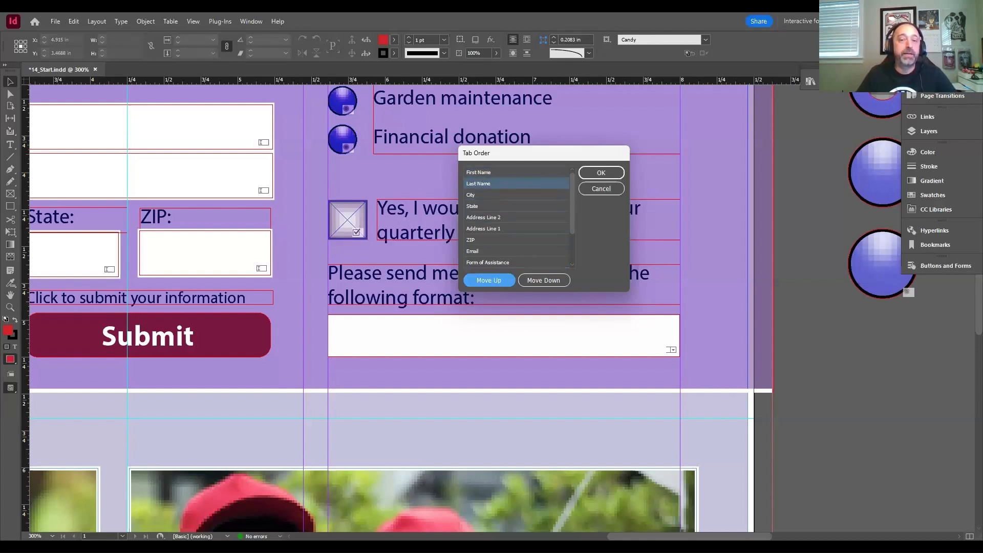
click(484, 229)
click(488, 280)
click(488, 280)
click(489, 280)
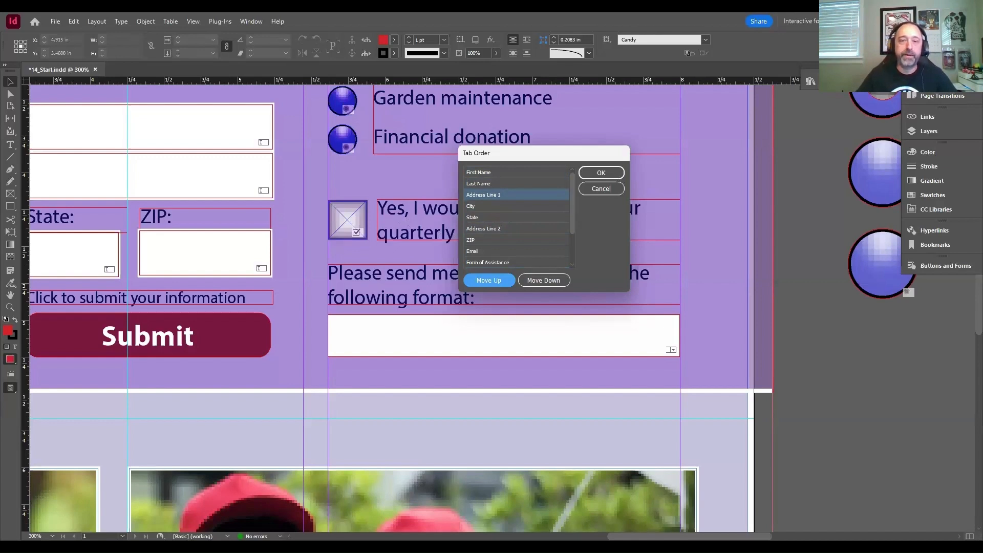
click(483, 228)
click(489, 280)
click(489, 280)
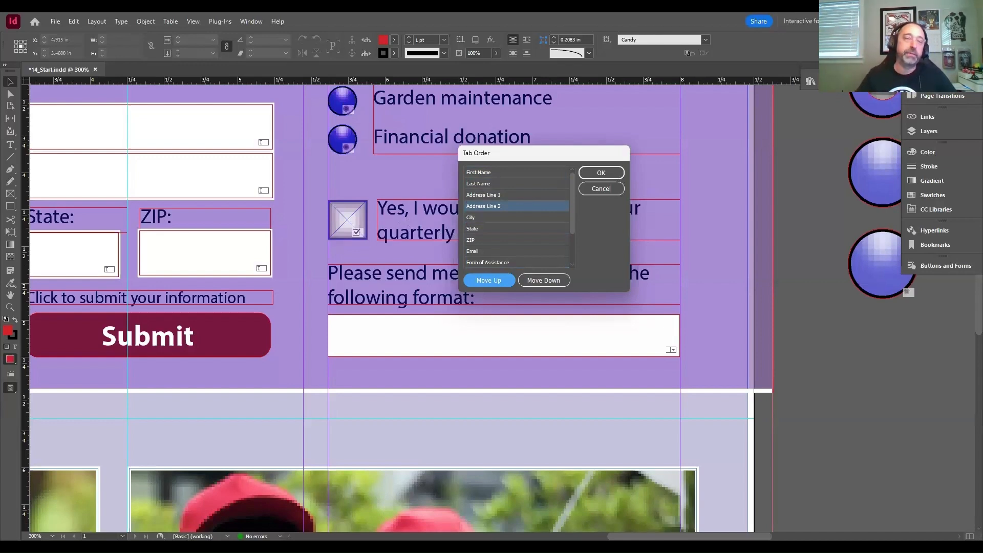
- Check the order of the remaining fields in the tab order, from City down to Newletter Format
scroll(516, 217, down, 3)
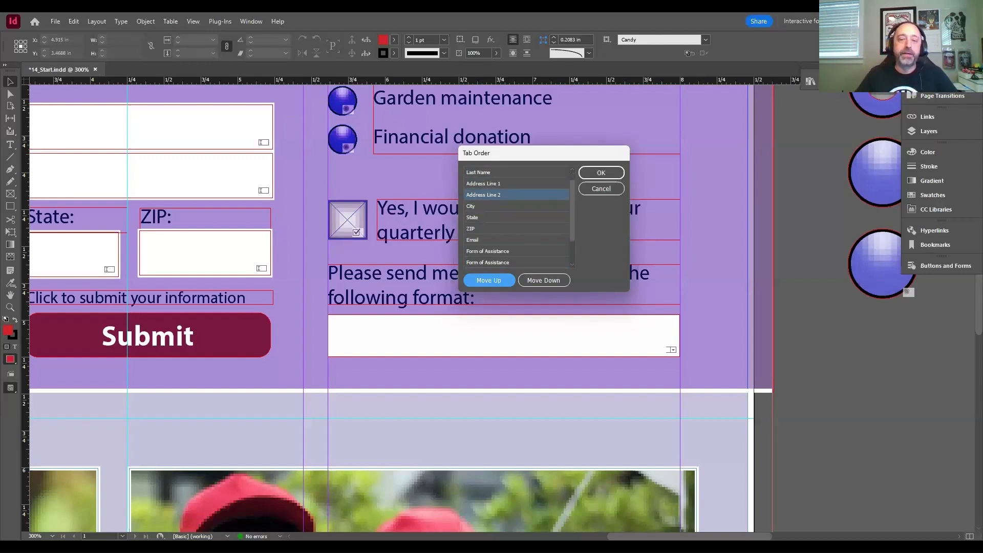
scroll(516, 217, down, 1)
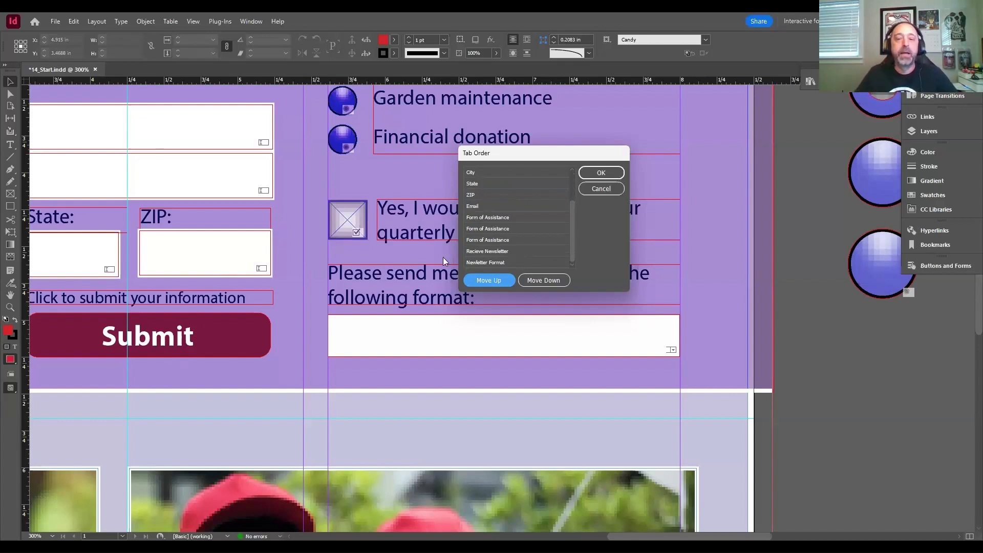
scroll(446, 261, up, 2)
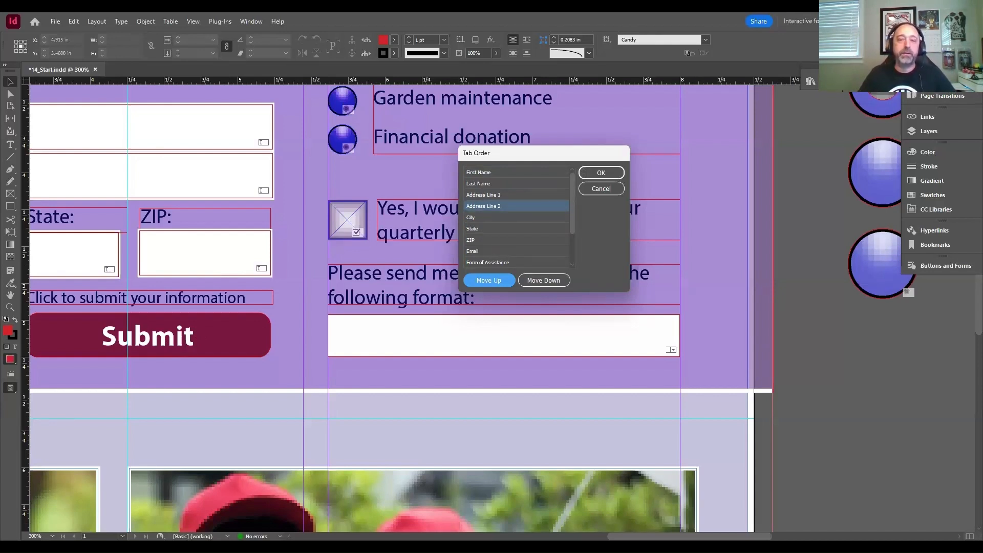
scroll(516, 217, down, 1)
scroll(516, 217, down, 1)
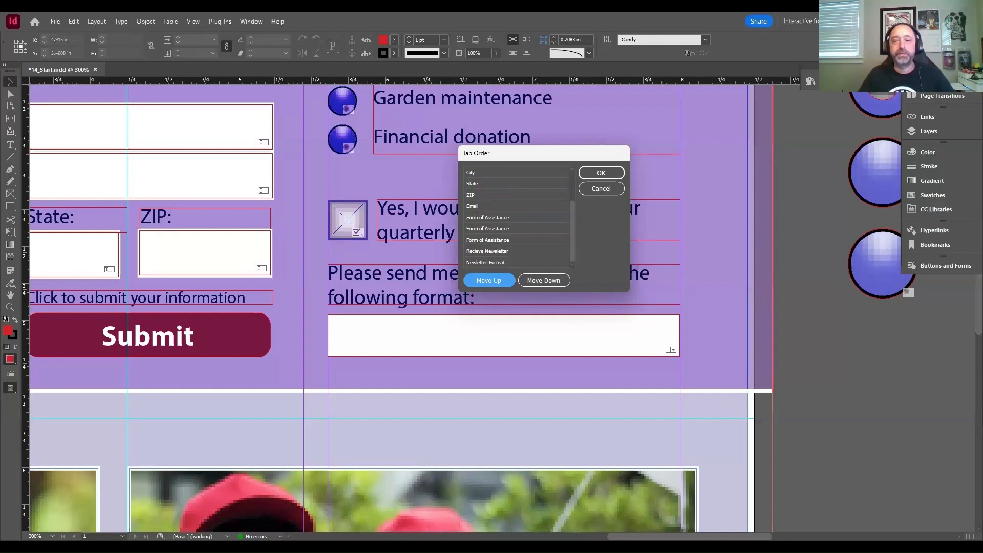
- Accept the rearranged tab order of the form fields
click(606, 174)
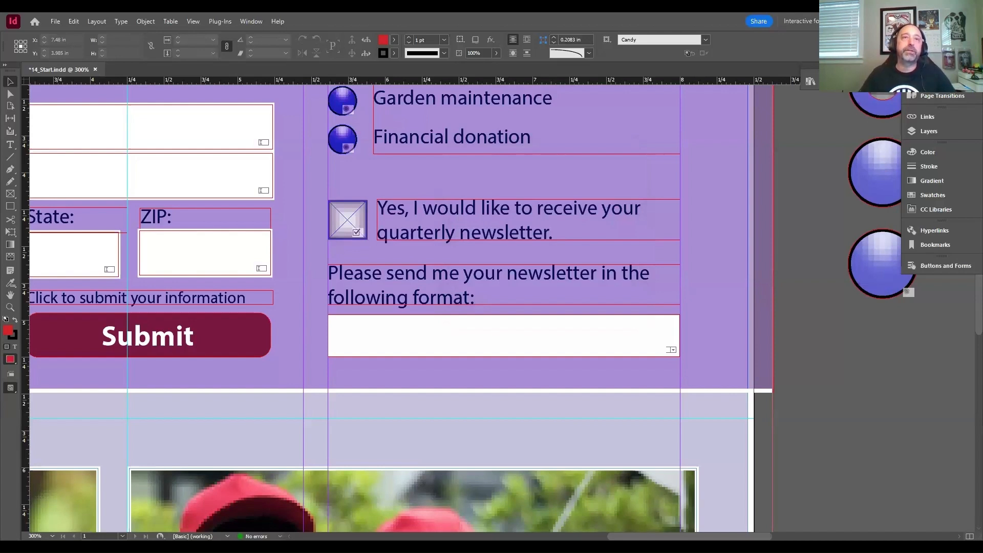
key(ctrl+e)
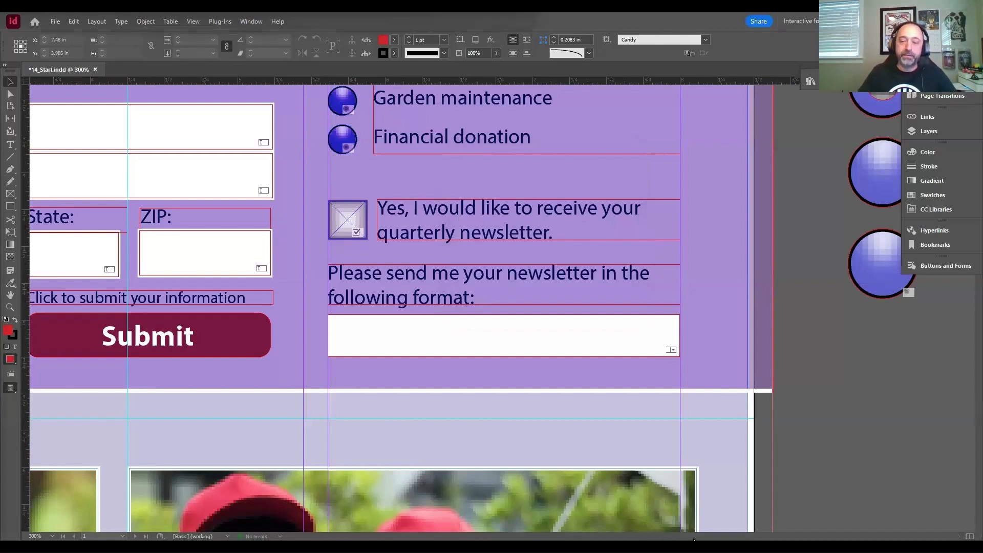
- Turn the dark red Submit shape below "Click to submit your information" into a form element of type Button
drag(695, 538, 640, 538)
click(491, 346)
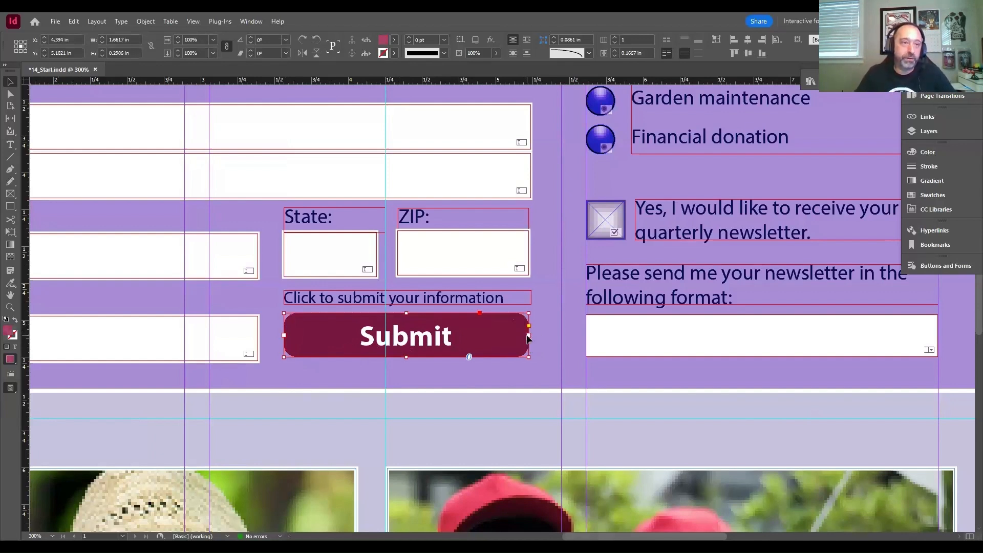
click(937, 267)
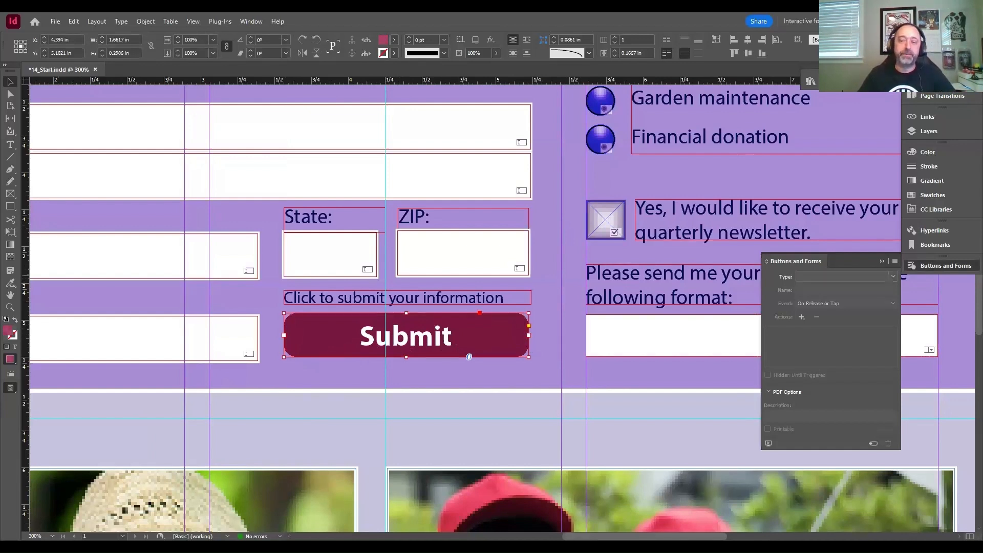
click(805, 277)
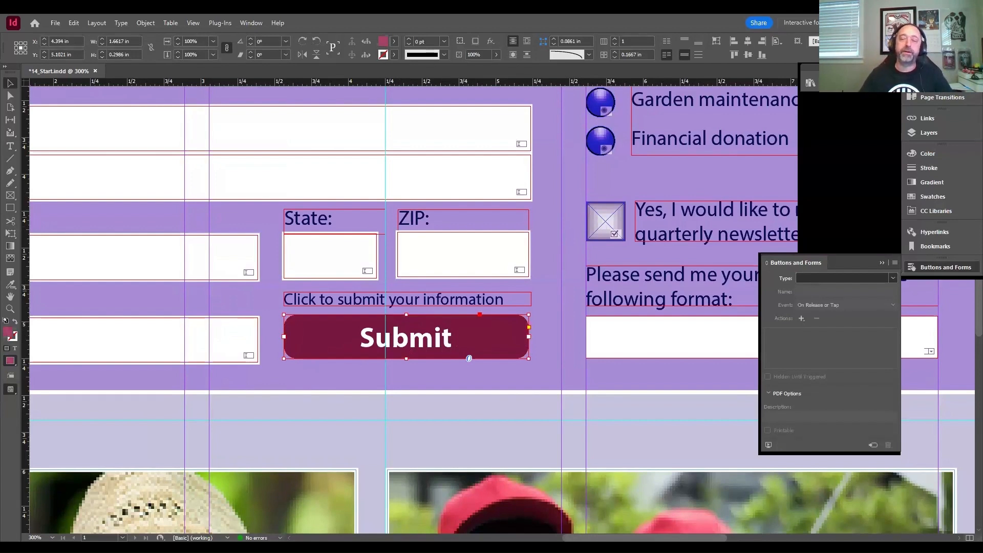
click(830, 287)
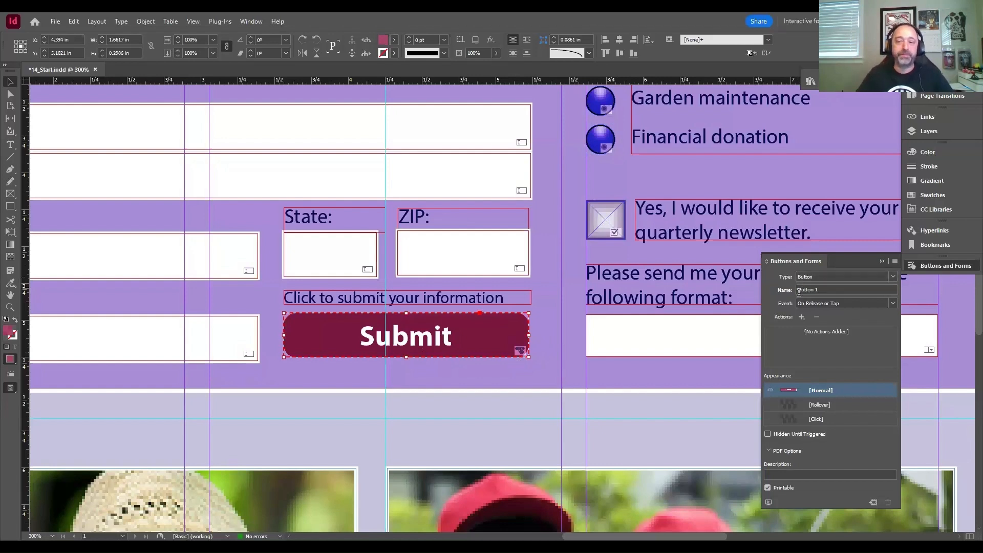
- Name the Submit button "Submit Form" and give it the PDF description "Send the completed form via email."
click(820, 288)
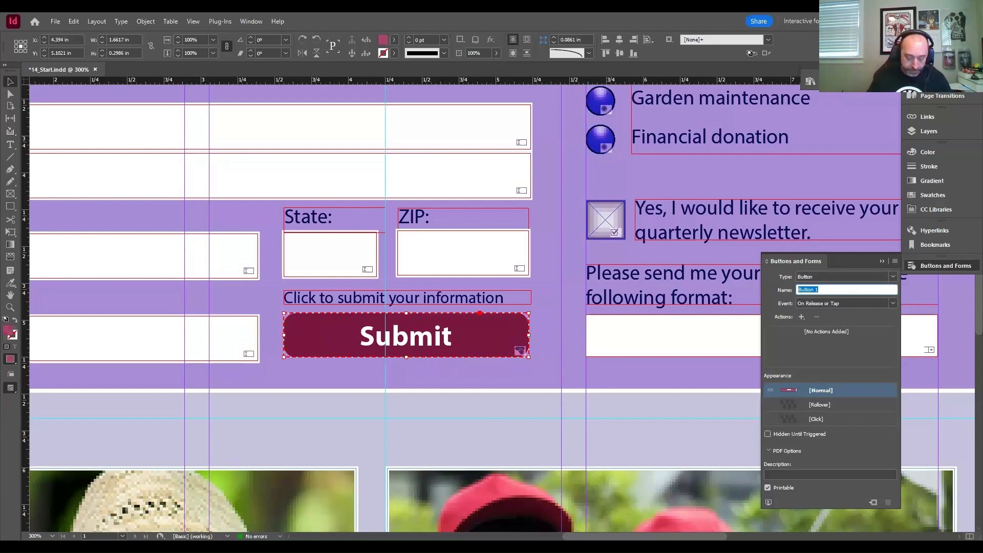
text(Submit Form)
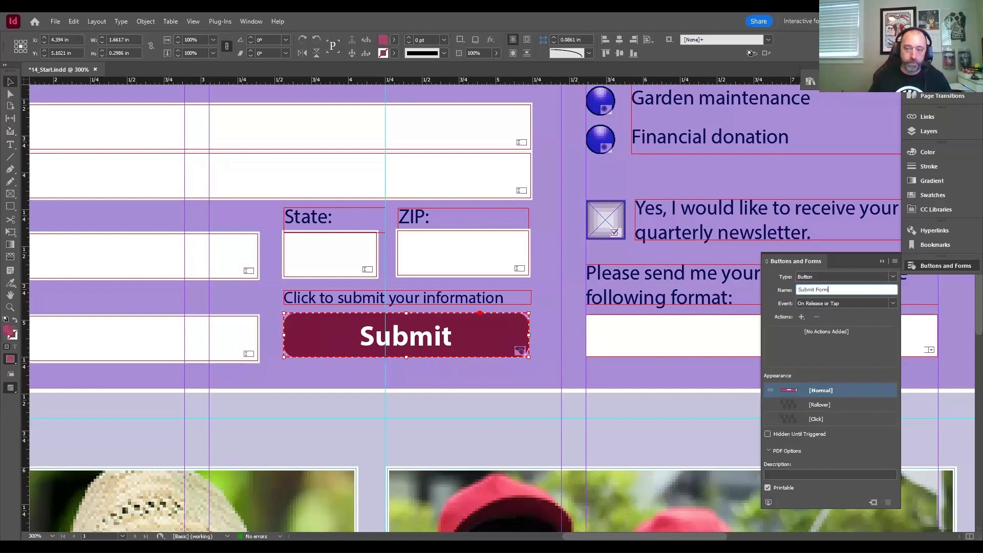
key(Return)
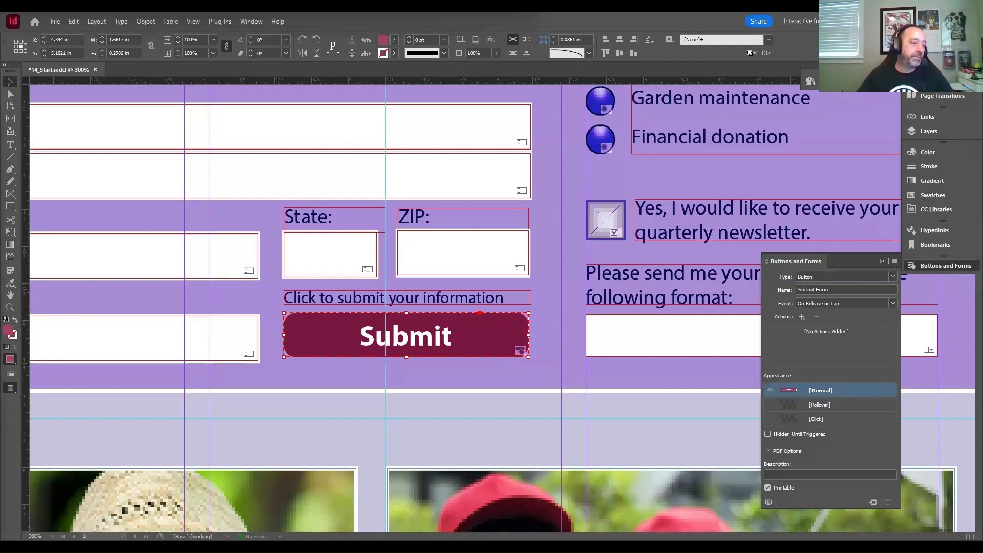
click(781, 475)
text(Send the completed form via email.)
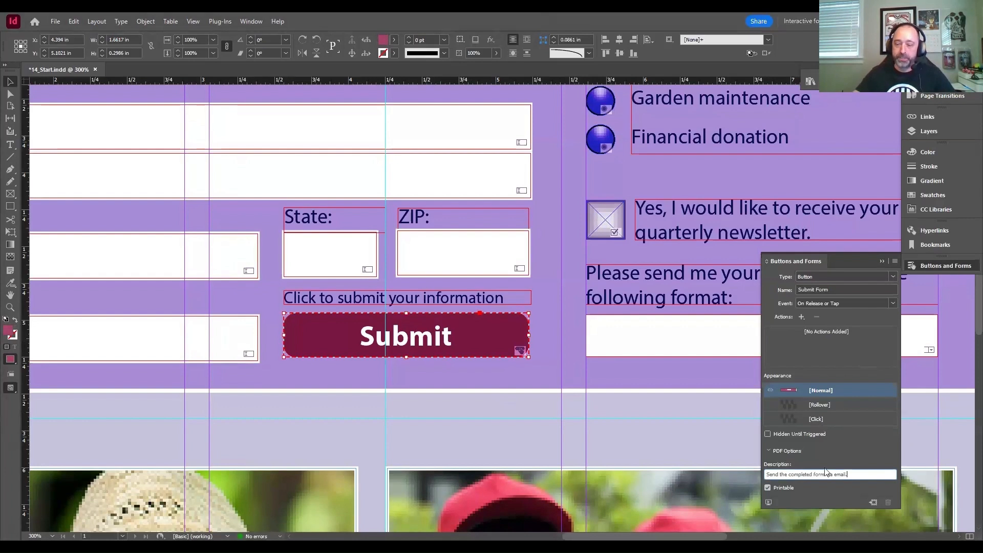
key(Return)
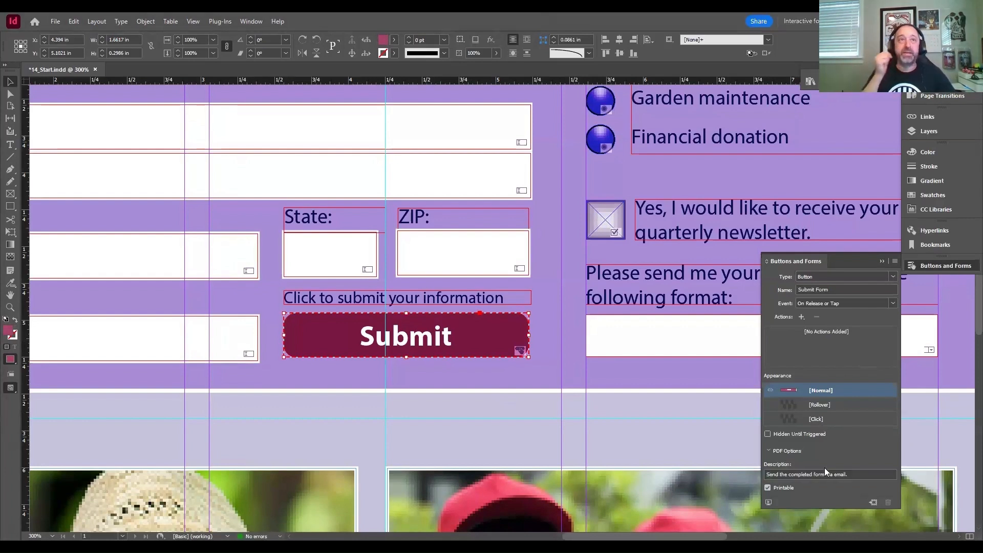
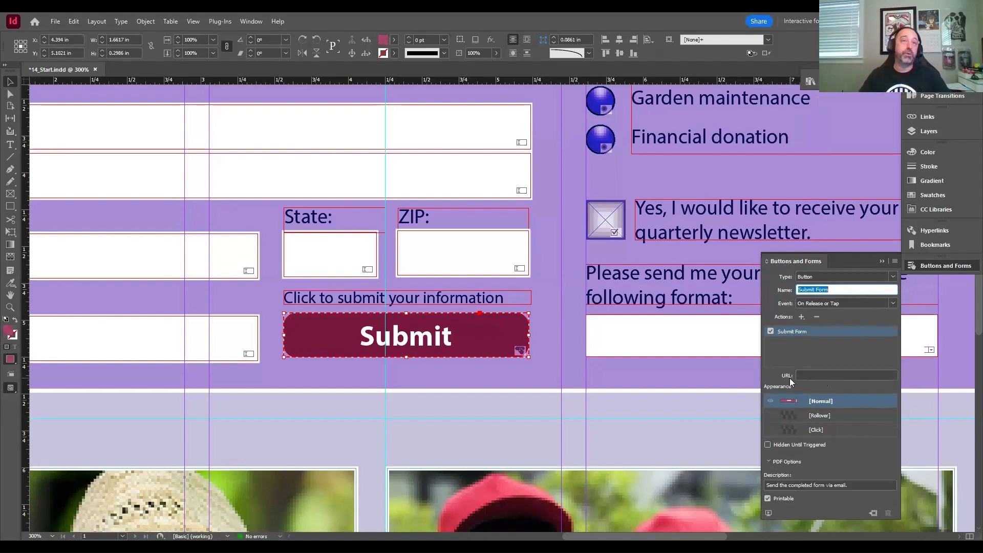
- Try to paste the copied mailto address as the Submit button's URL
click(803, 375)
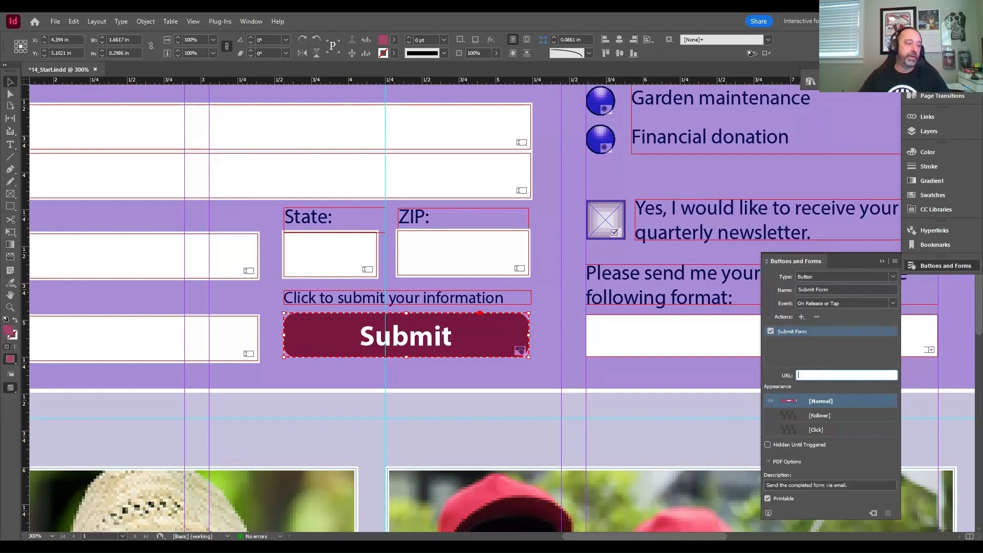
key(alt+Tab)
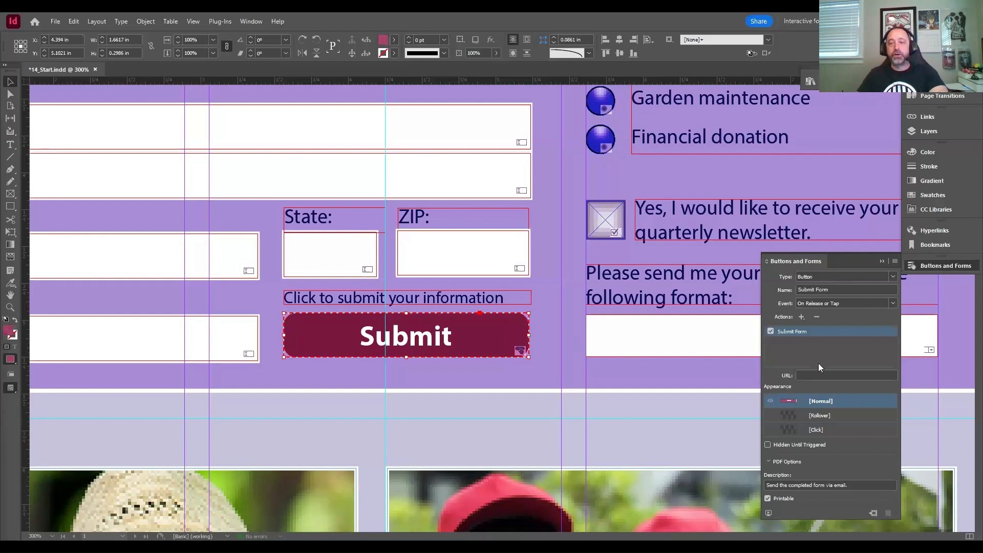
key(ctrl+v)
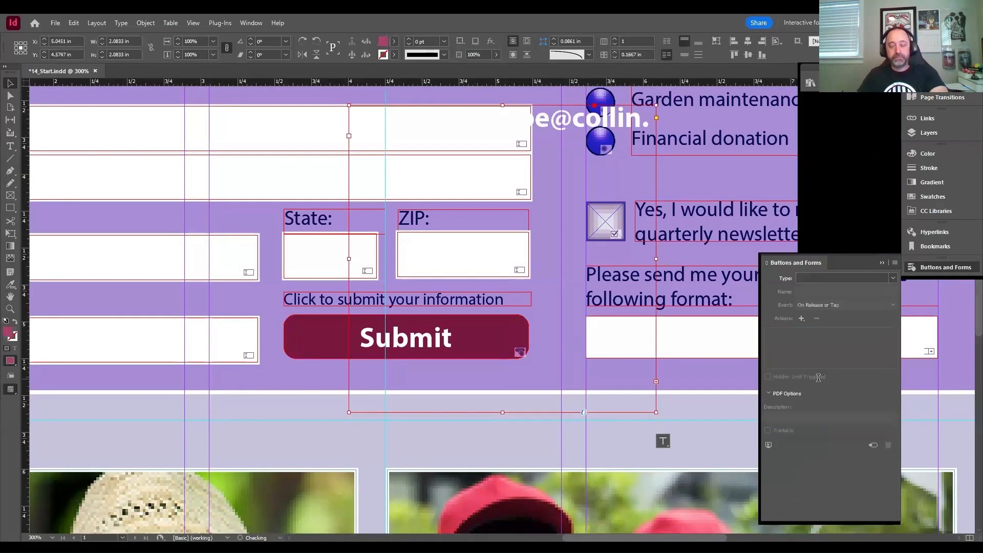
key(ctrl+z)
click(814, 373)
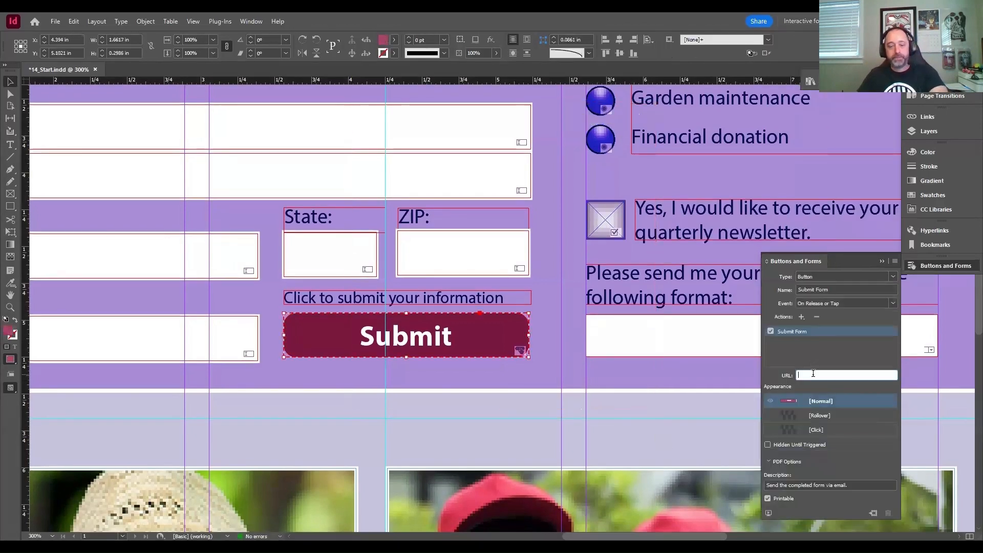
key(ctrl+v)
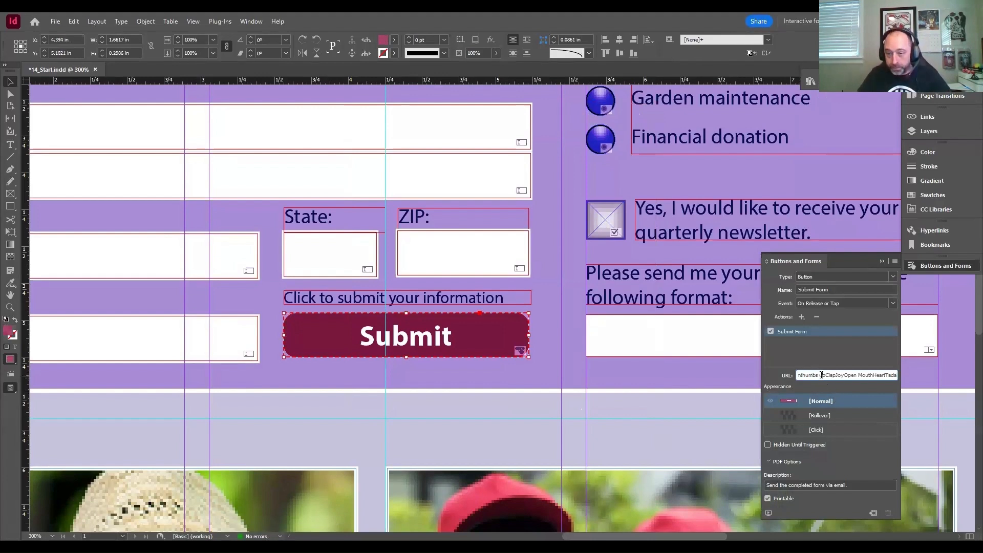
- Replace the Submit button's URL with a mailto: link to the recipient's email address and put away the button settings
triple_click(821, 376)
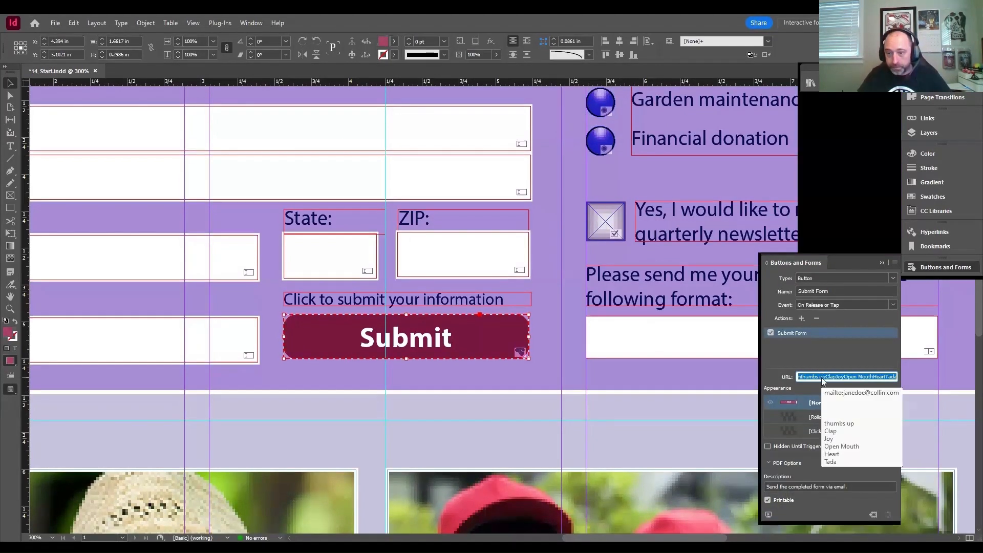
click(826, 376)
triple_click(826, 375)
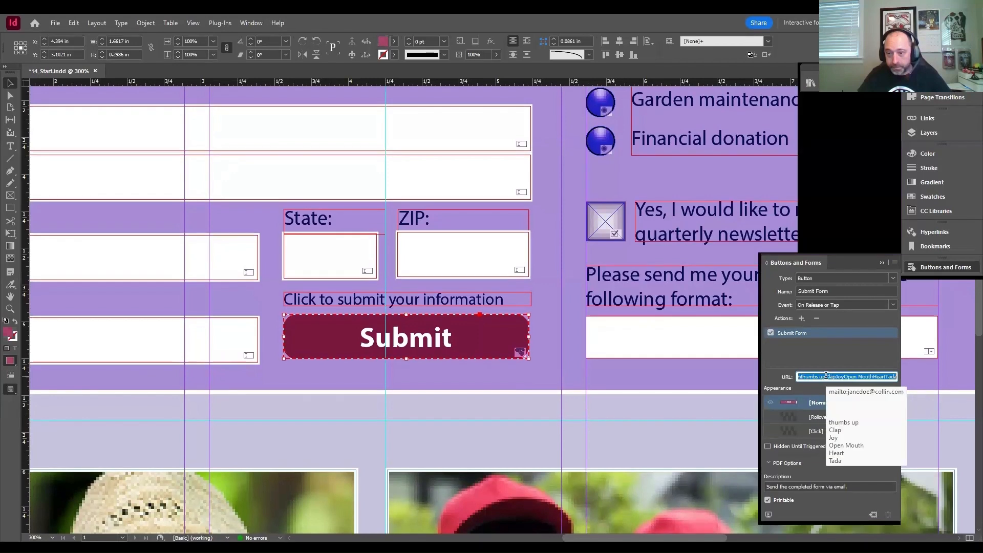
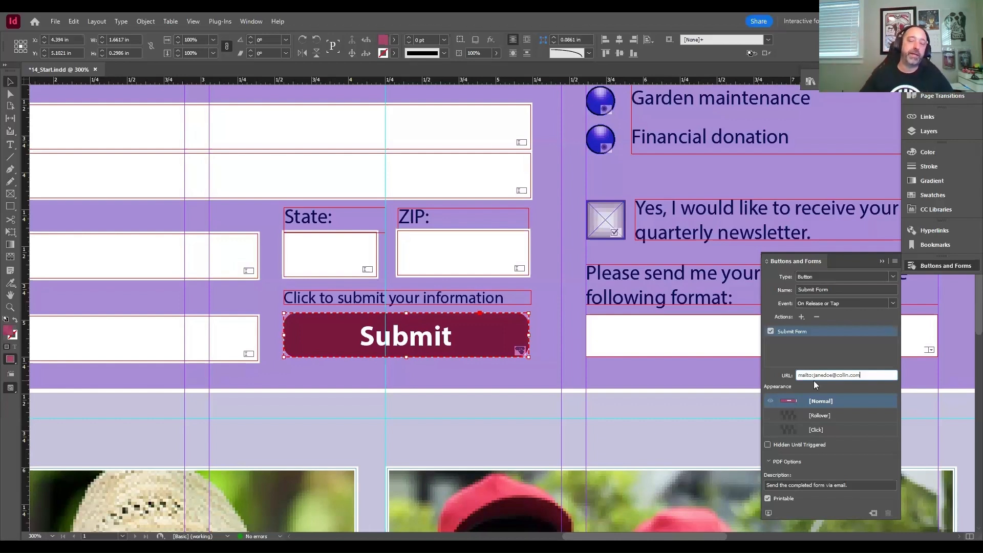
click(924, 266)
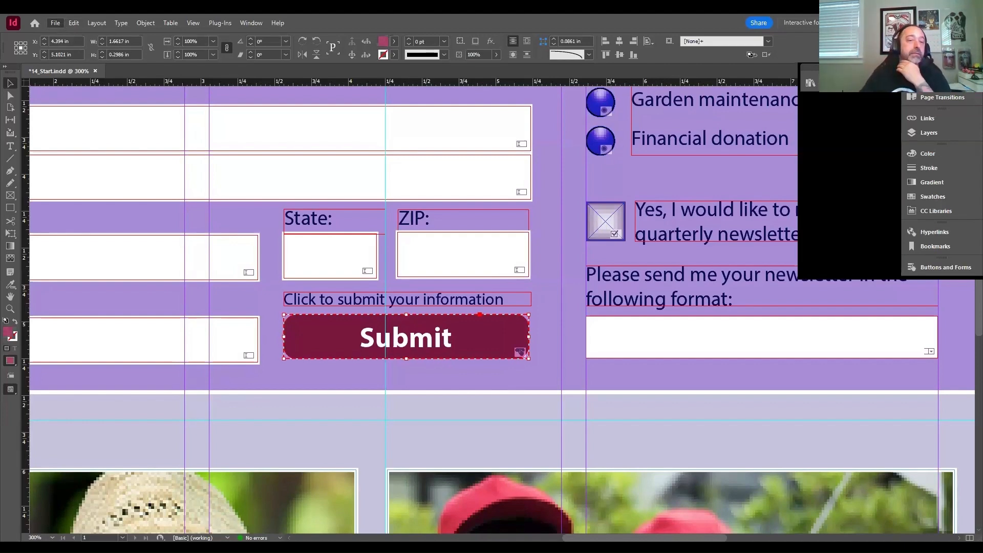
- Start exporting the document as 14_Start.pdf in the Lesson14 folder, choosing Adobe PDF (Interactive) as the file type
key(ctrl+e)
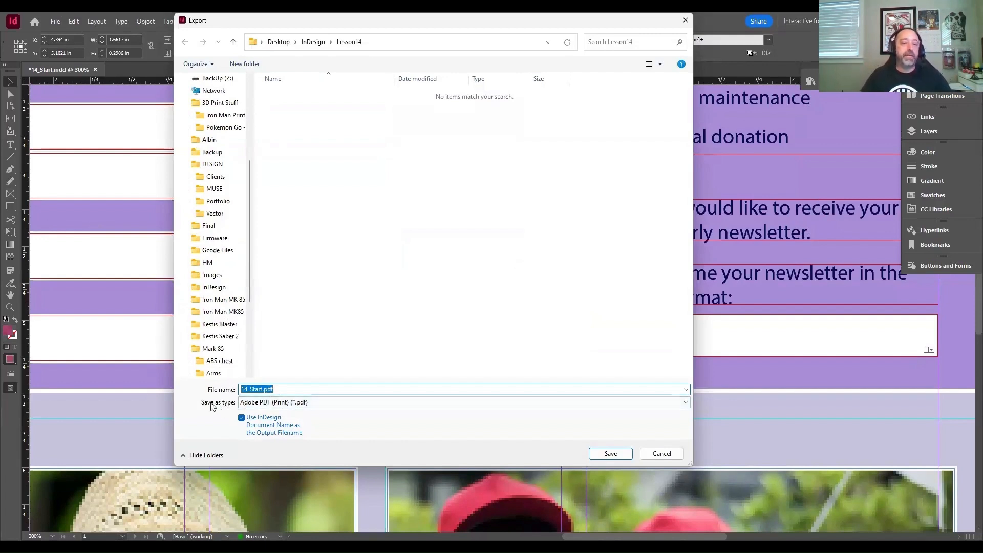
click(254, 406)
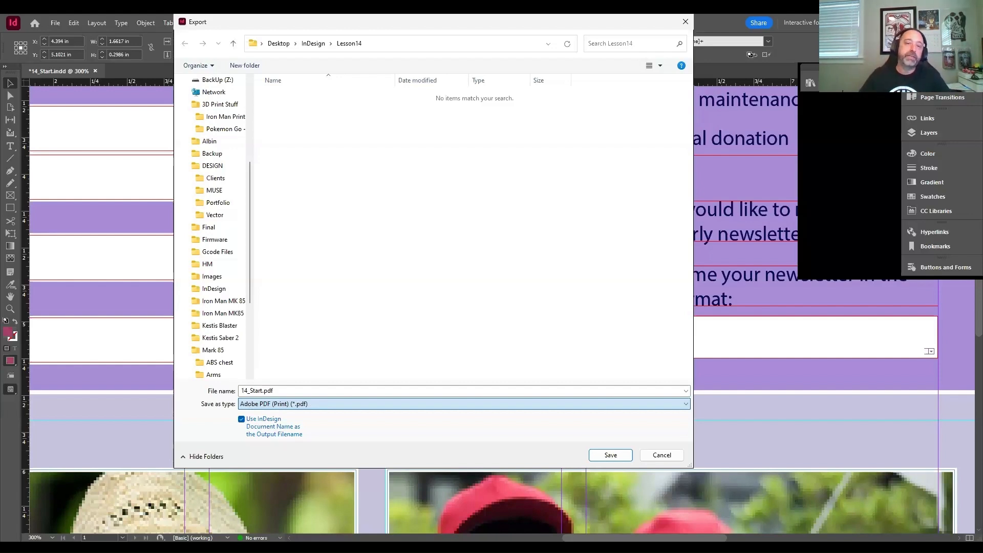
key(Up)
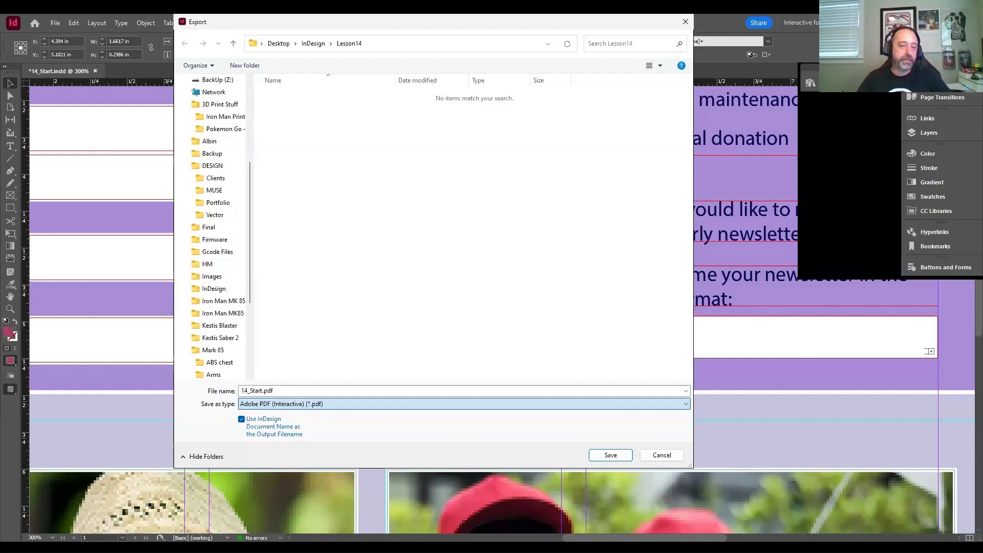
- Look through the other available export file types, including HTML, IDML, InDesign Snippet, PNG, XML, JPEG and EPUB
key(Down)
key(Down)
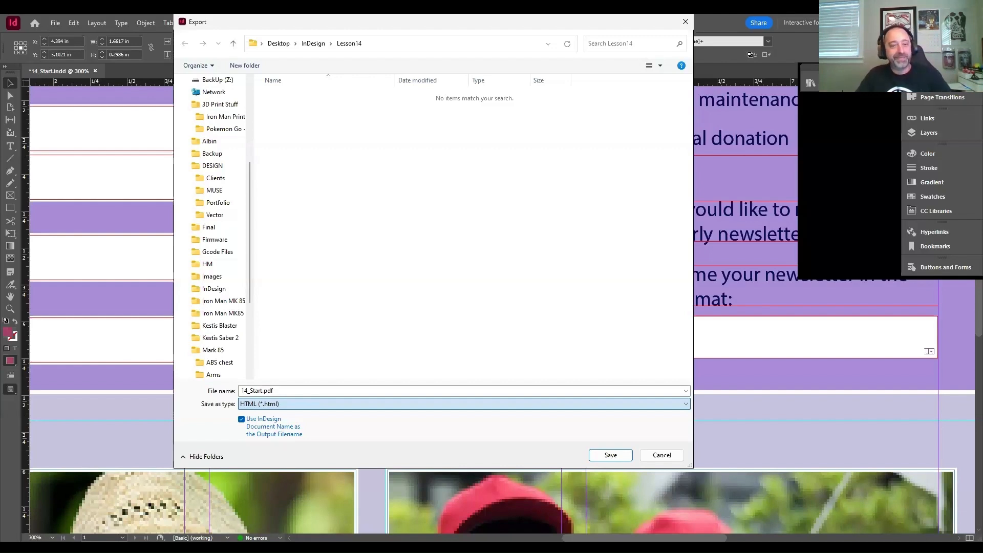
key(Down)
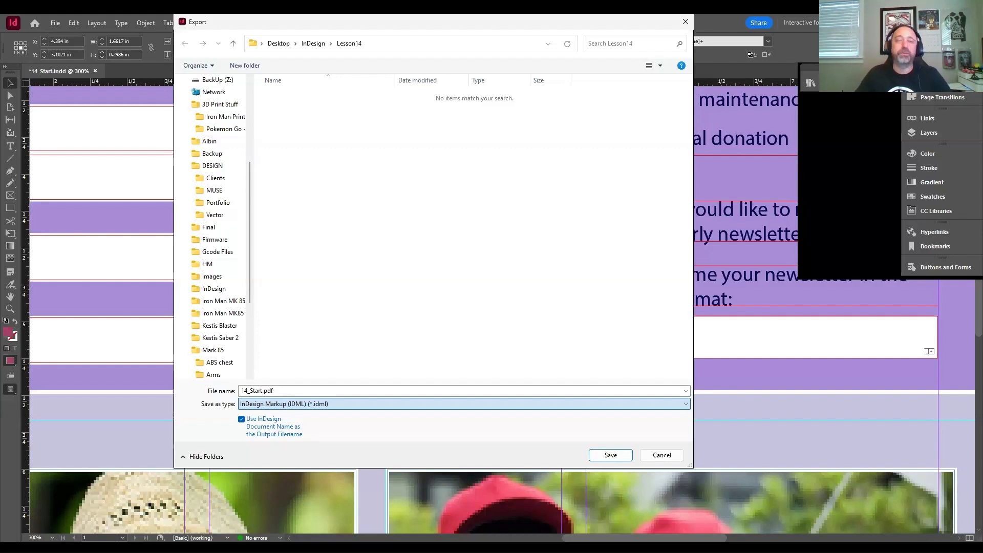
key(Down)
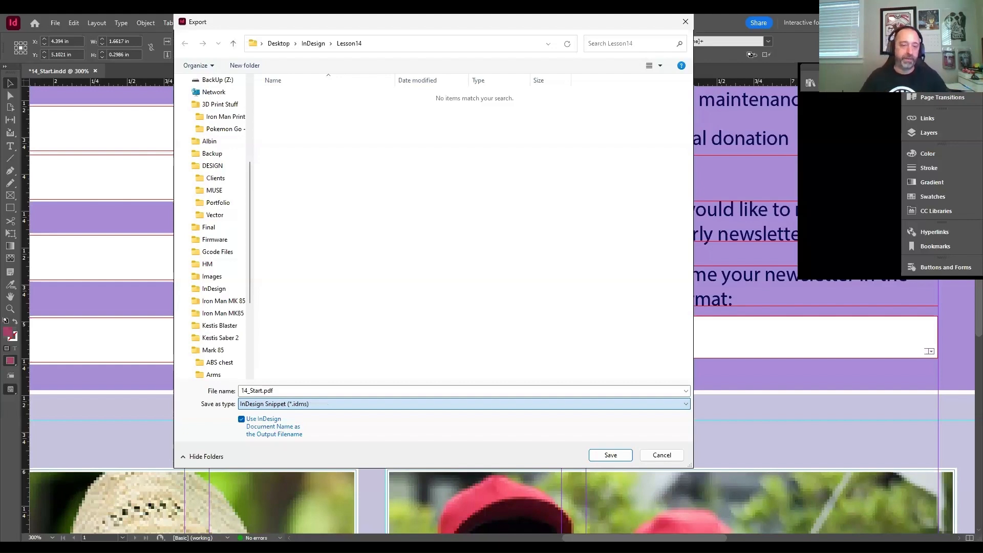
key(Up)
key(Down)
key(Down)
key(Down)
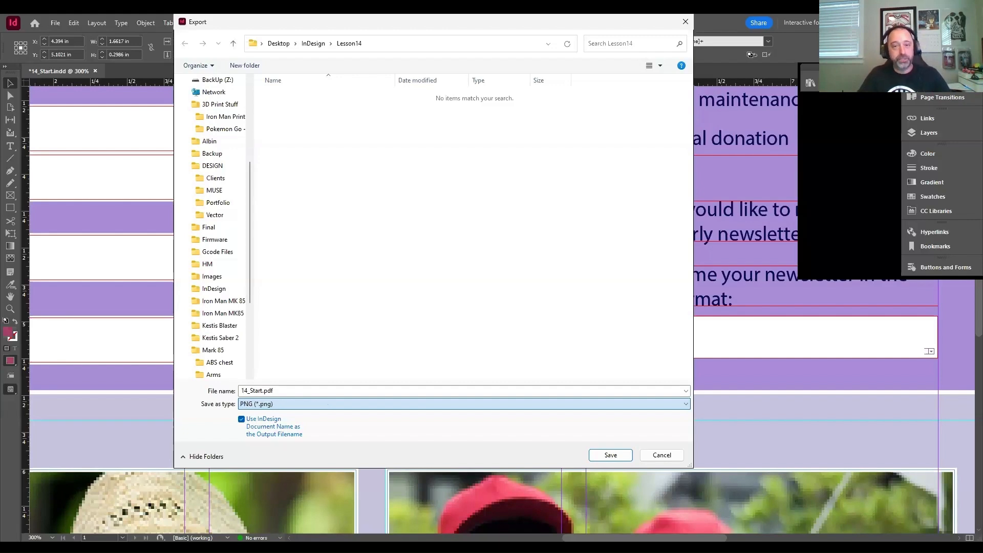
key(Down)
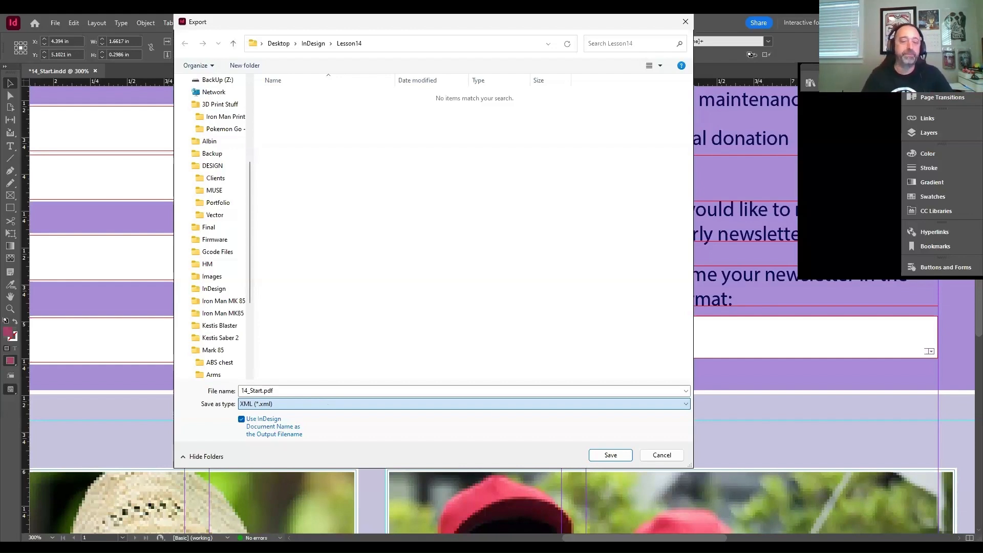
scroll(327, 404, up, 6)
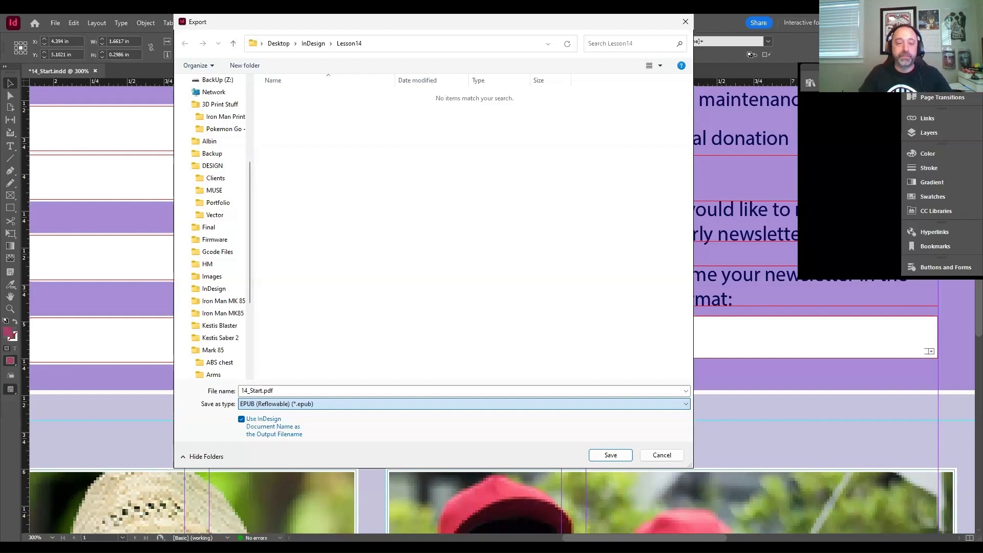
scroll(328, 404, up, 2)
scroll(328, 404, down, 5)
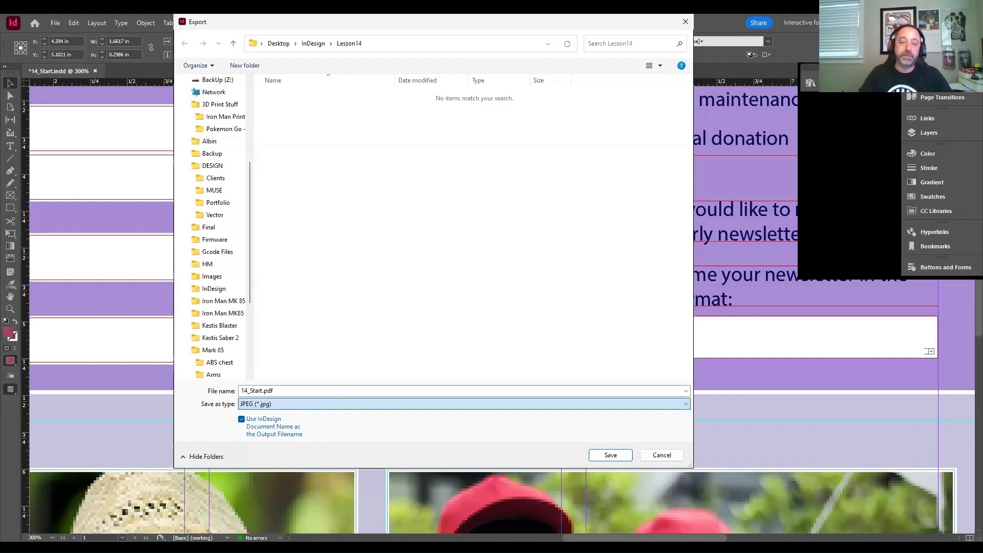
scroll(328, 404, up, 4)
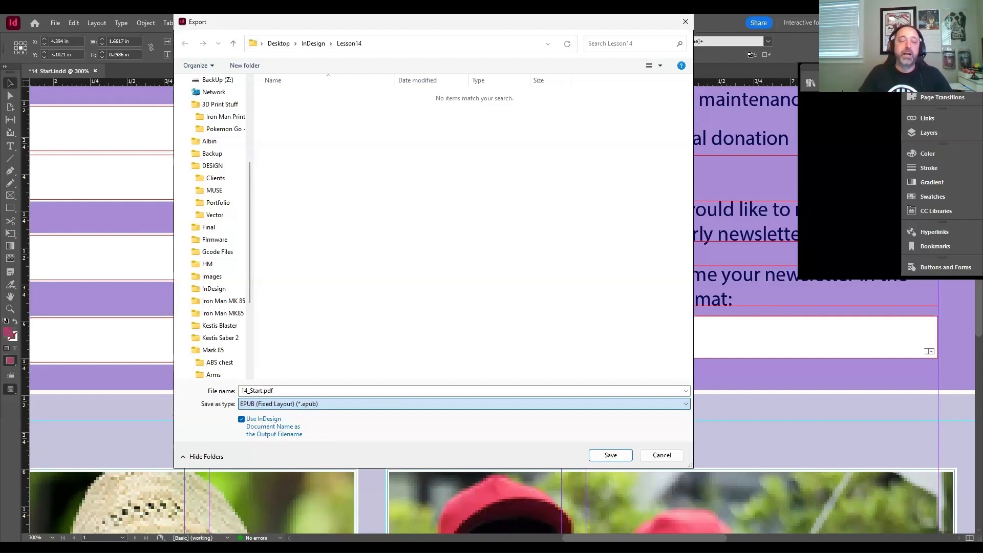
- Set the export type back to Adobe PDF (Interactive) and export 14_Start.pdf with all forms and media included, viewing it after exporting
scroll(328, 404, up, 3)
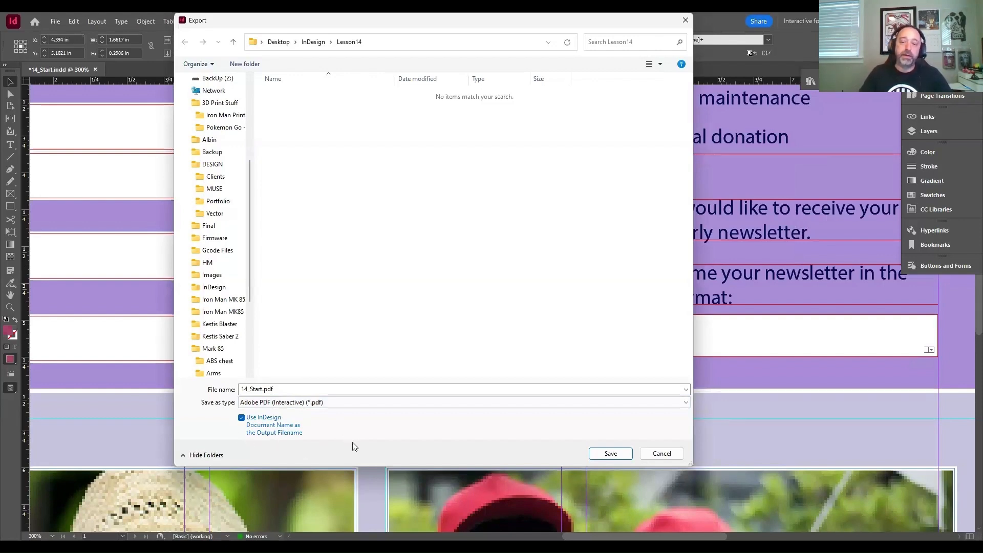
click(601, 455)
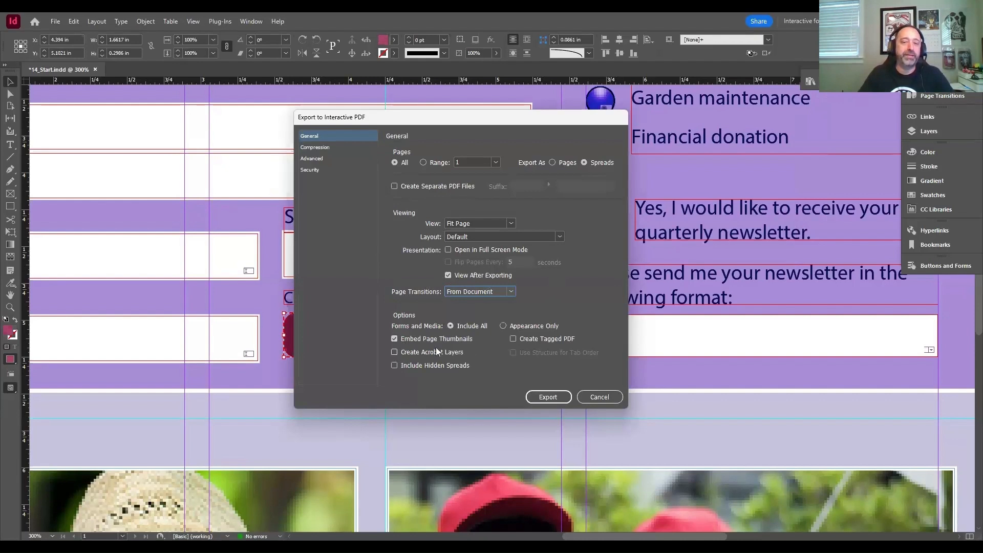
click(555, 397)
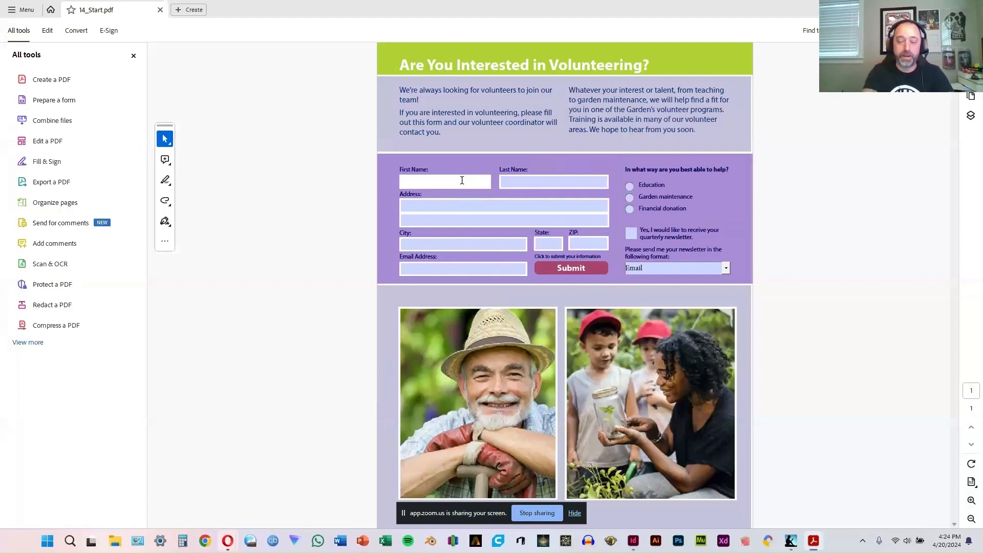
- Test the exported form by filling in the volunteer's first and last names
key(Tab)
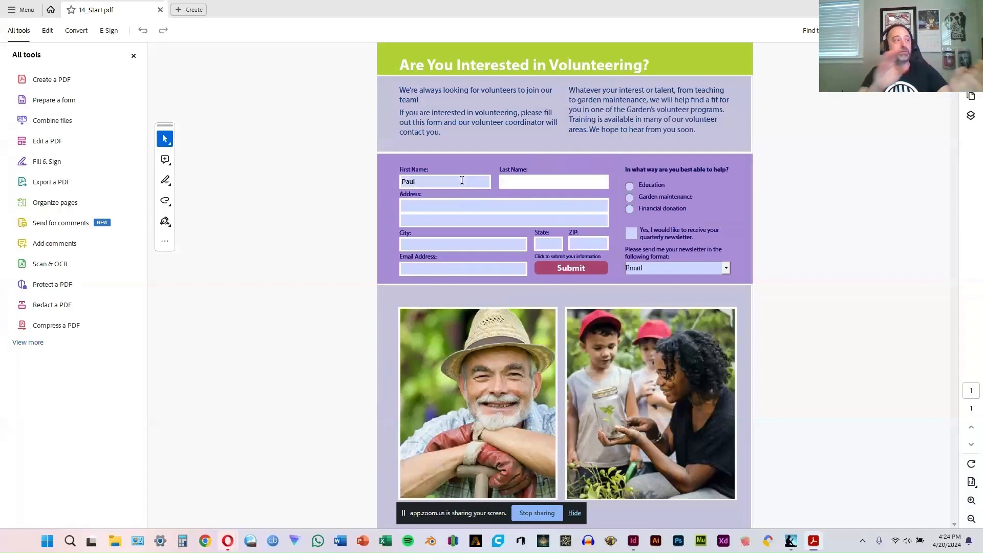
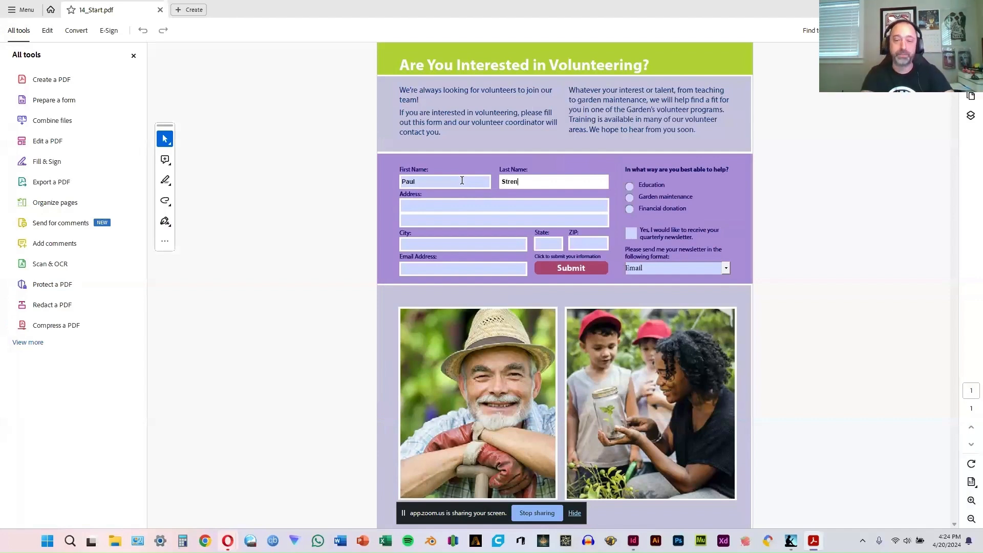
key(Tab)
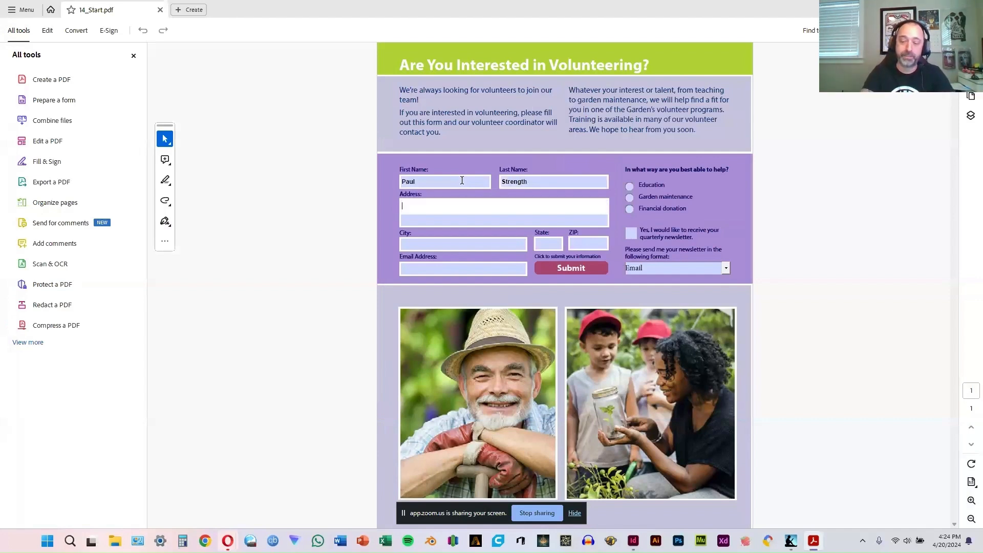
- Fill both Address lines of the form with placeholder text
text(1)
key(BackSpace)
text(65465 adhfkashdfksadhflkaj)
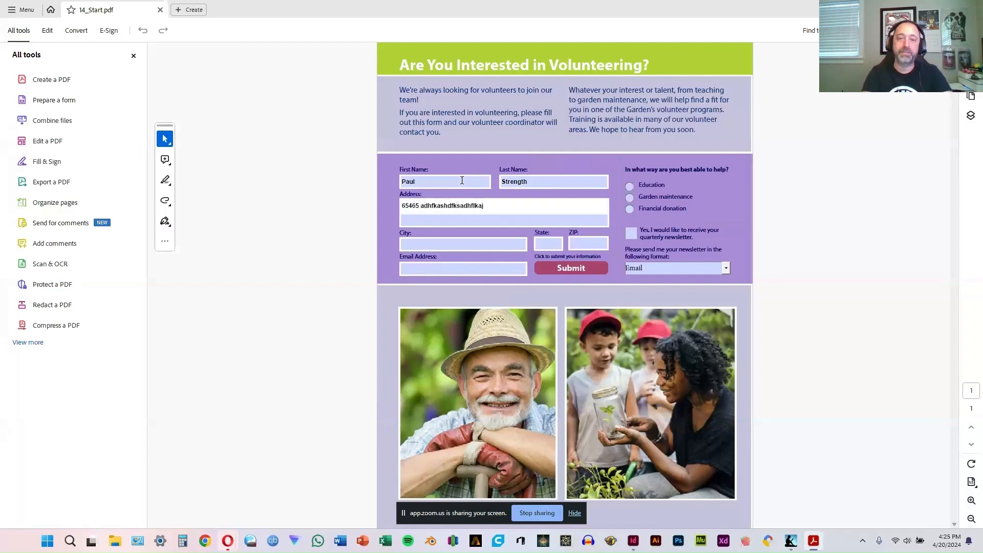
key(Tab)
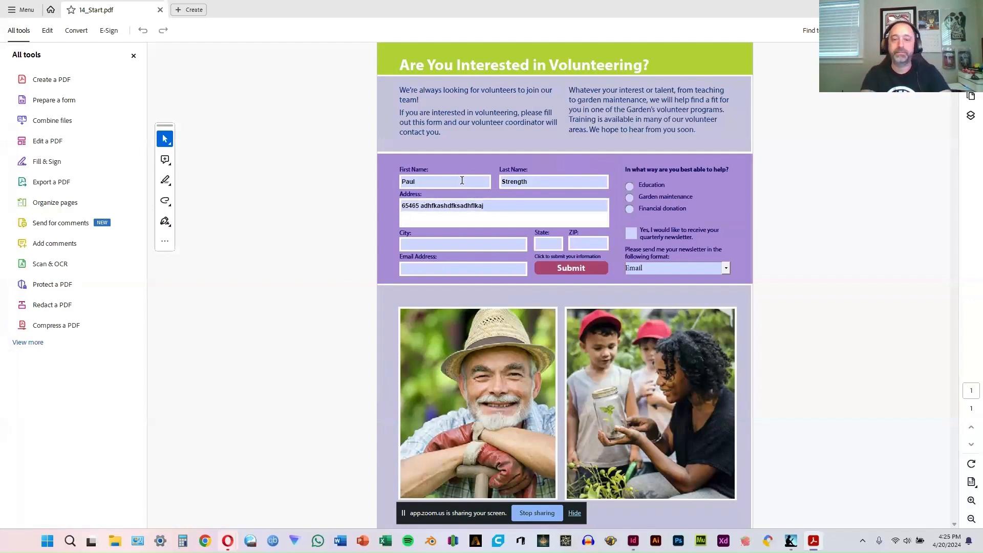
text(jhjhj)
key(Tab)
- Fill in the volunteer's city, state and ZIP code in the form
text(Atlanta)
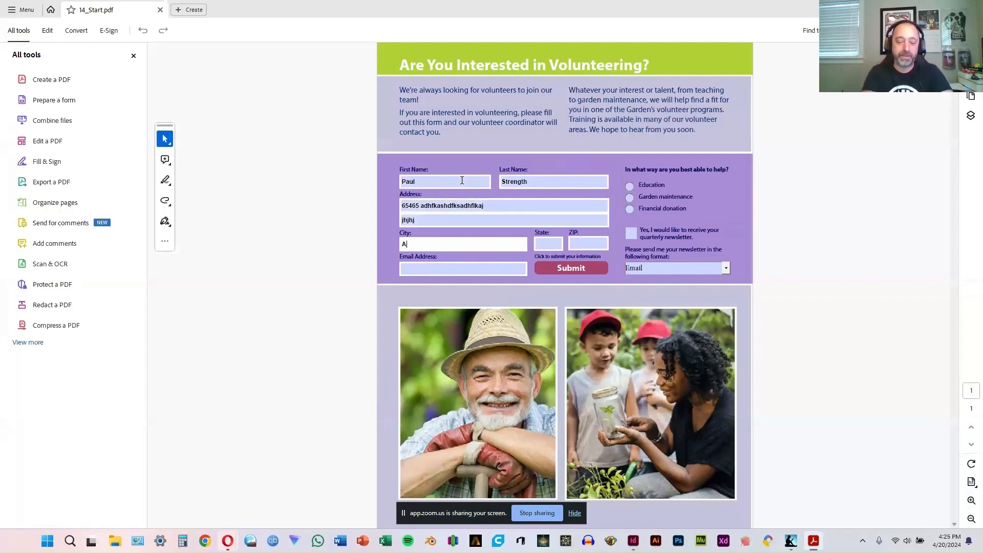
key(Tab)
text(GA)
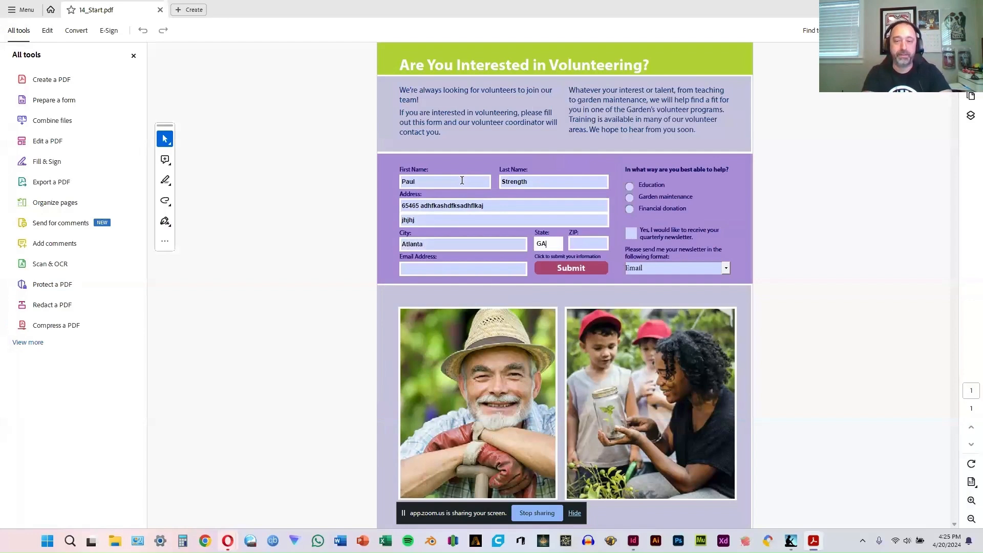
key(Tab)
text(30030)
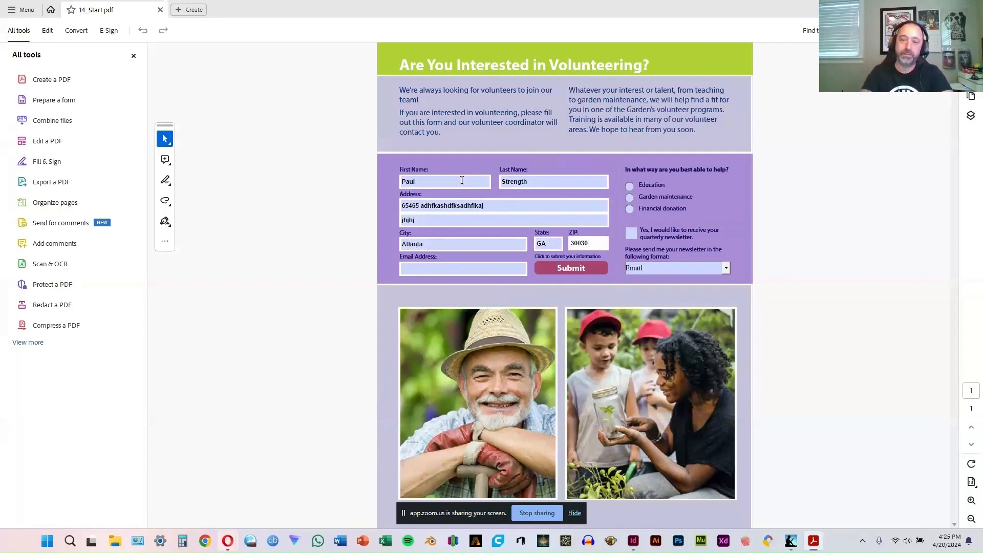
- Enter placeholder text as the email address and move the focus on to the quarterly newsletter check box
key(Tab)
text(dkdsfkjashdfjs)
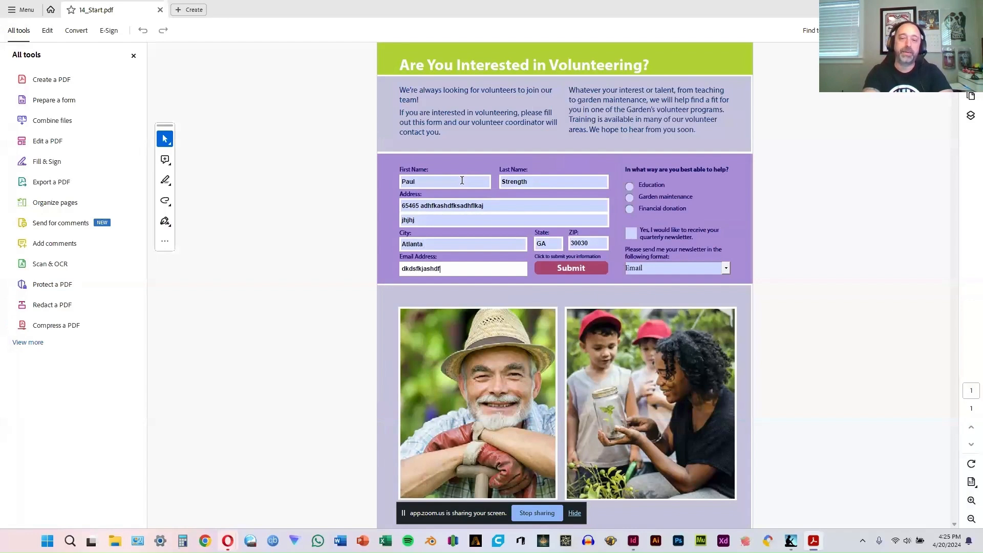
key(Tab)
key(Tab)
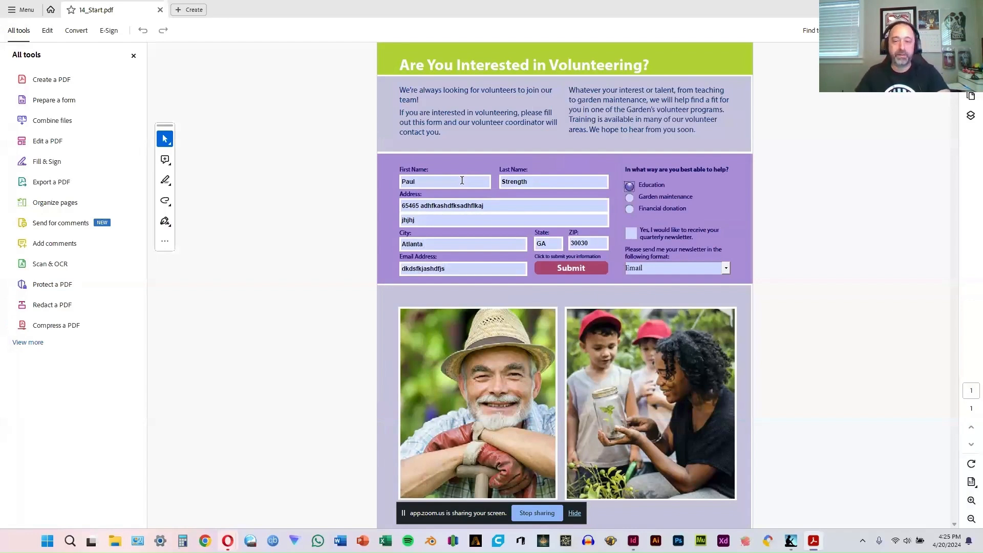
- Test the ways-to-help radio buttons, leaving Garden maintenance selected, and toggle the quarterly newsletter check box on and off
click(629, 198)
click(630, 187)
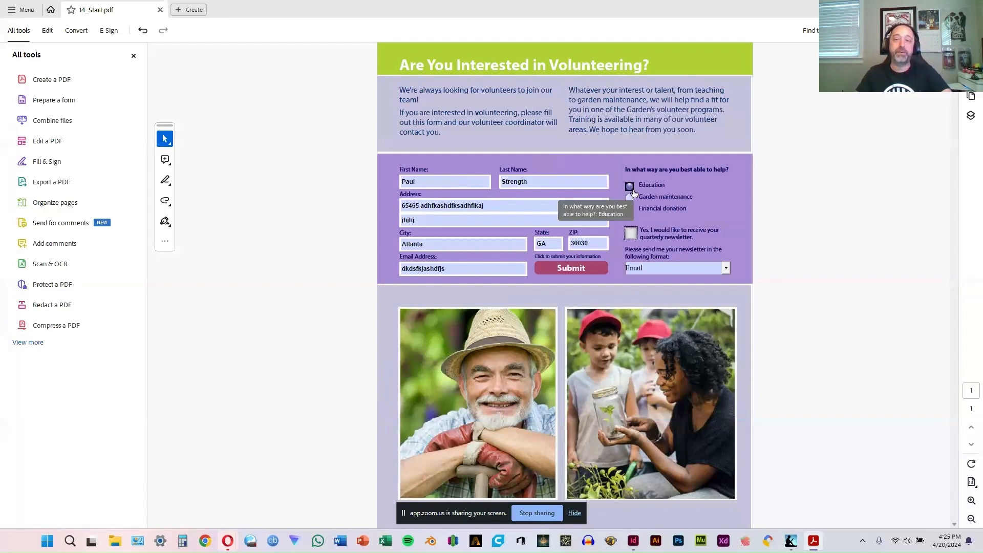
click(632, 198)
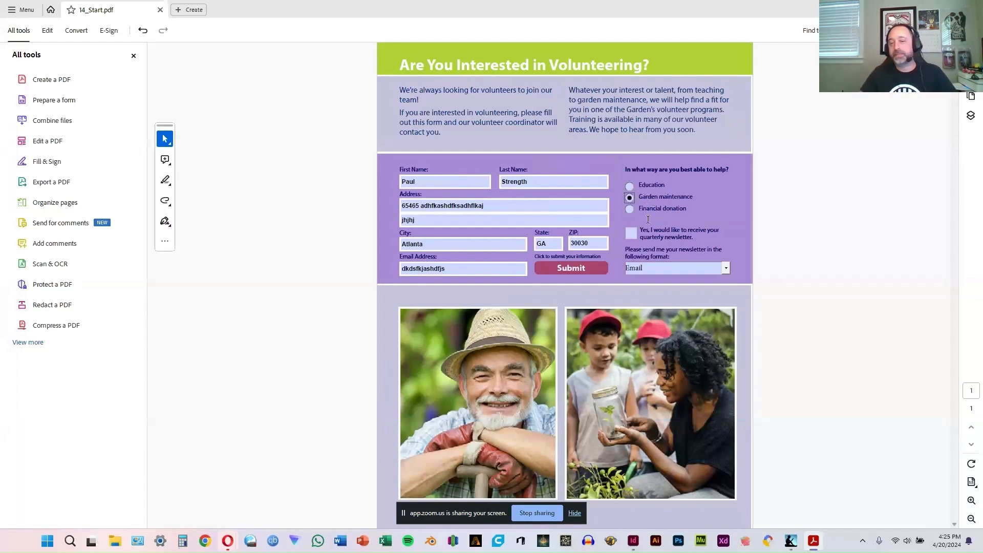
click(632, 234)
click(632, 235)
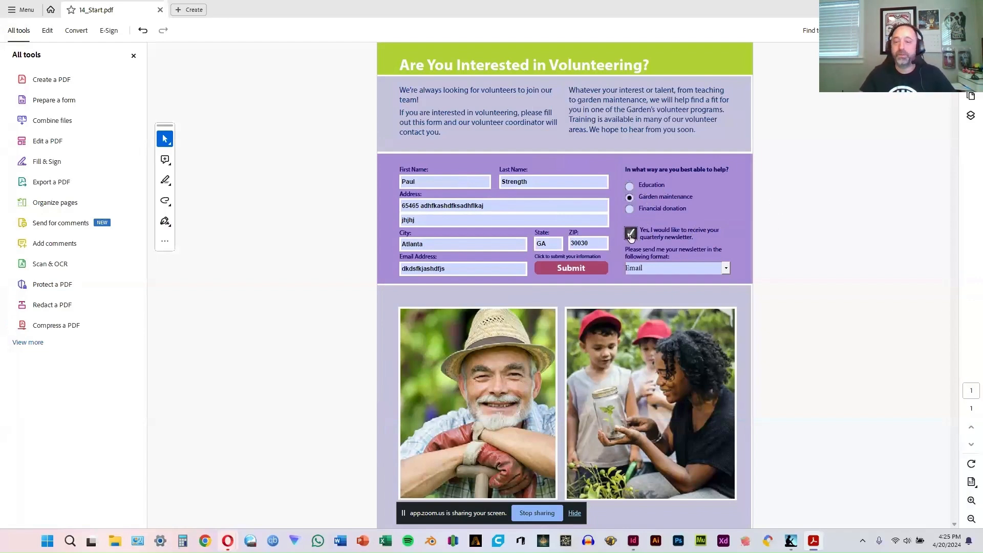
- Test the newsletter format list and choose Email as the format
click(678, 265)
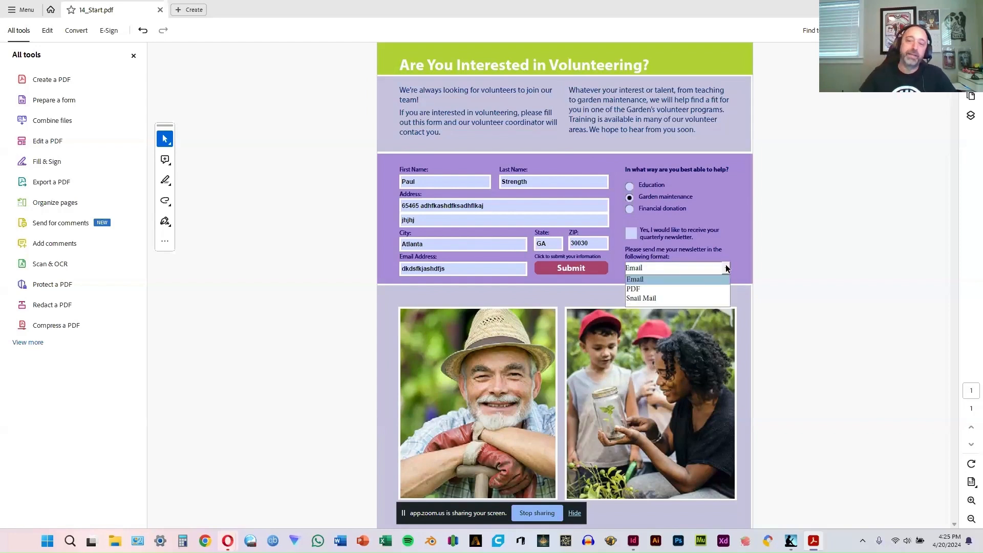
click(784, 243)
click(848, 250)
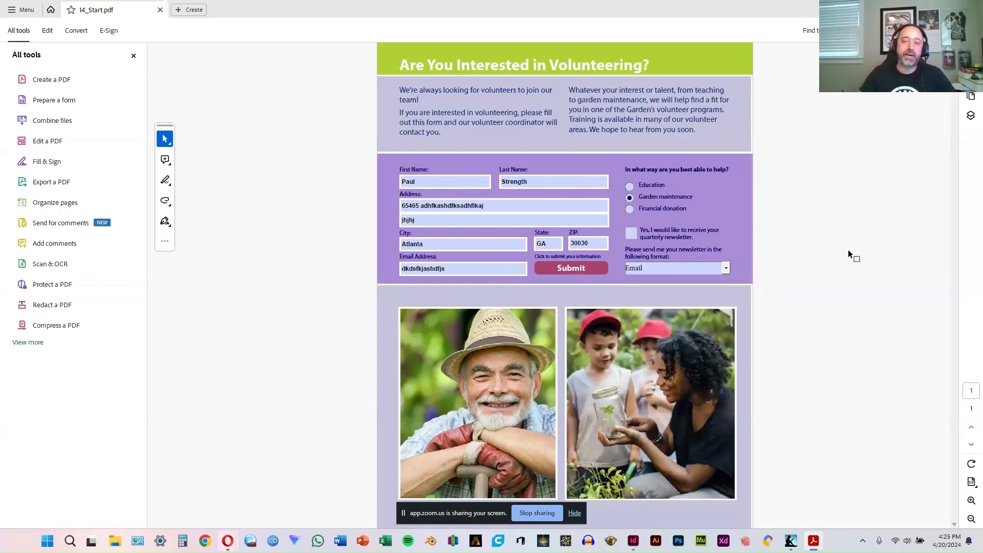
click(724, 270)
click(669, 278)
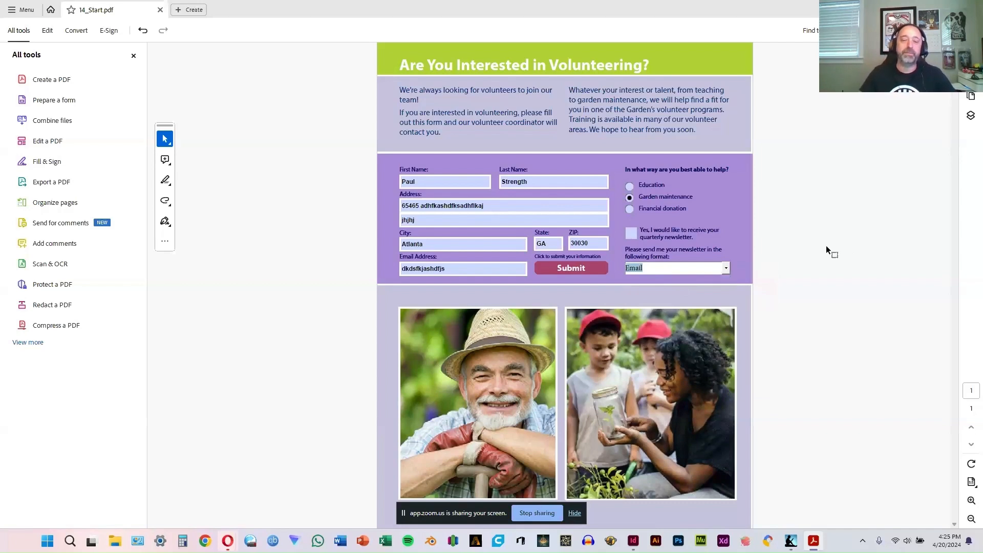
- Test the form's Submit button and cancel the connection to file://localhost
click(560, 271)
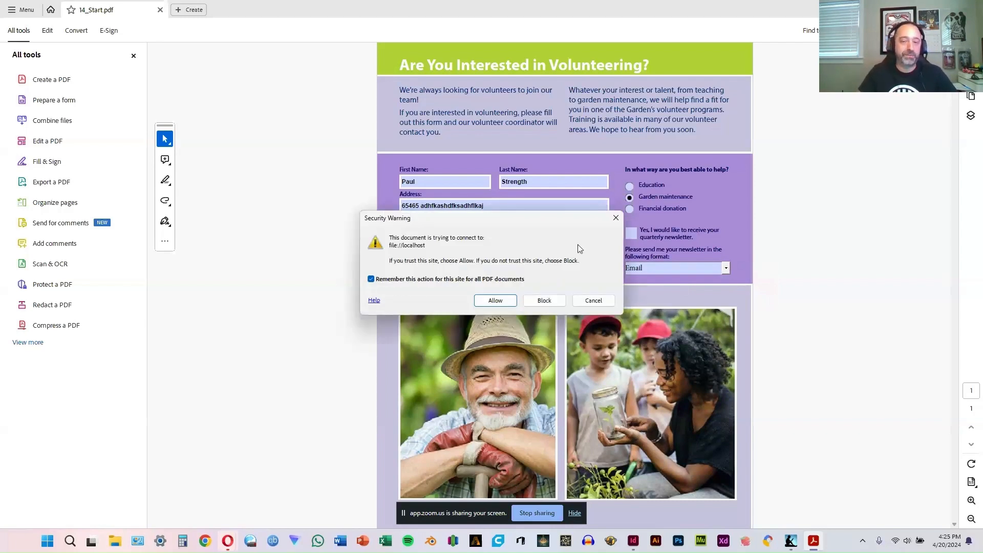
click(594, 302)
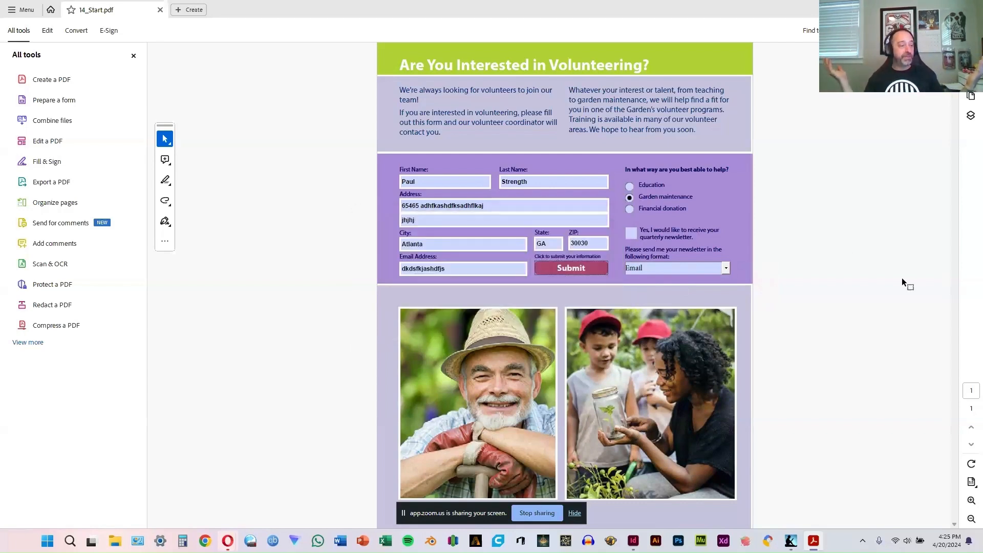